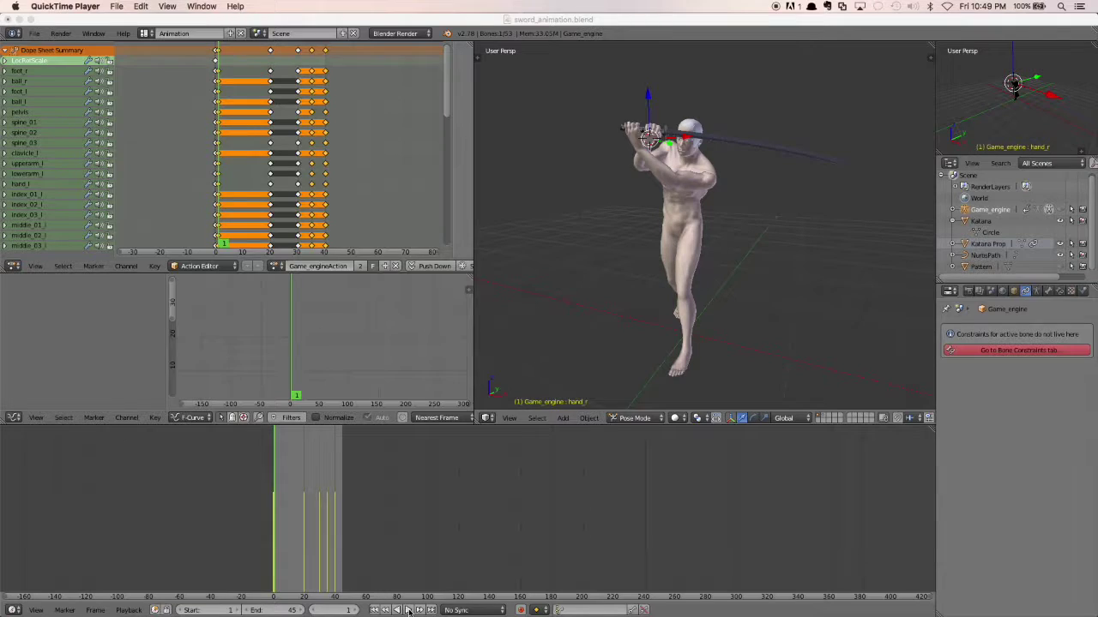
# - Play the sword swing animation and stop playback
pyautogui.click(409, 610)
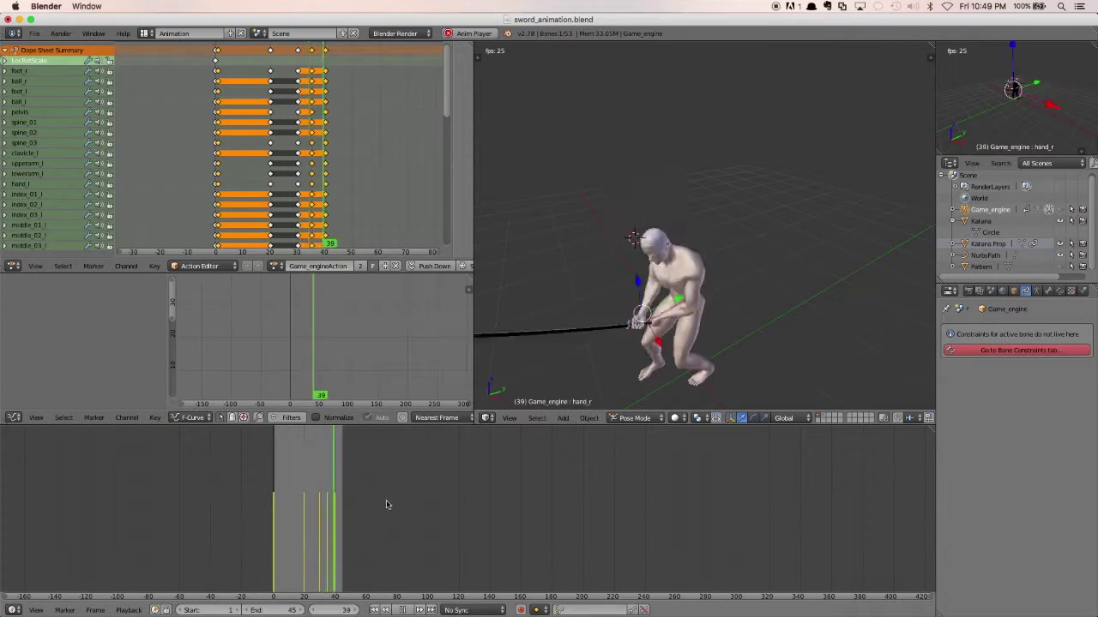
pyautogui.click(404, 610)
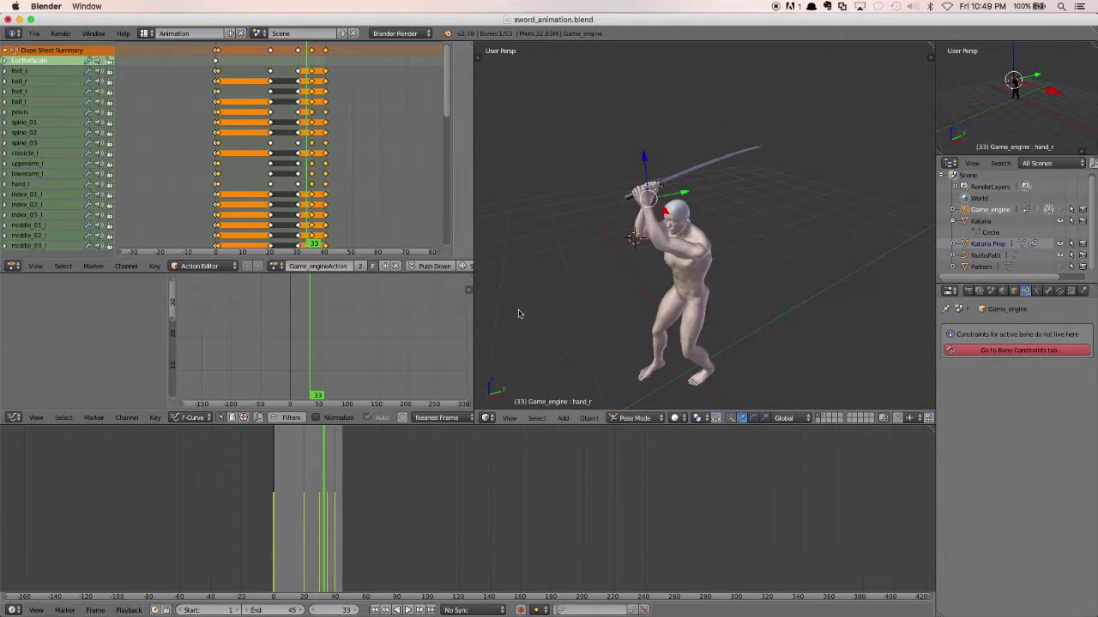
# - Select the katana and inspect its Child Of constraint and how the sword sits in the character's hands
pyautogui.moveTo(695, 207); pyautogui.dragTo(717, 214, button='middle')
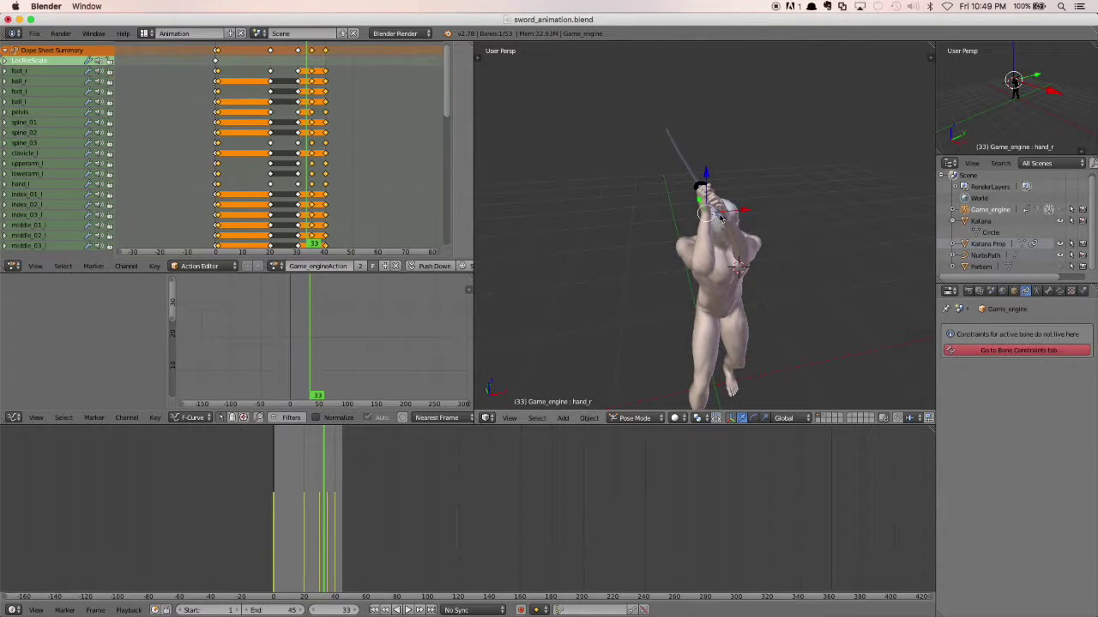
pyautogui.rightClick(720, 218)
pyautogui.moveTo(704, 271); pyautogui.dragTo(842, 278, button='middle')
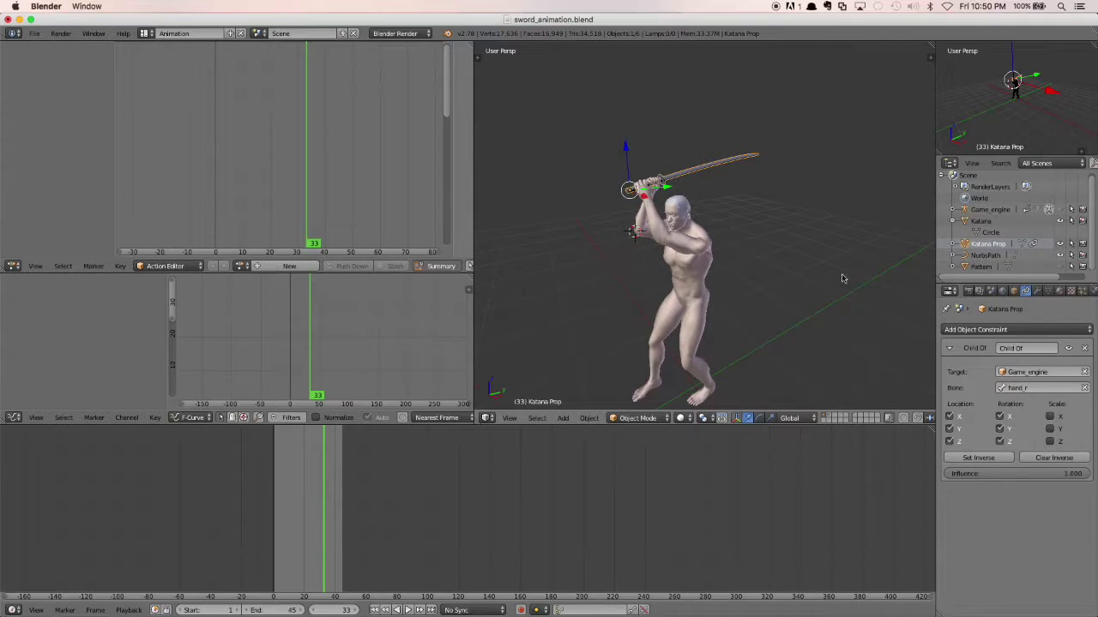
pyautogui.click(1018, 331)
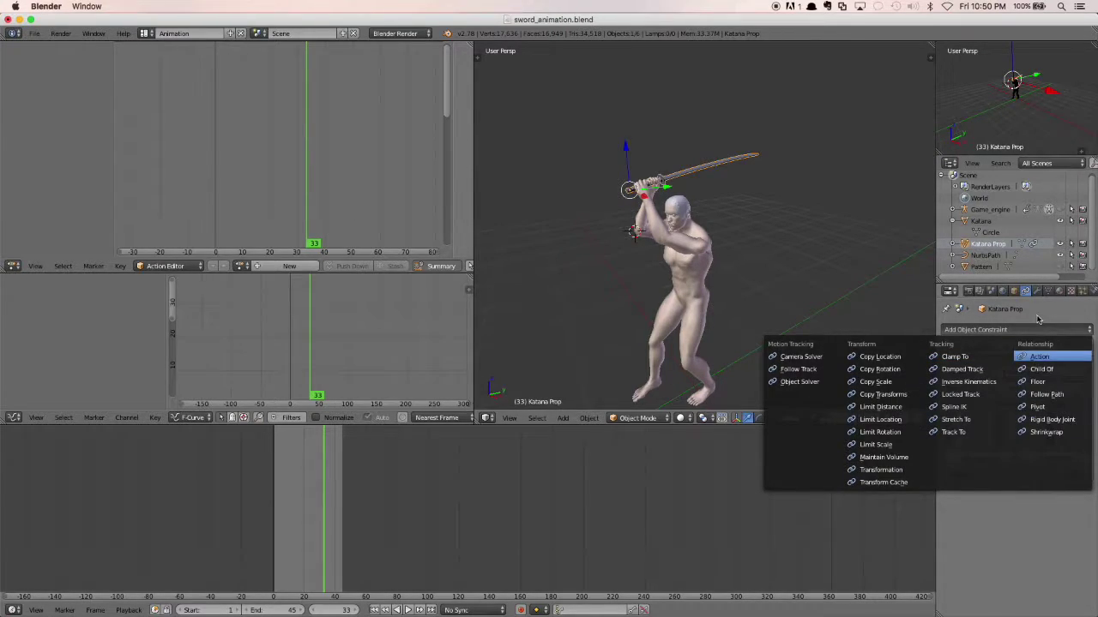
pyautogui.click(1034, 370)
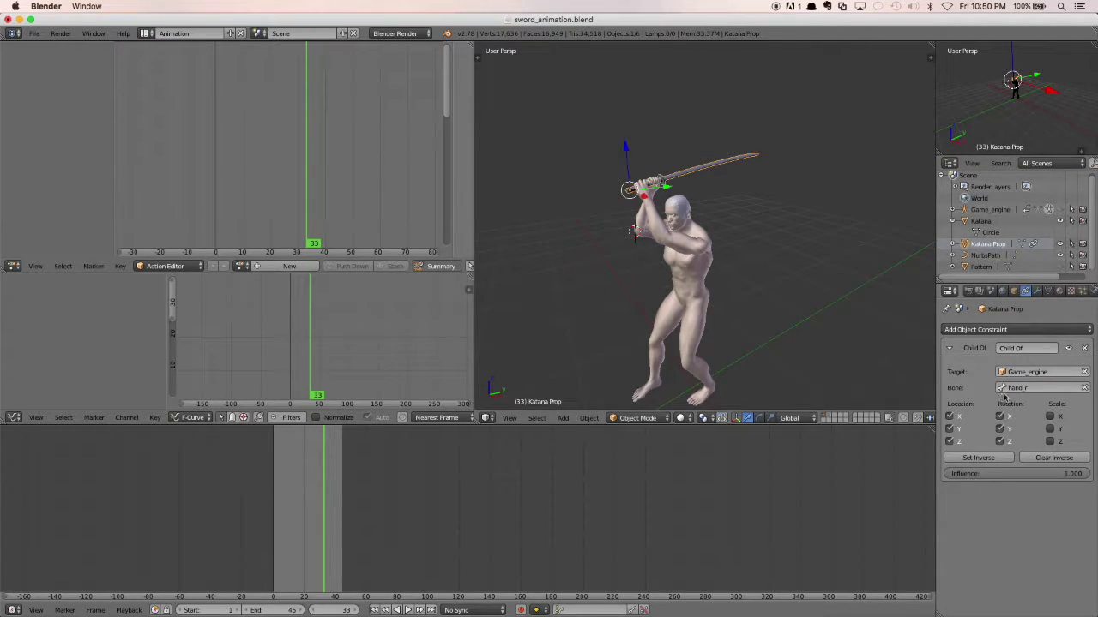
pyautogui.scroll(2, 780, 226)
pyautogui.moveTo(708, 230); pyautogui.dragTo(745, 252, button='middle')
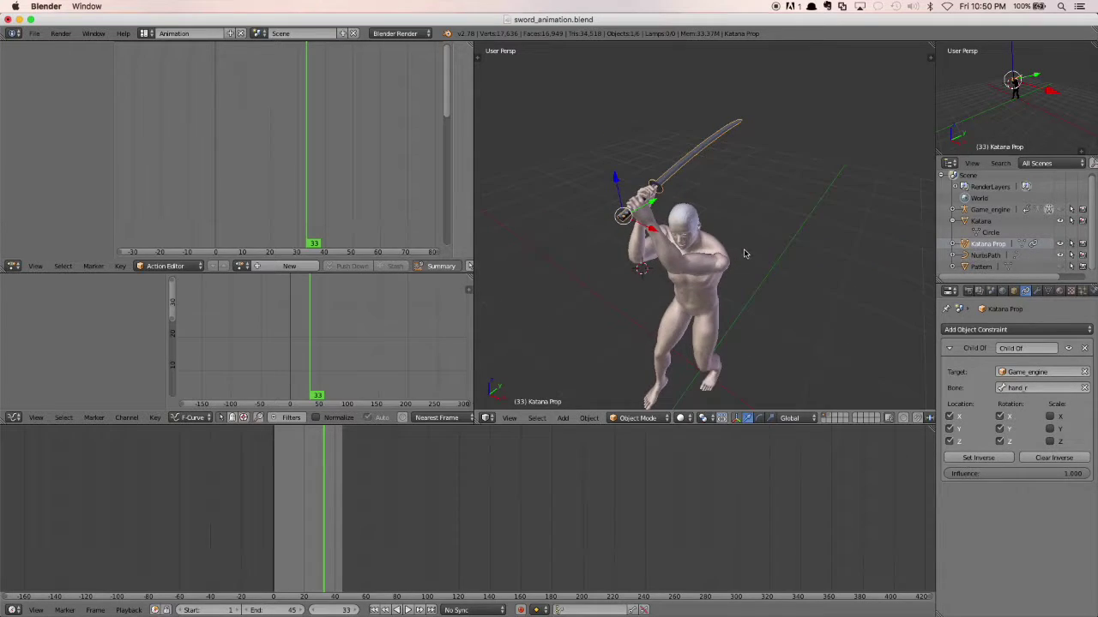
pyautogui.keyDown('shift'); pyautogui.moveTo(708, 206); pyautogui.dragTo(763, 234, button='middle'); pyautogui.keyUp('shift')
pyautogui.scroll(5, 706, 228)
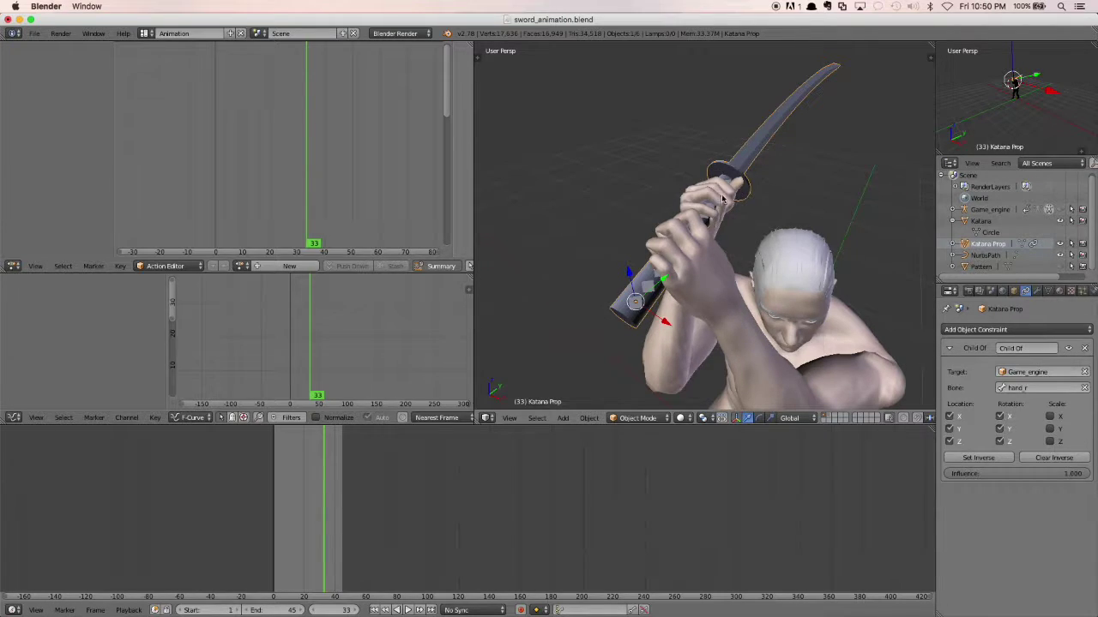
pyautogui.moveTo(773, 228); pyautogui.dragTo(686, 225, button='middle')
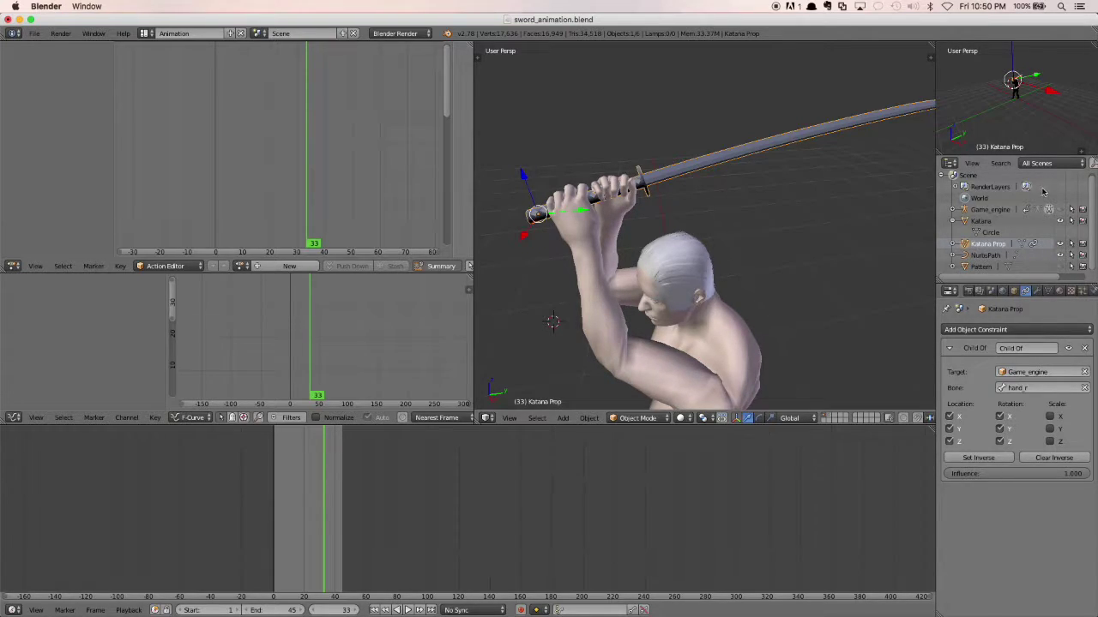
# - Select the Game_engine armature and make it visible in the viewport
pyautogui.click(1008, 211)
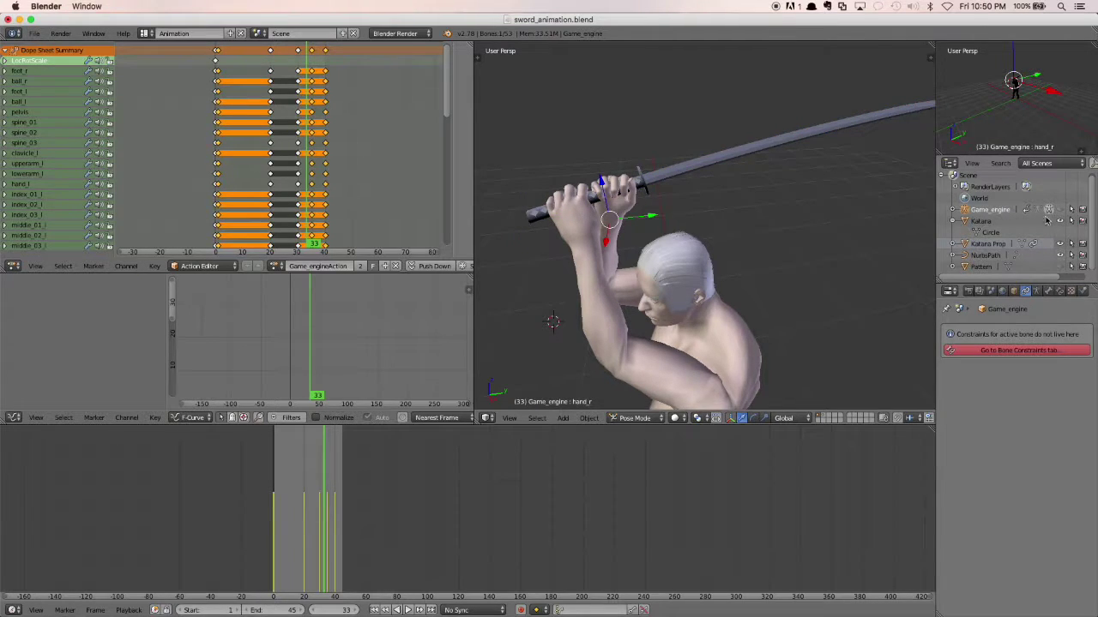
pyautogui.click(1060, 210)
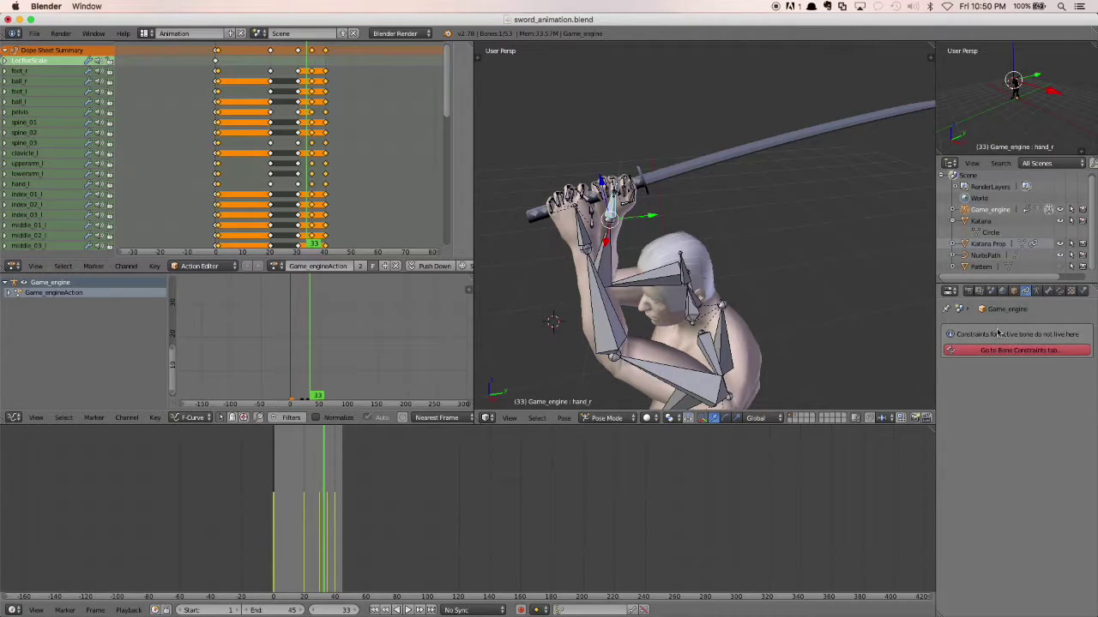
pyautogui.scroll(2, 662, 199)
pyautogui.moveTo(662, 200); pyautogui.dragTo(549, 199, button='middle')
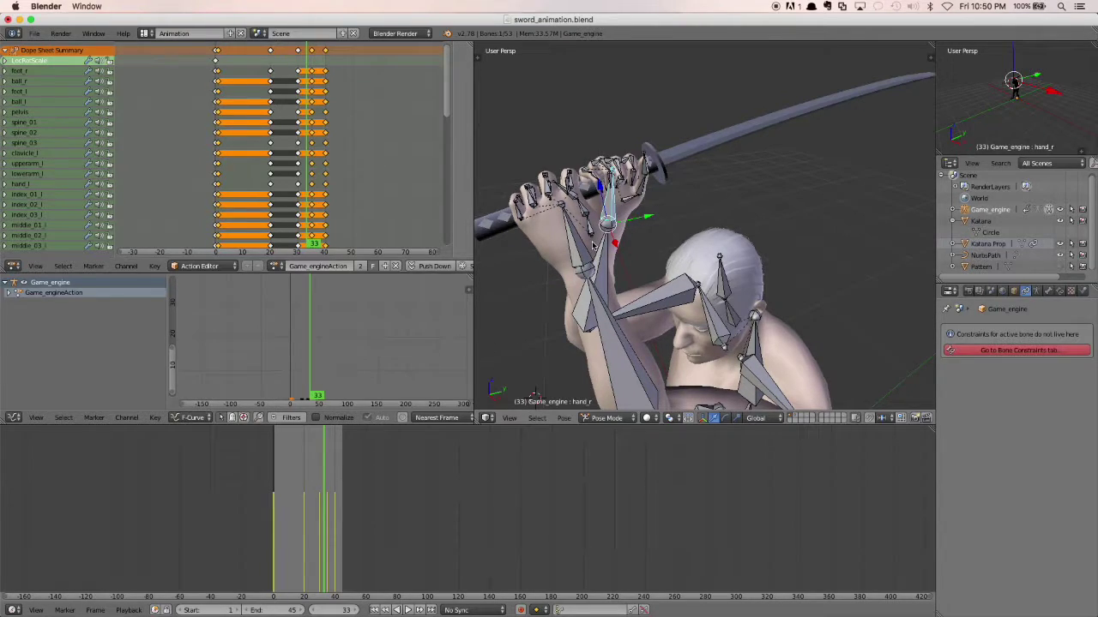
# - Examine the armature's hand and arm bones around the katana's grip from several angles
pyautogui.scroll(-5, 596, 244)
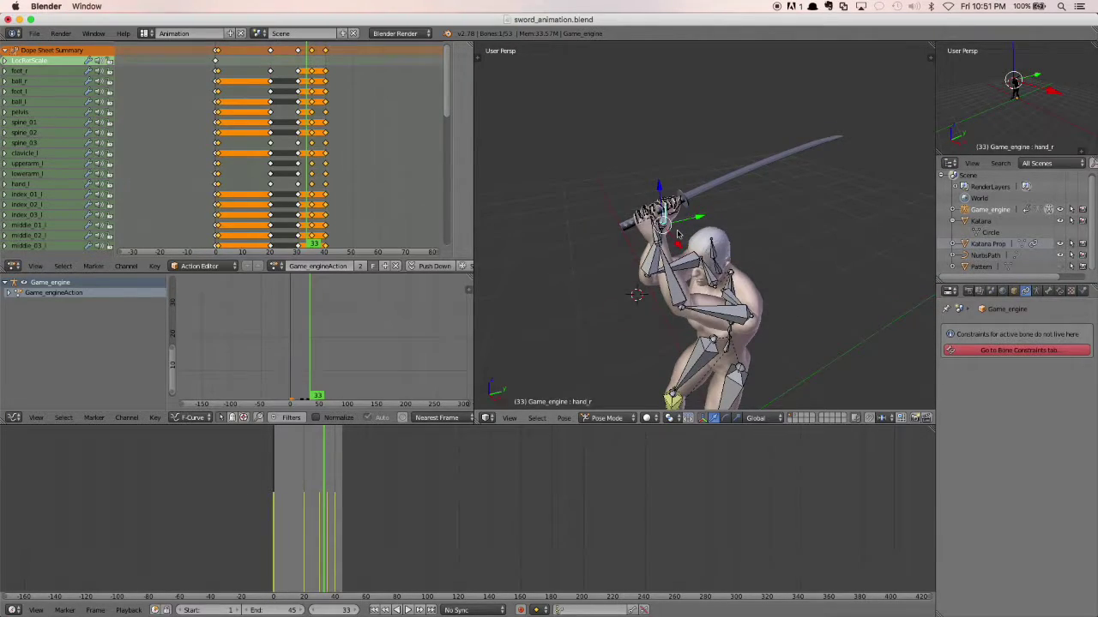
pyautogui.scroll(-1, 677, 234)
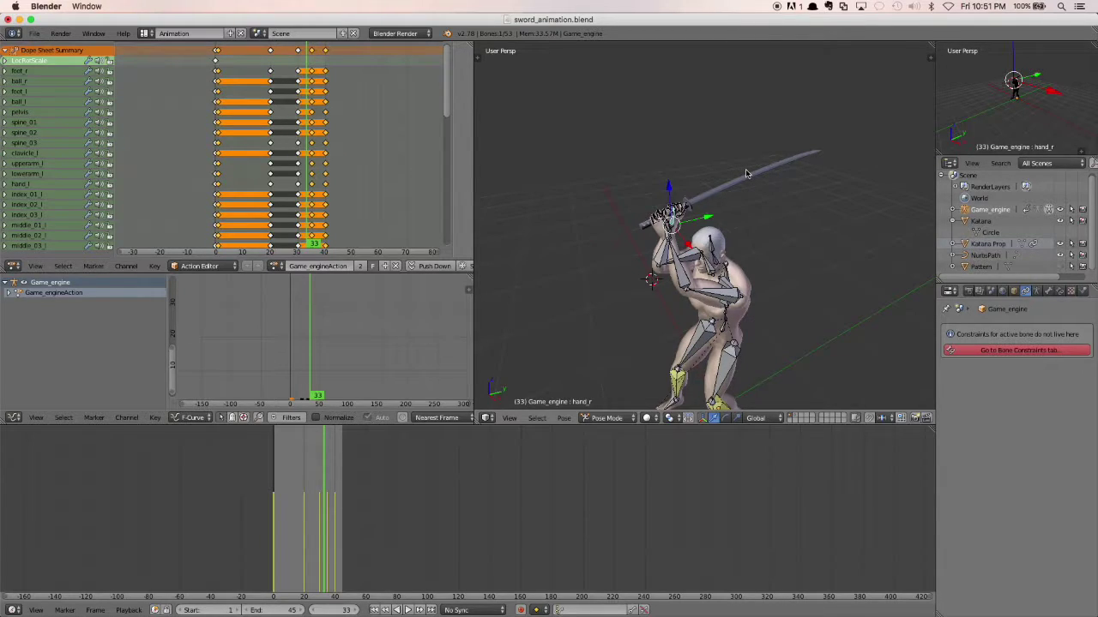
pyautogui.scroll(1, 718, 198)
pyautogui.scroll(1, 718, 198)
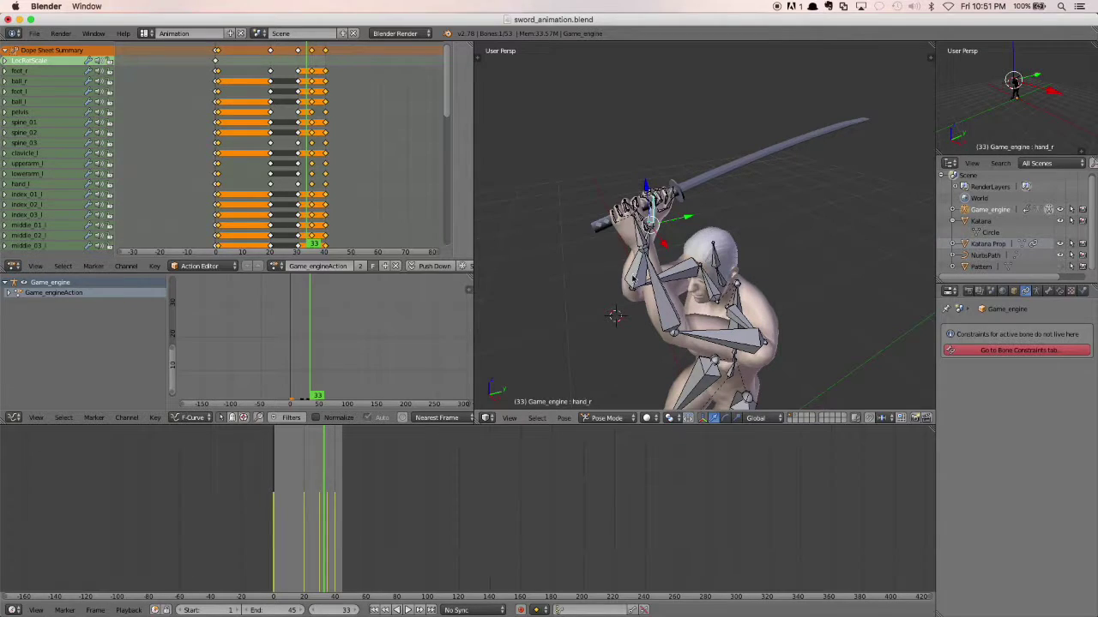
pyautogui.moveTo(781, 155); pyautogui.dragTo(789, 185, button='middle')
pyautogui.moveTo(781, 232); pyautogui.dragTo(725, 227, button='middle')
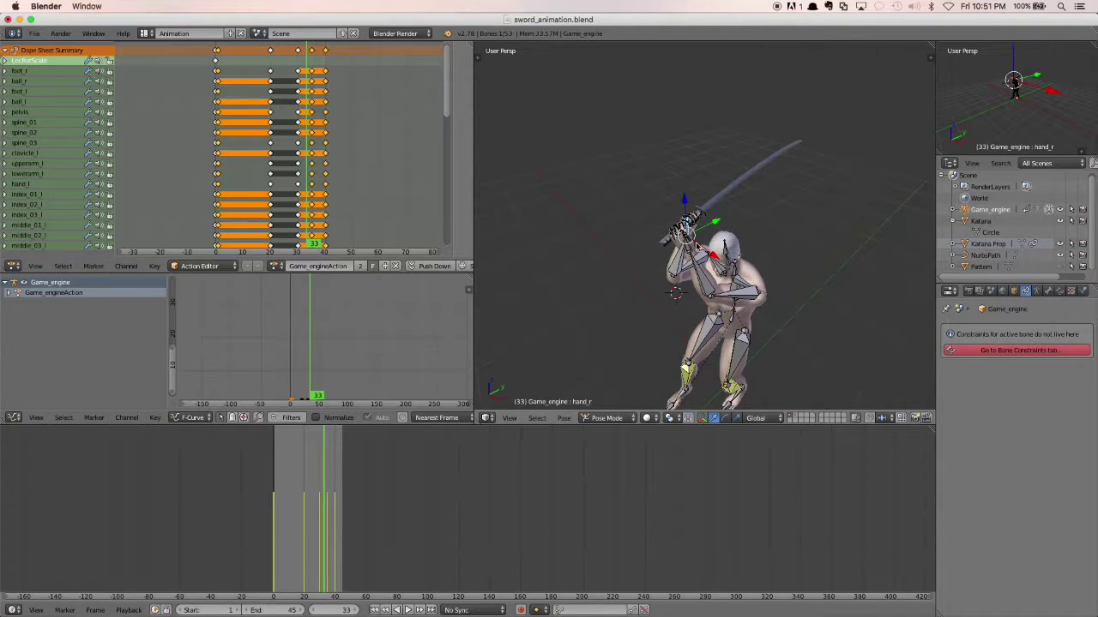
pyautogui.moveTo(731, 262); pyautogui.dragTo(731, 258, button='middle')
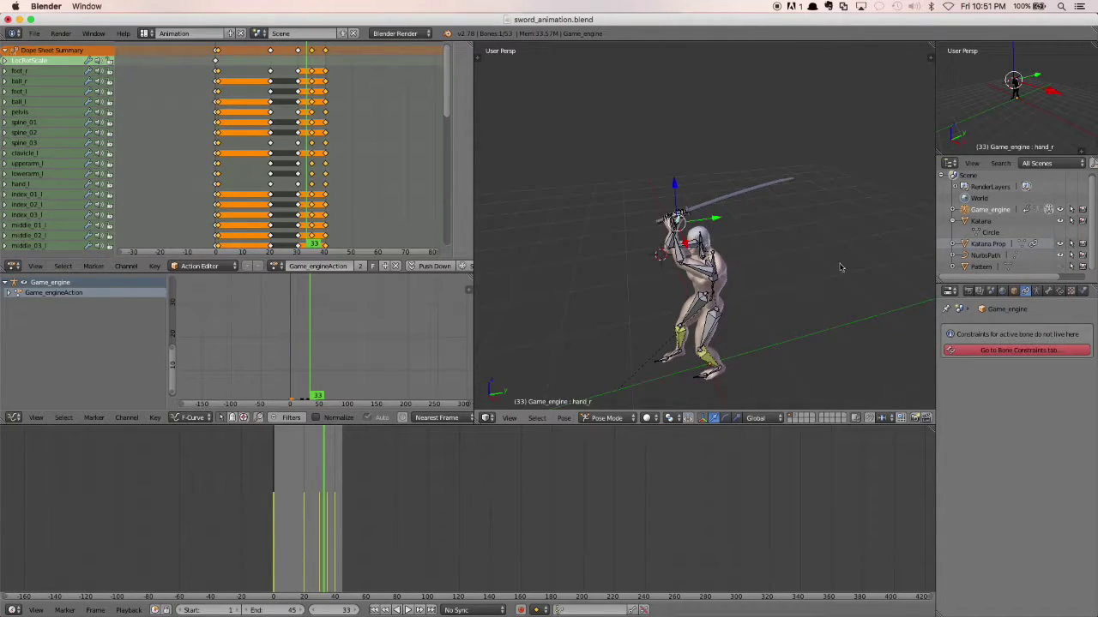
pyautogui.scroll(4, 916, 264)
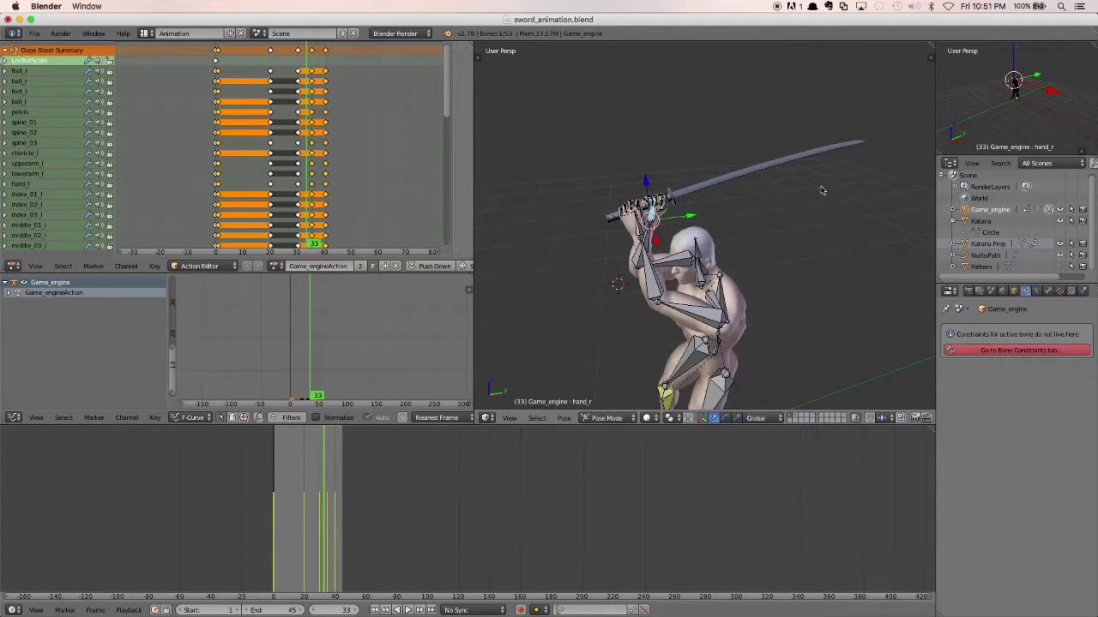
# - Select the katana again and check which hand bone its Child Of constraint targets
pyautogui.rightClick(729, 182)
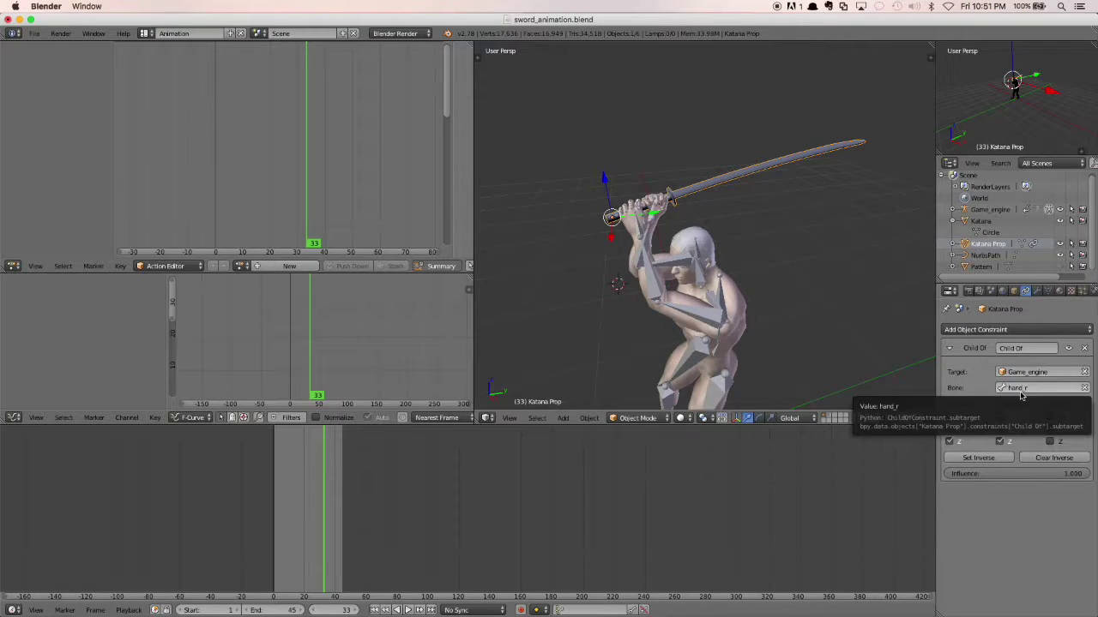
pyautogui.scroll(1, 676, 235)
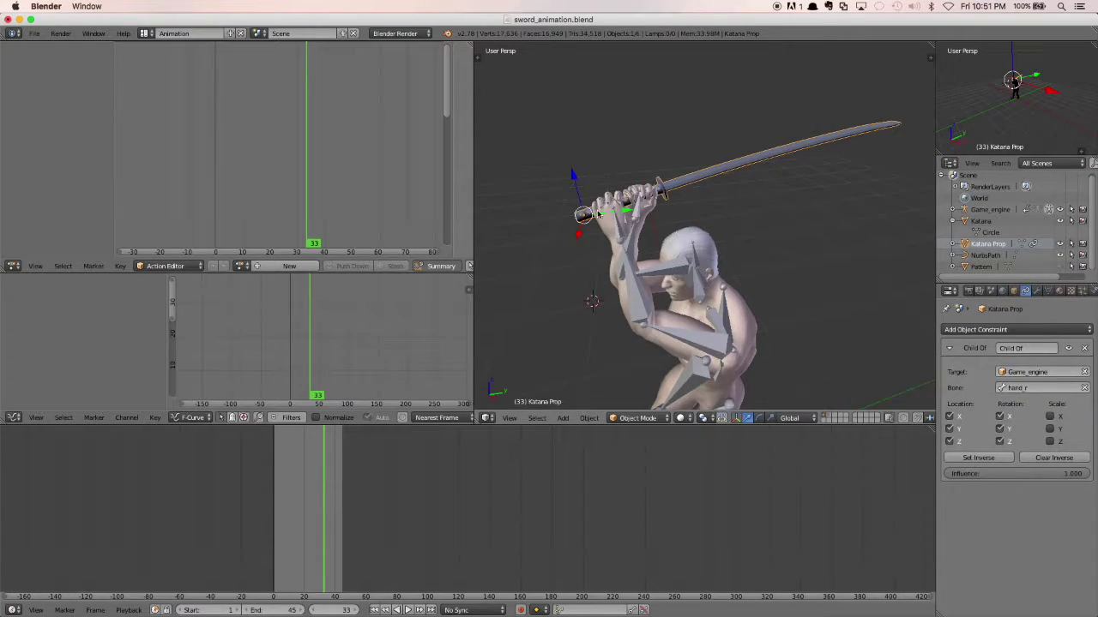
pyautogui.moveTo(584, 231); pyautogui.dragTo(649, 221, button='middle')
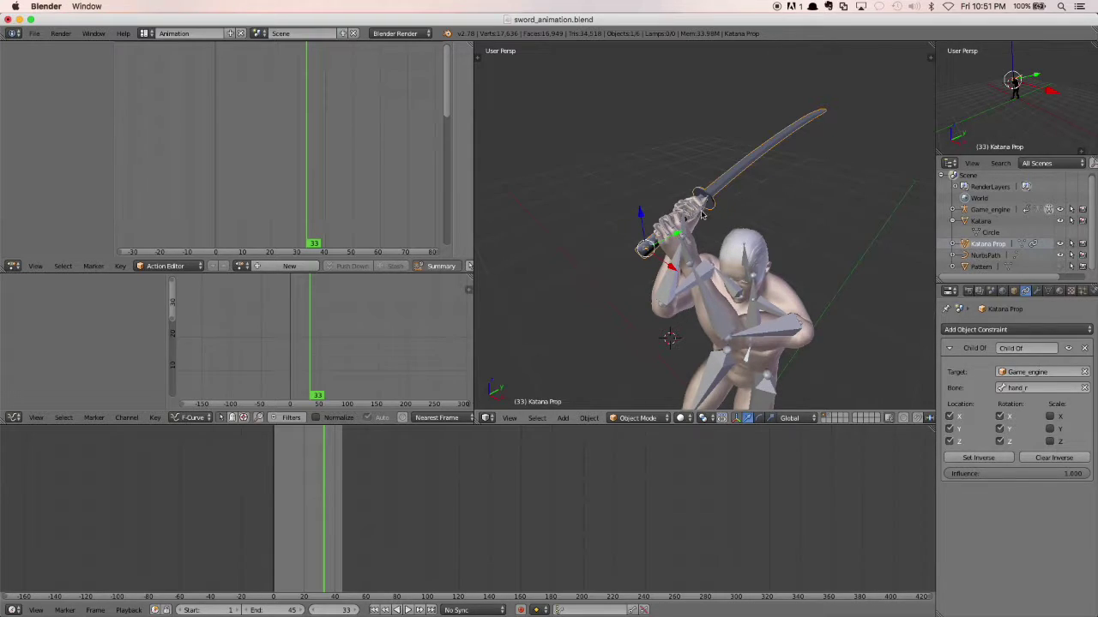
pyautogui.moveTo(717, 245); pyautogui.dragTo(599, 336, button='middle')
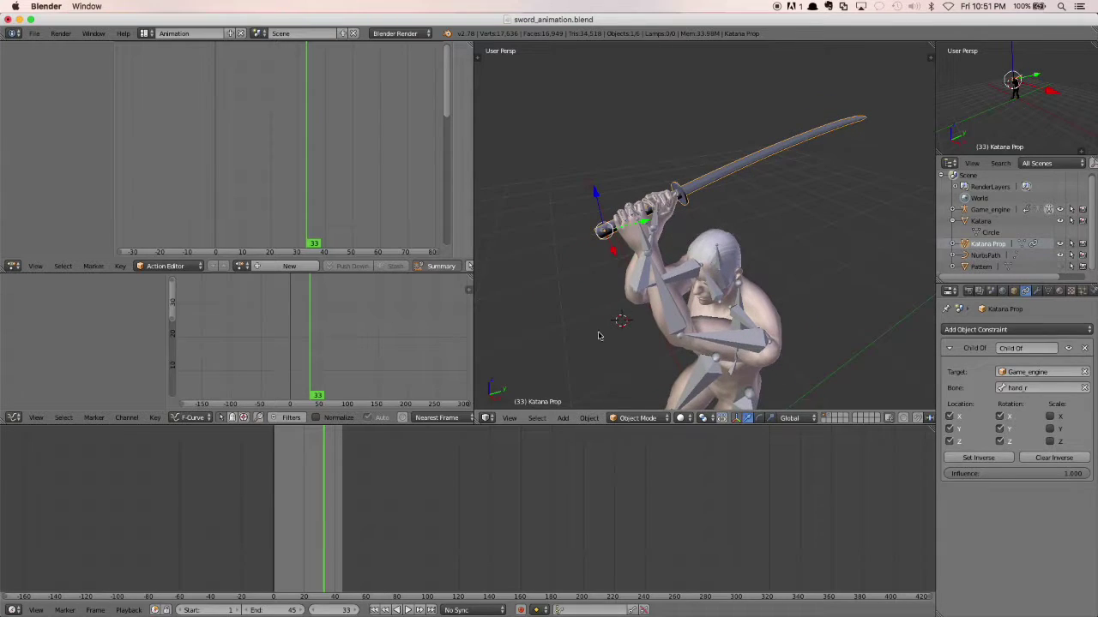
# - Scrub to frame 23 to check that the katana follows the hands, and return to frame 1
pyautogui.moveTo(314, 477)
pyautogui.mouseDown()
pyautogui.moveTo(301, 478)
pyautogui.moveTo(325, 481)
pyautogui.moveTo(288, 478)
pyautogui.moveTo(331, 484)
pyautogui.moveTo(286, 485)
pyautogui.moveTo(309, 486)
pyautogui.mouseUp()
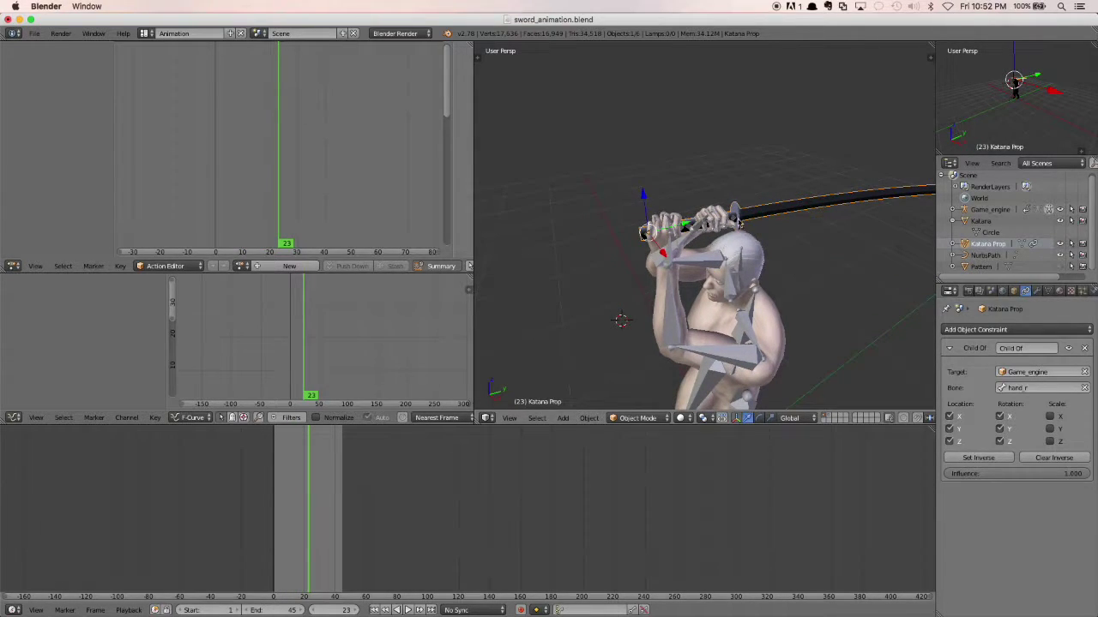
pyautogui.moveTo(721, 305); pyautogui.dragTo(325, 68, button='middle')
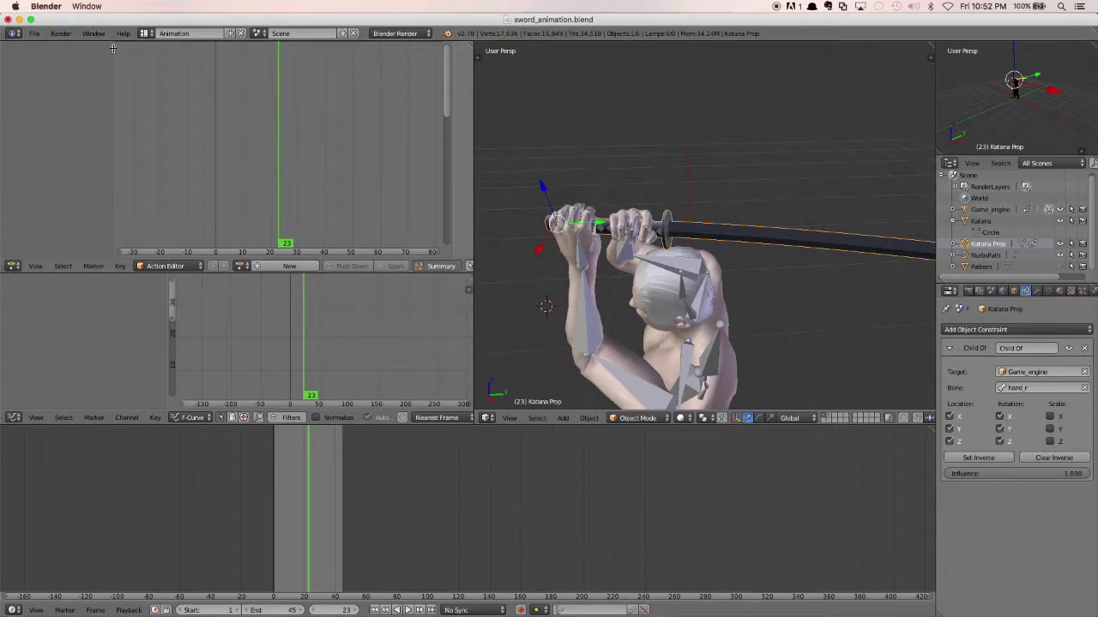
pyautogui.click(375, 610)
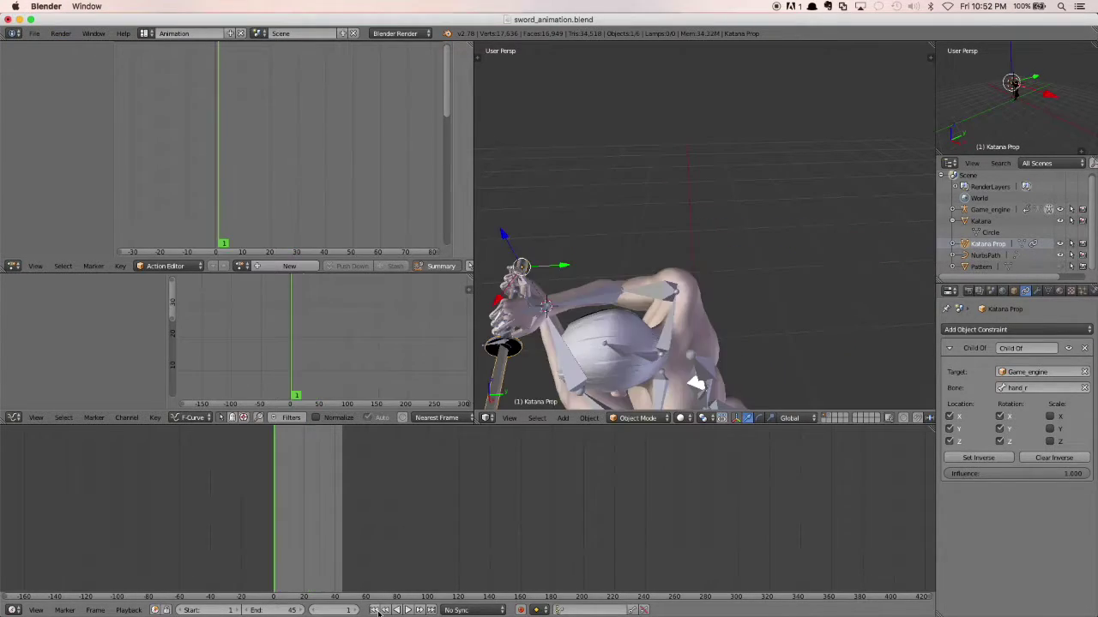
# - Switch the viewport to wireframe shading and box-select the whole character together with the armature and katana
pyautogui.moveTo(637, 305); pyautogui.dragTo(630, 233, button='middle')
pyautogui.scroll(-2, 632, 233)
pyautogui.press('a')
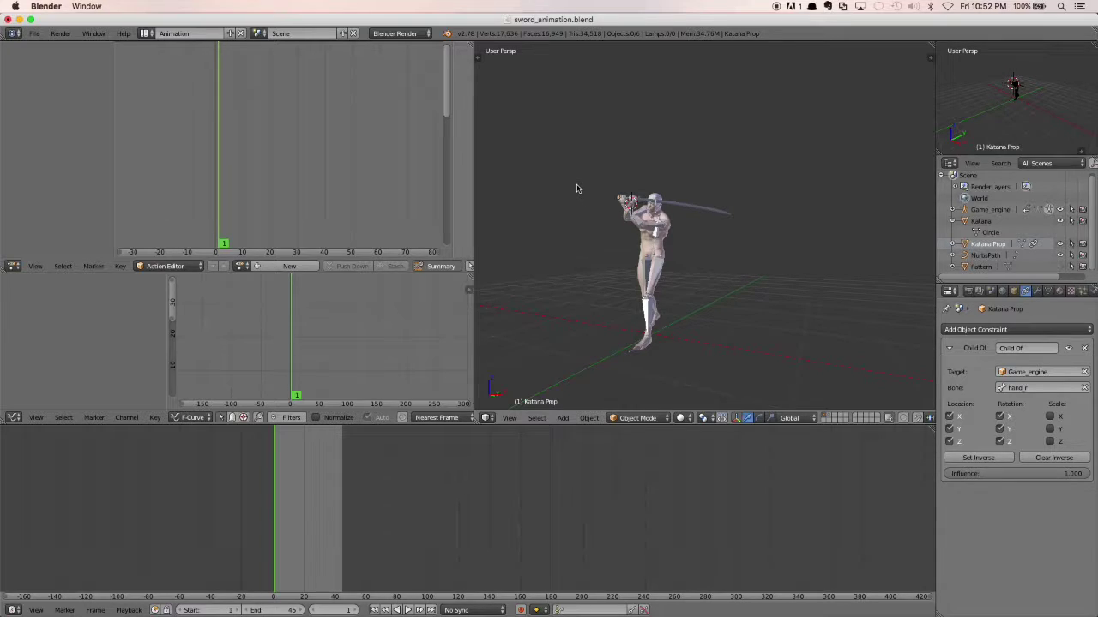
pyautogui.press('z')
pyautogui.press('b')
pyautogui.moveTo(557, 170); pyautogui.dragTo(777, 386)
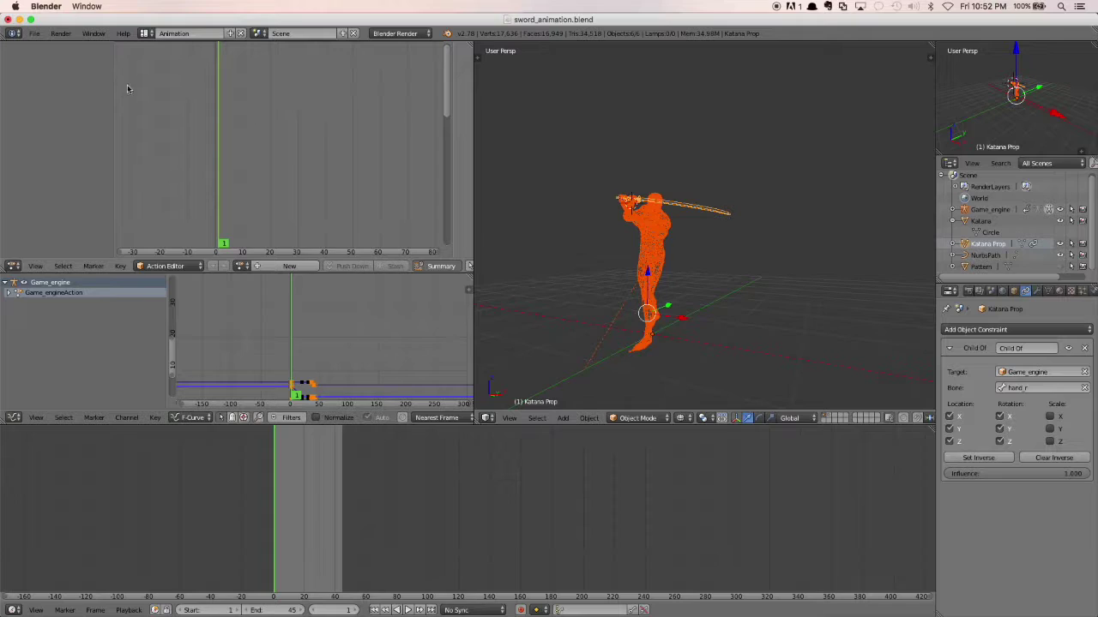
# - Start exporting the scene in FBX format
pyautogui.click(34, 34)
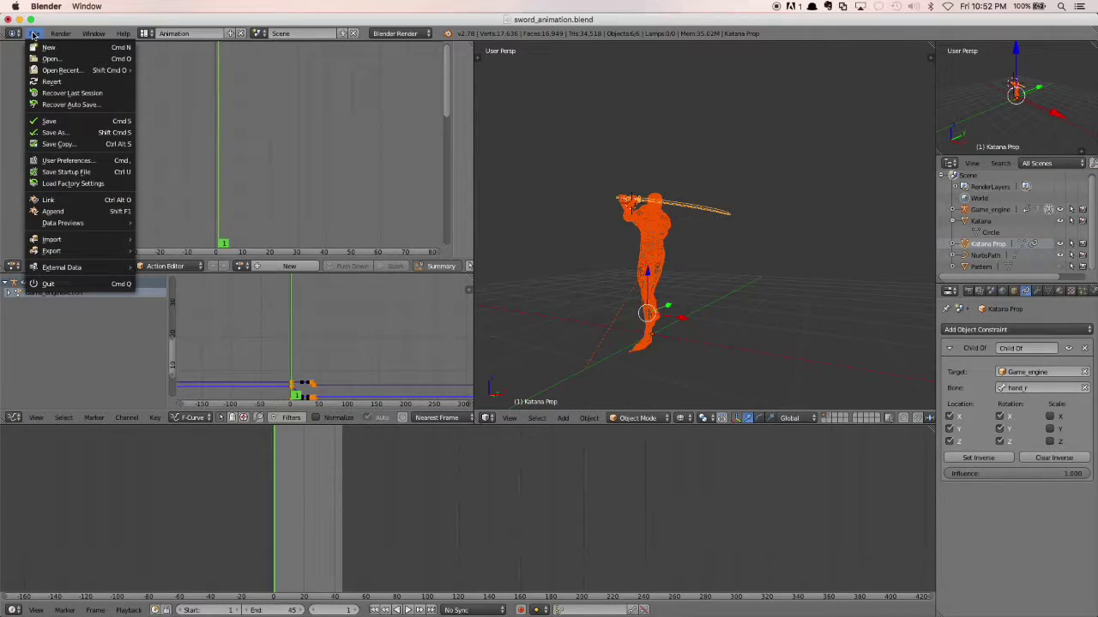
pyautogui.moveTo(98, 253)
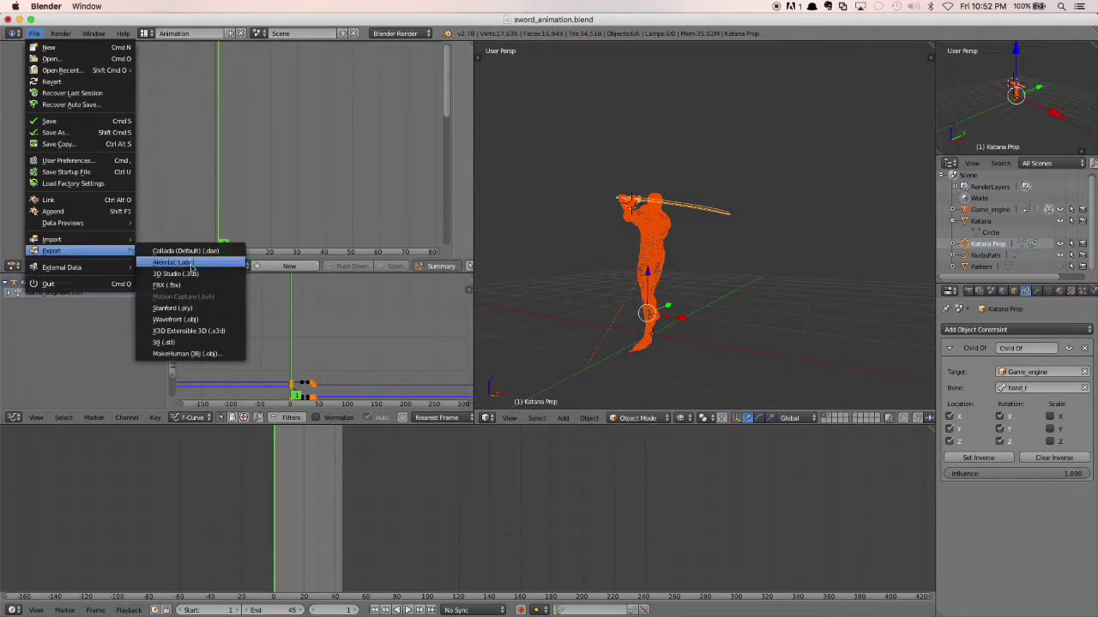
pyautogui.click(183, 286)
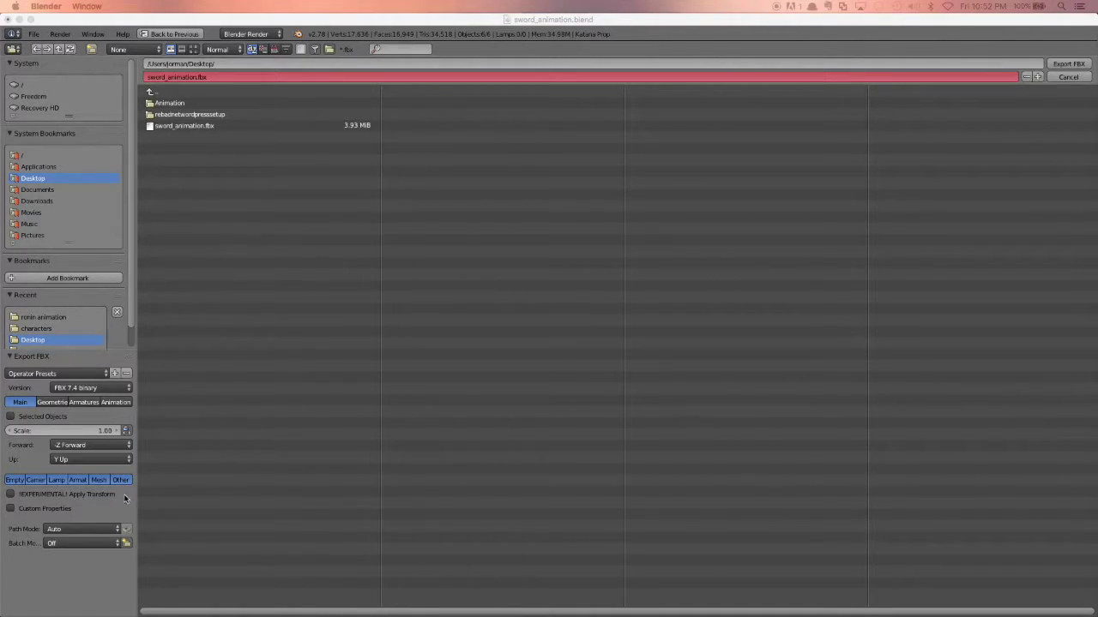
# - Limit the FBX export's object types to Armature and Mesh only
pyautogui.click(74, 479)
pyautogui.click(75, 479)
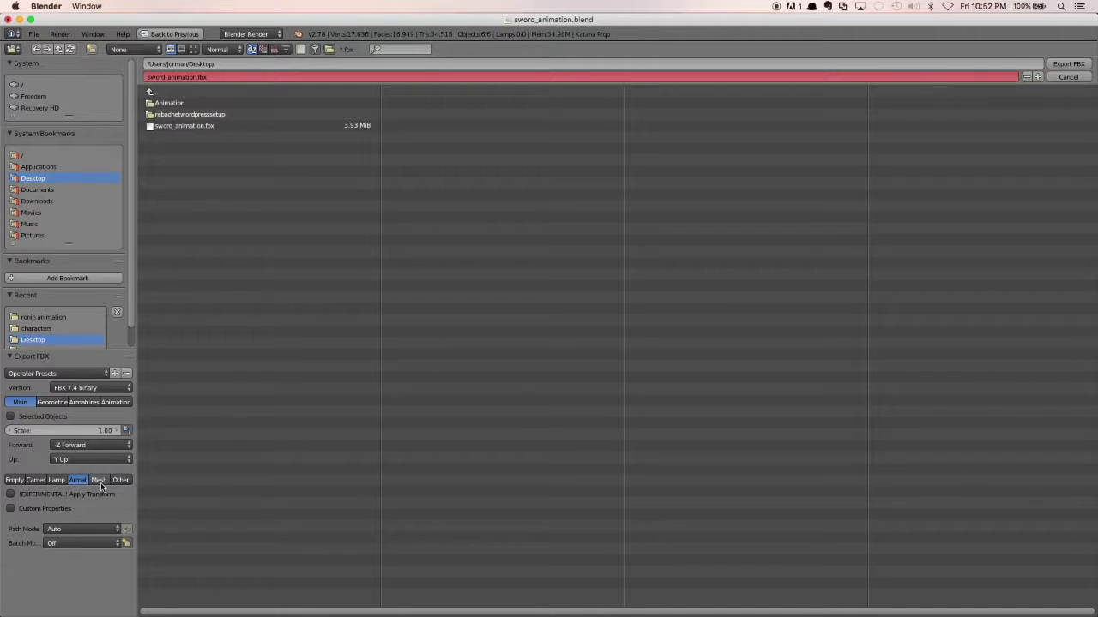
pyautogui.keyDown('shift'); pyautogui.click(101, 482); pyautogui.keyUp('shift')
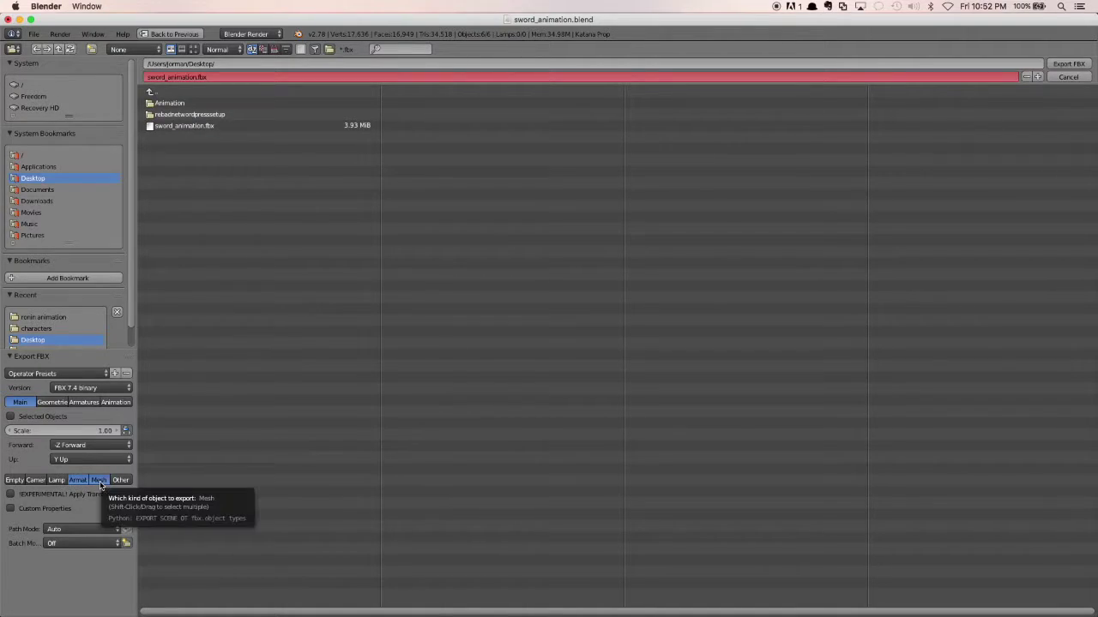
pyautogui.click(120, 481)
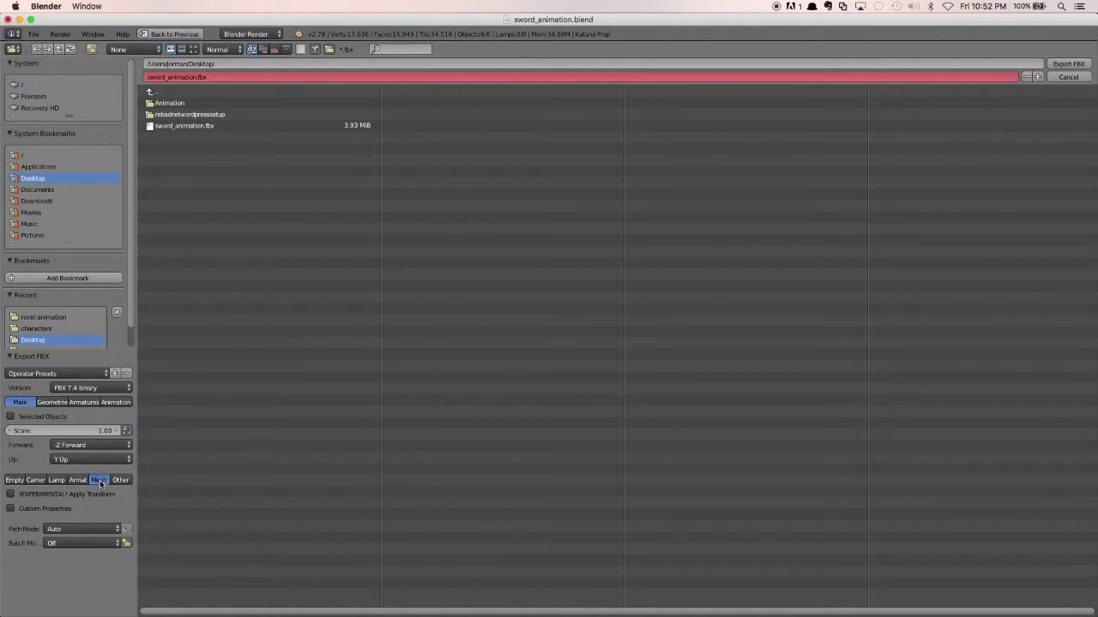
pyautogui.click(86, 481)
pyautogui.click(119, 482)
pyautogui.click(96, 482)
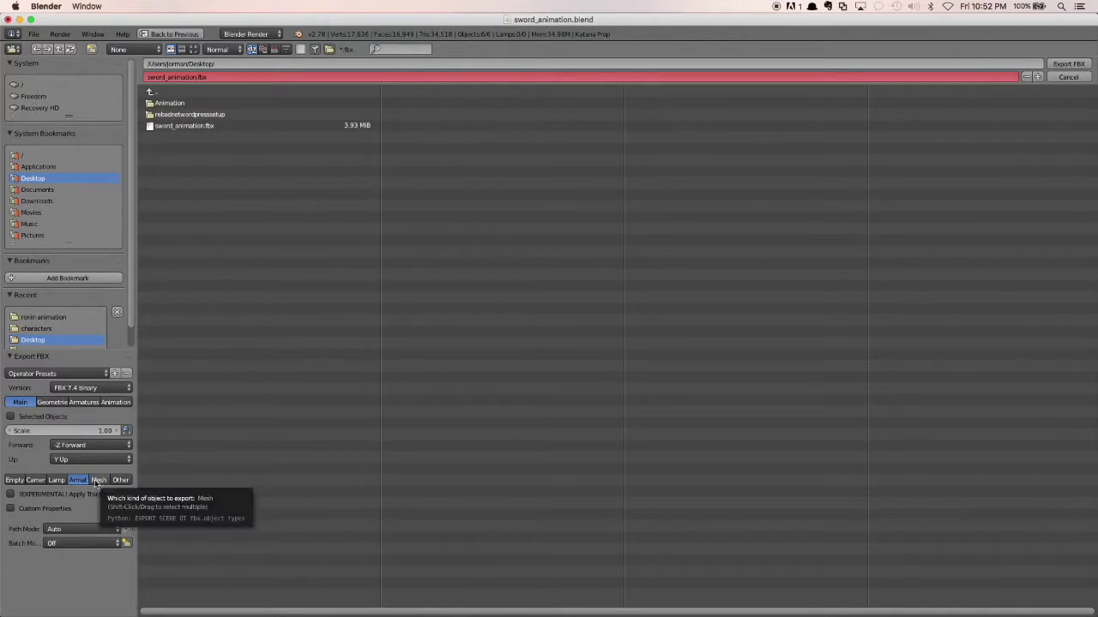
pyautogui.keyDown('shift'); pyautogui.click(99, 483); pyautogui.keyUp('shift')
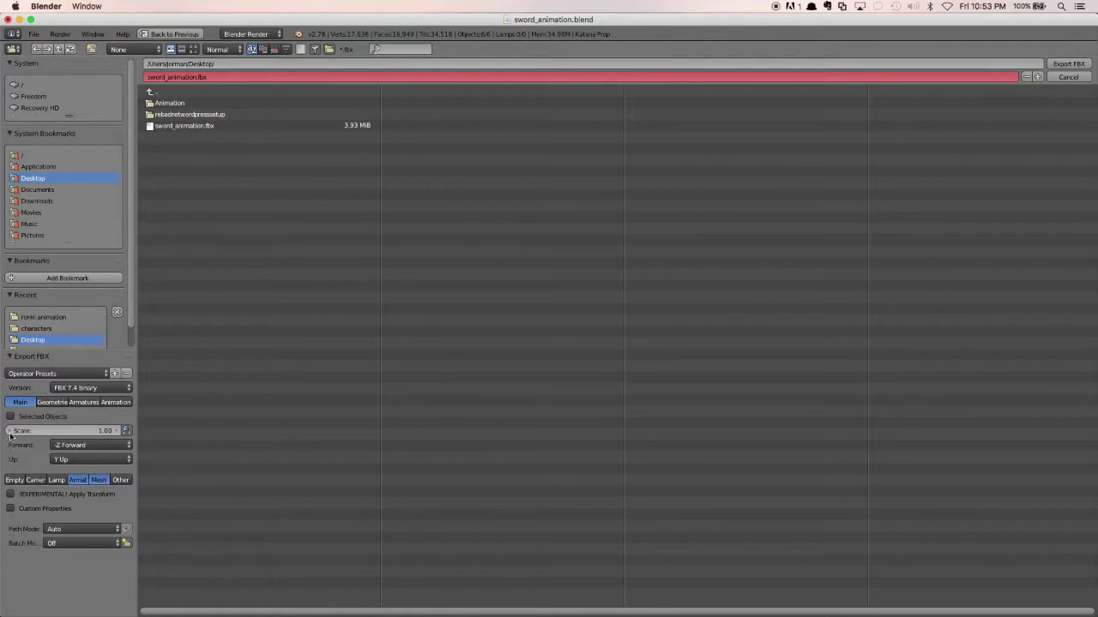
# - Restrict the FBX export to selected objects and only deform bones, without leaf bones, and set the armature node type to Root
pyautogui.click(11, 417)
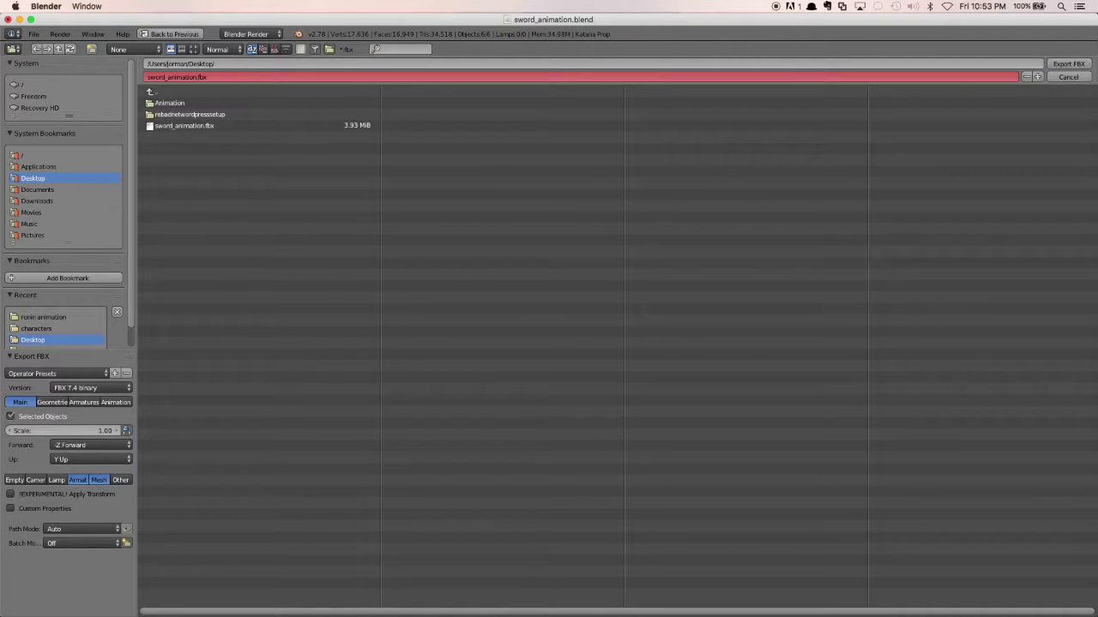
pyautogui.click(52, 401)
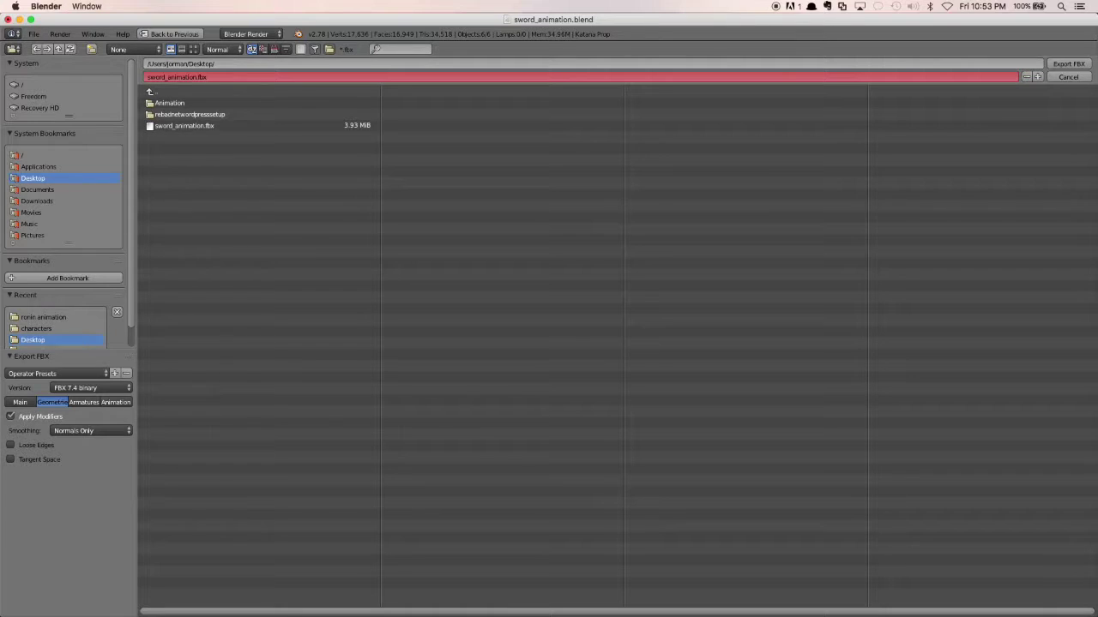
pyautogui.click(80, 402)
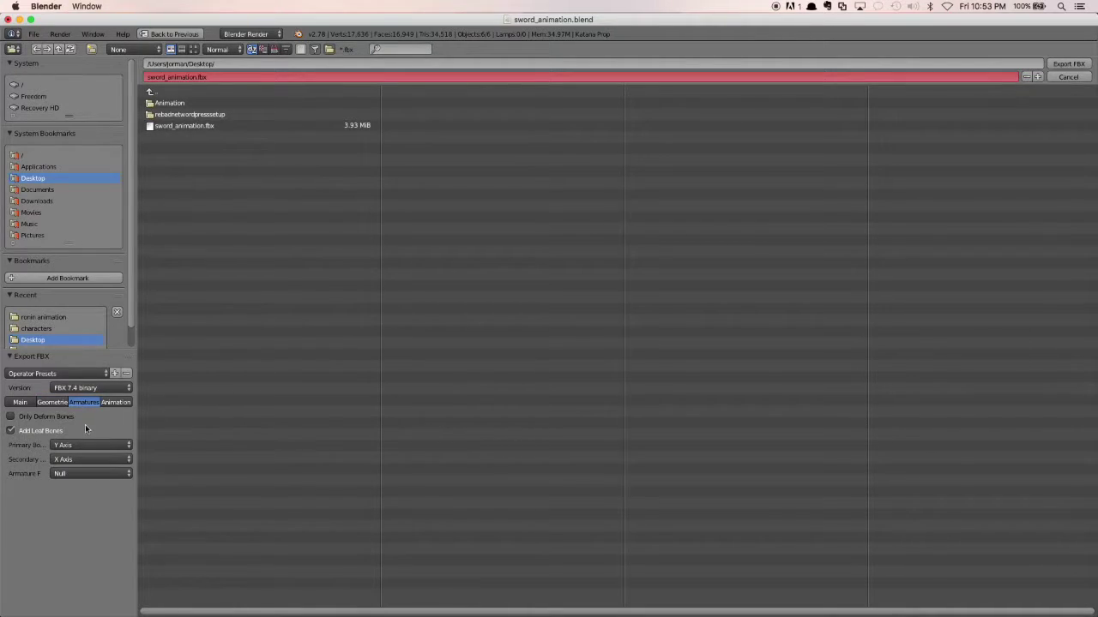
pyautogui.click(15, 433)
pyautogui.click(11, 417)
pyautogui.click(67, 476)
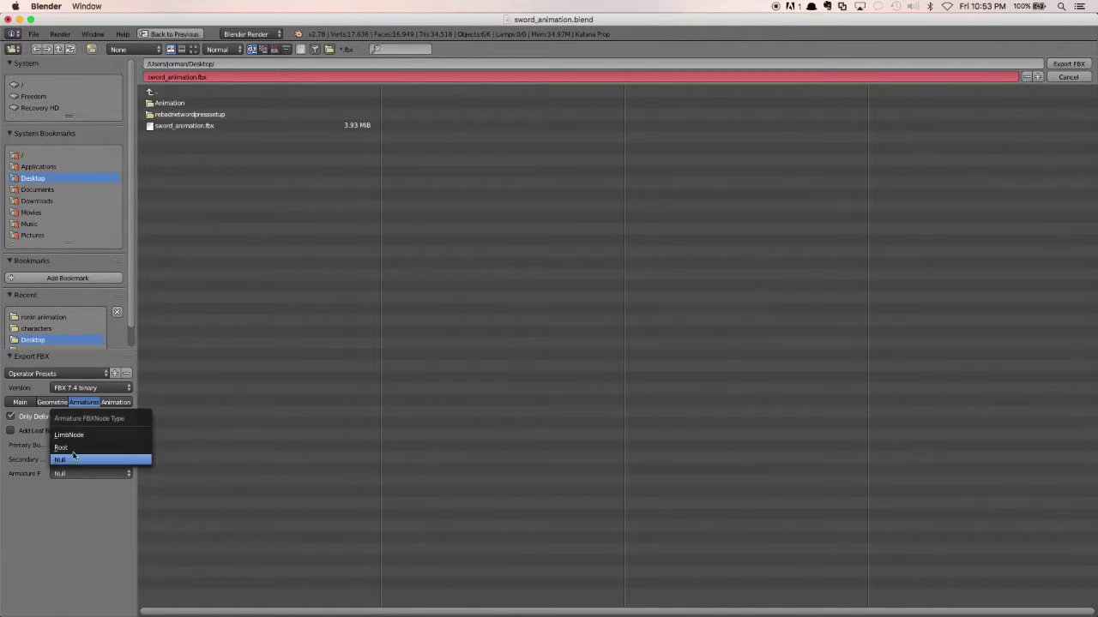
pyautogui.click(74, 448)
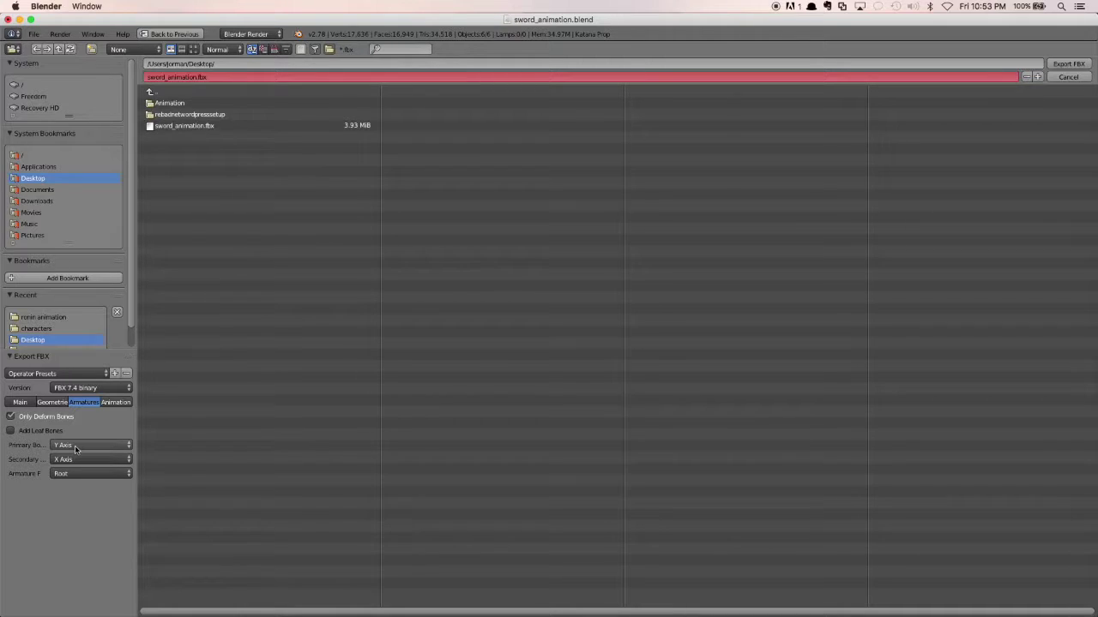
# - Check the animation export options and export over the existing sword_animation.fbx on the Desktop
pyautogui.click(115, 403)
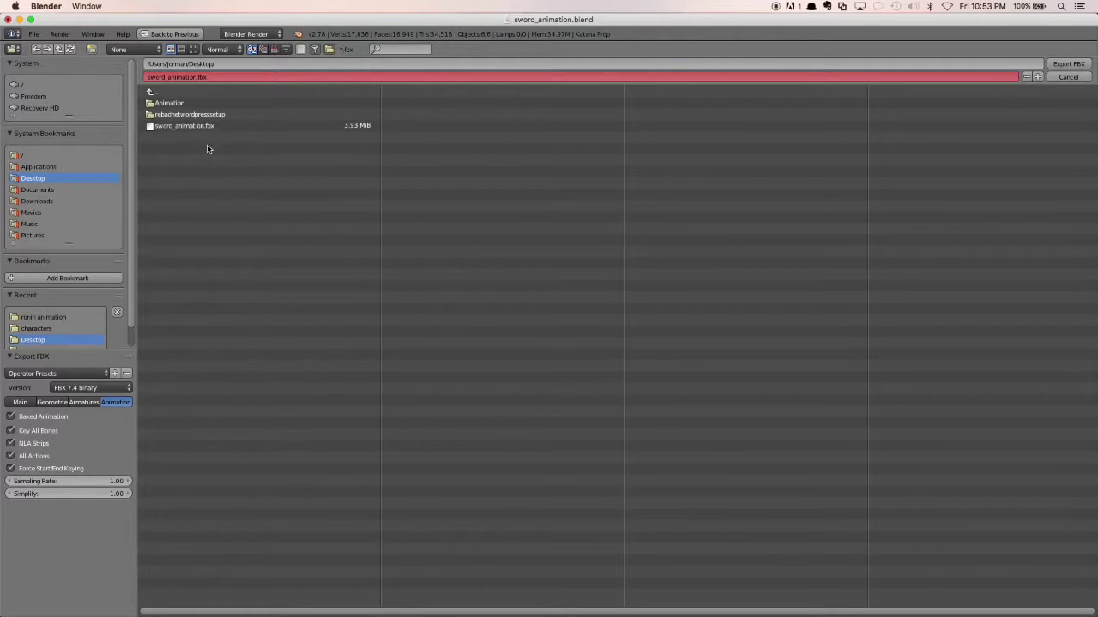
pyautogui.click(187, 127)
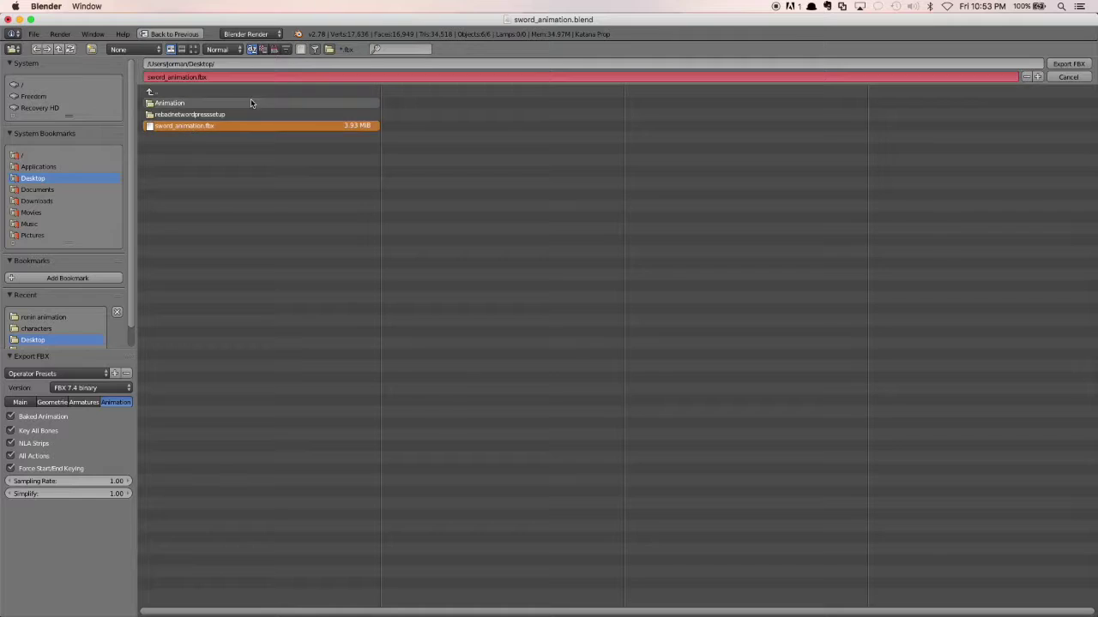
pyautogui.click(1054, 64)
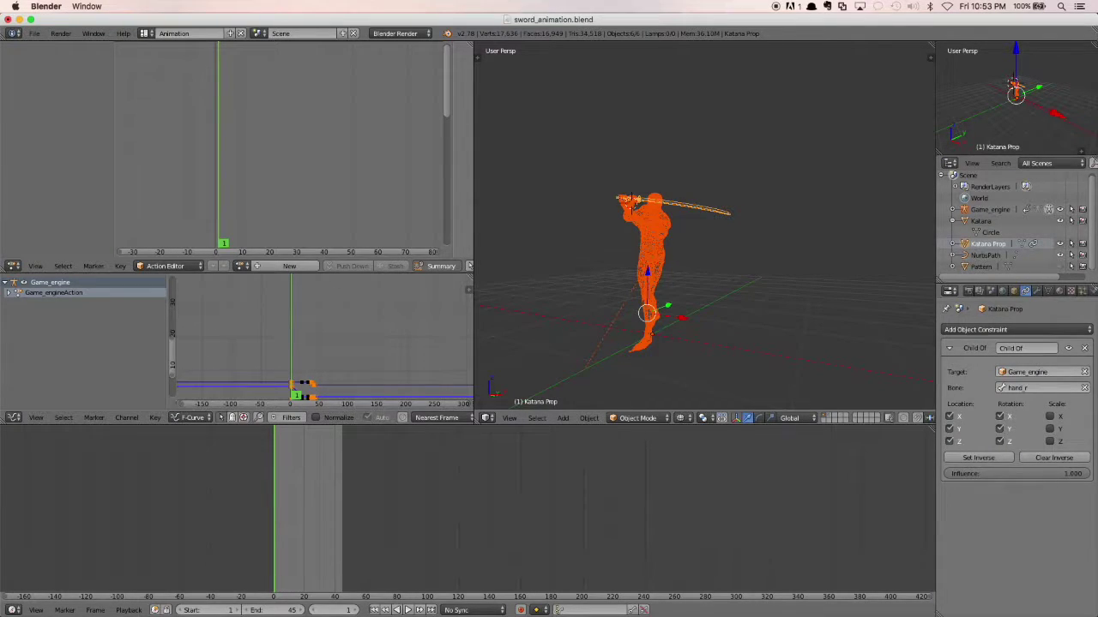
# - Switch to Unreal Editor and choose sword_animation.fbx from the Desktop for import into the Animation folder
pyautogui.press('super+Tab')
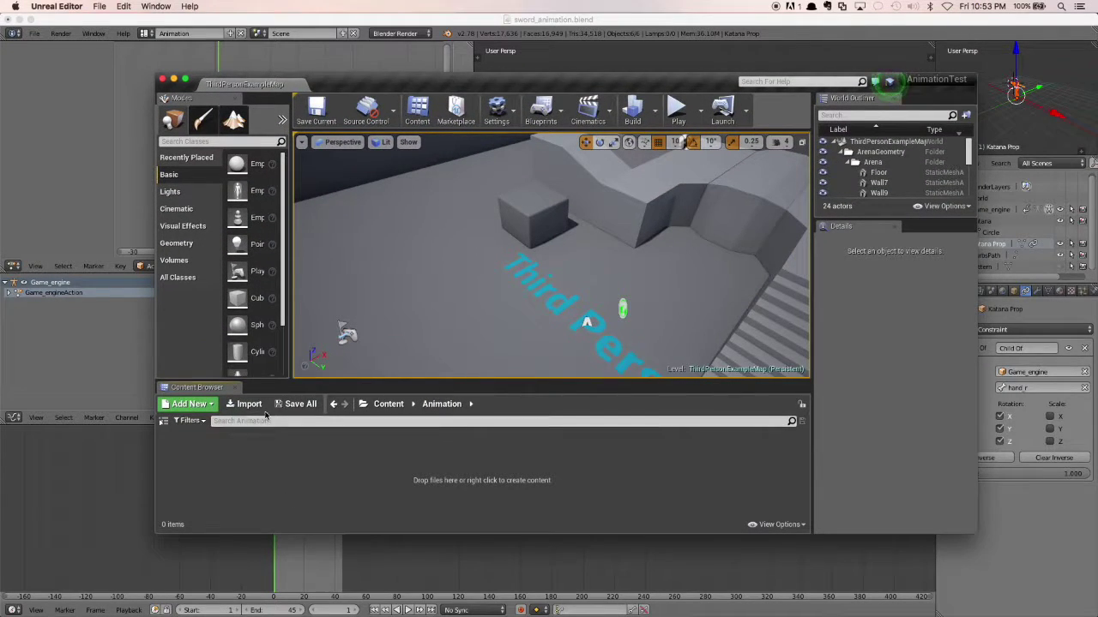
pyautogui.click(254, 413)
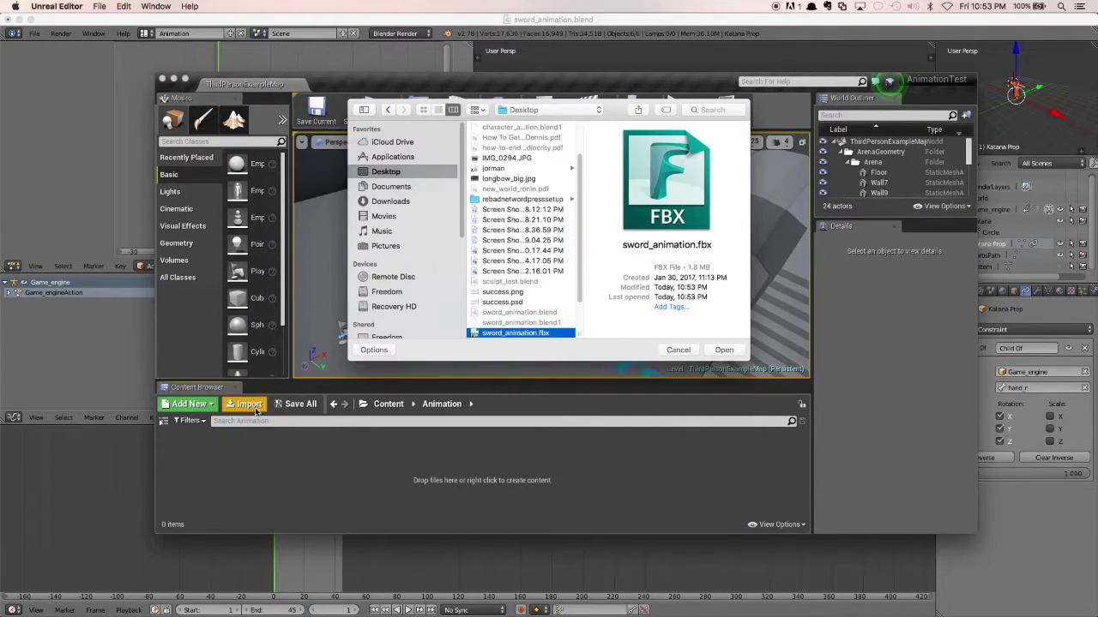
pyautogui.scroll(3, 531, 205)
pyautogui.scroll(-5, 531, 206)
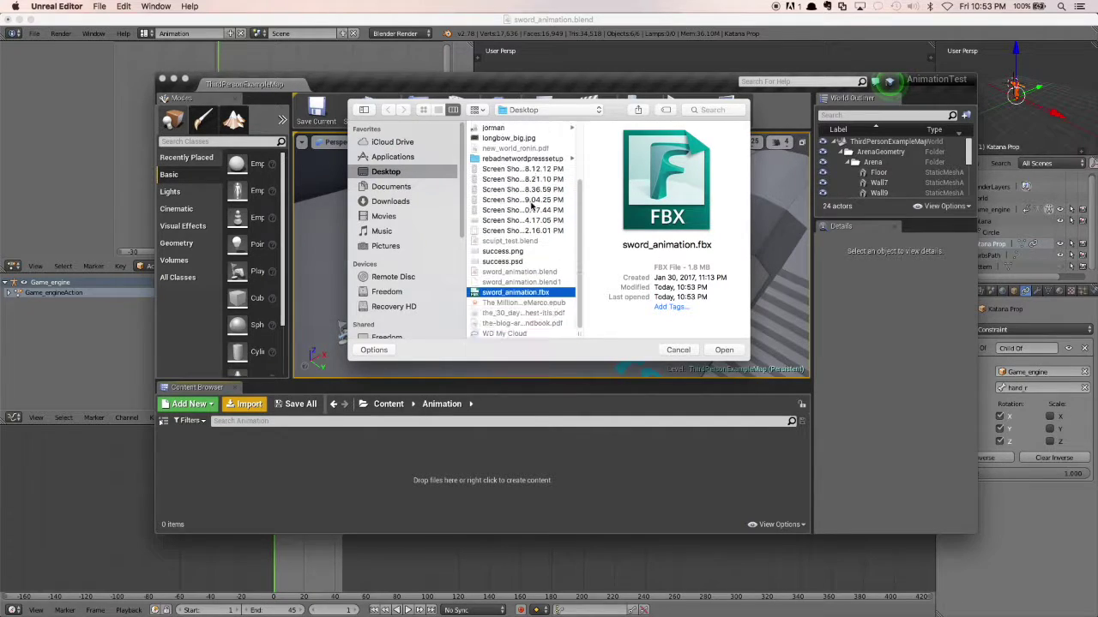
pyautogui.click(724, 350)
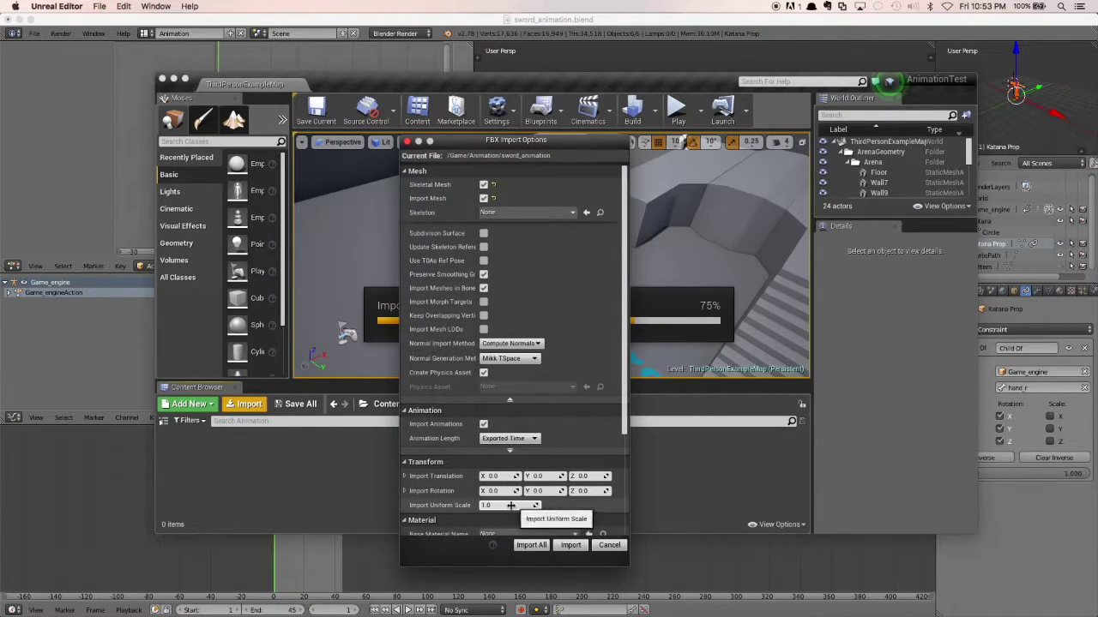
# - Set the import uniform scale to 0.1 and import the FBX with its skeletal mesh and animation
pyautogui.click(511, 505)
pyautogui.scroll(-2, 532, 510)
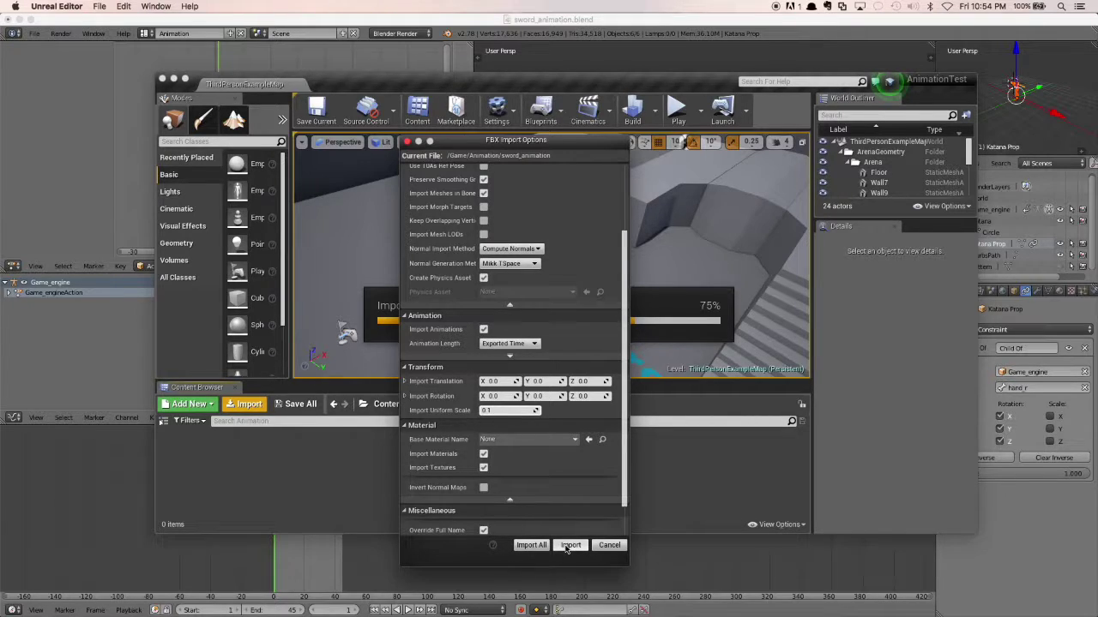
pyautogui.click(477, 411)
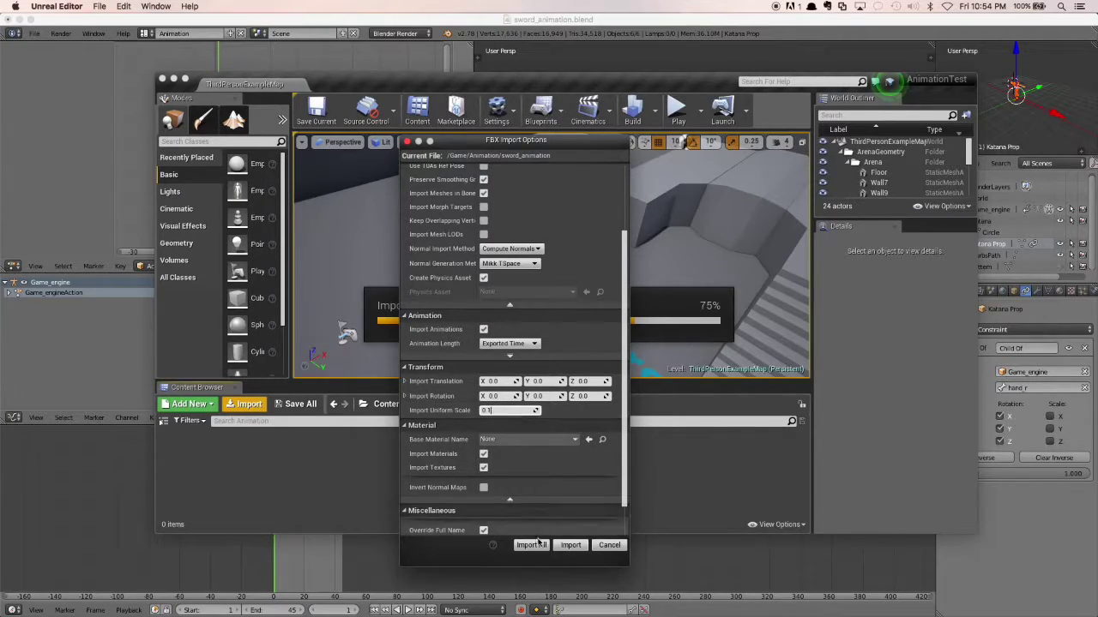
pyautogui.scroll(-2, 573, 532)
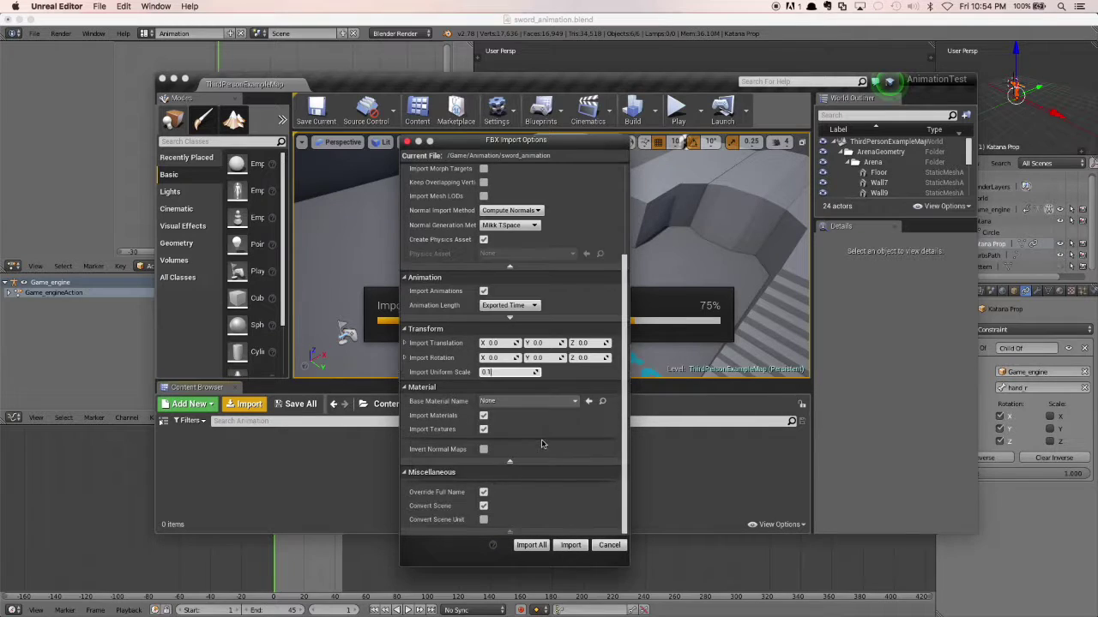
pyautogui.click(571, 545)
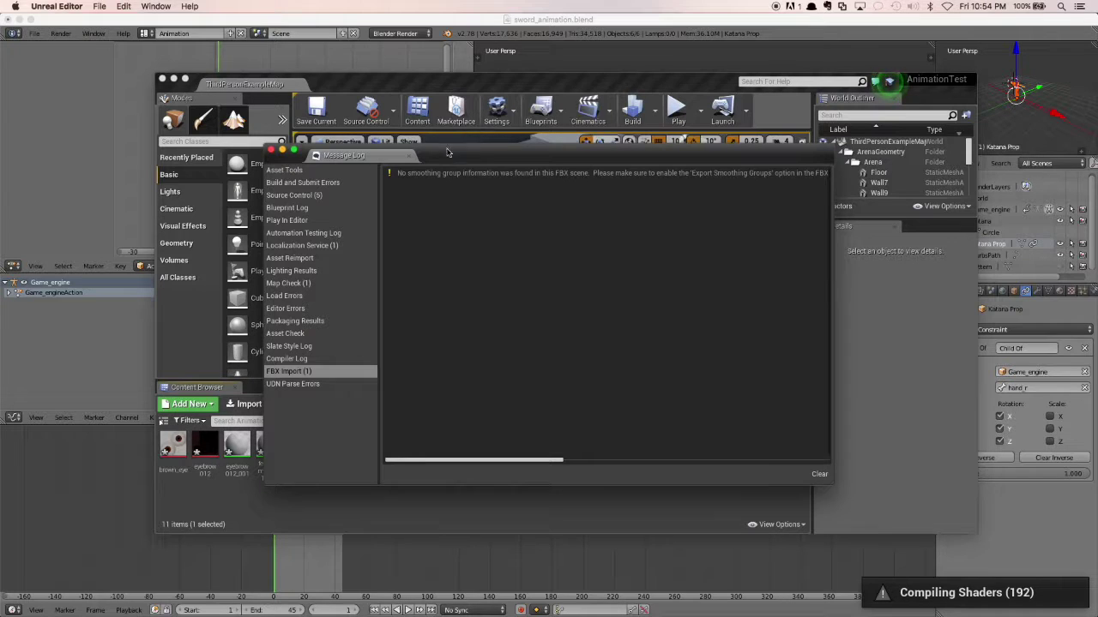
# - Close the message log and open the imported sword_animation_Anim sequence in the animation editor
pyautogui.click(410, 157)
pyautogui.moveTo(460, 89); pyautogui.dragTo(438, 84)
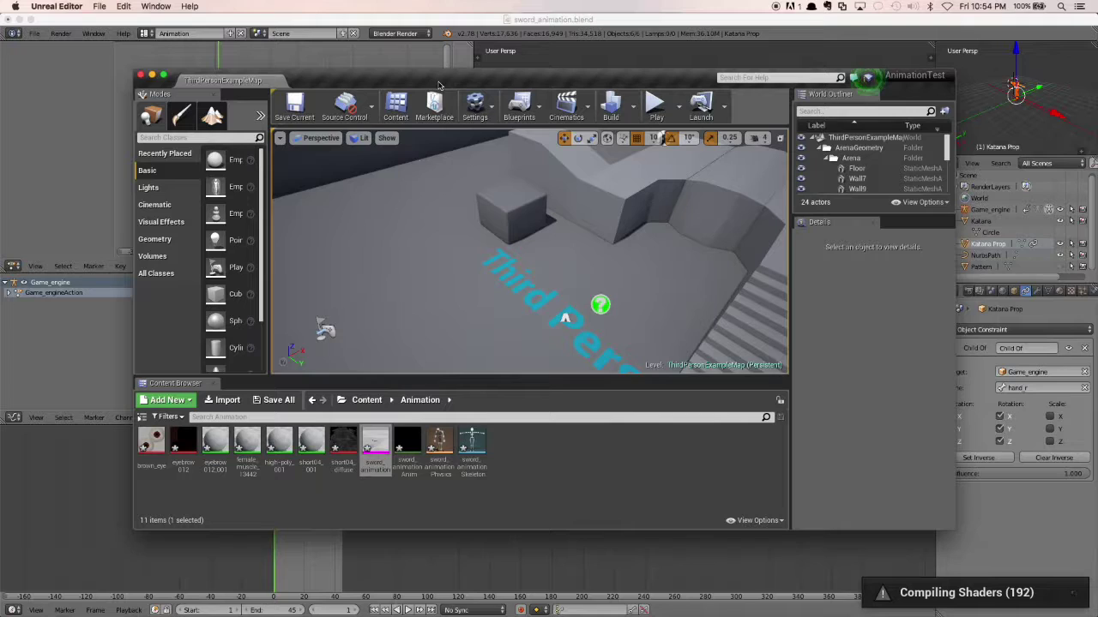
pyautogui.click(411, 443)
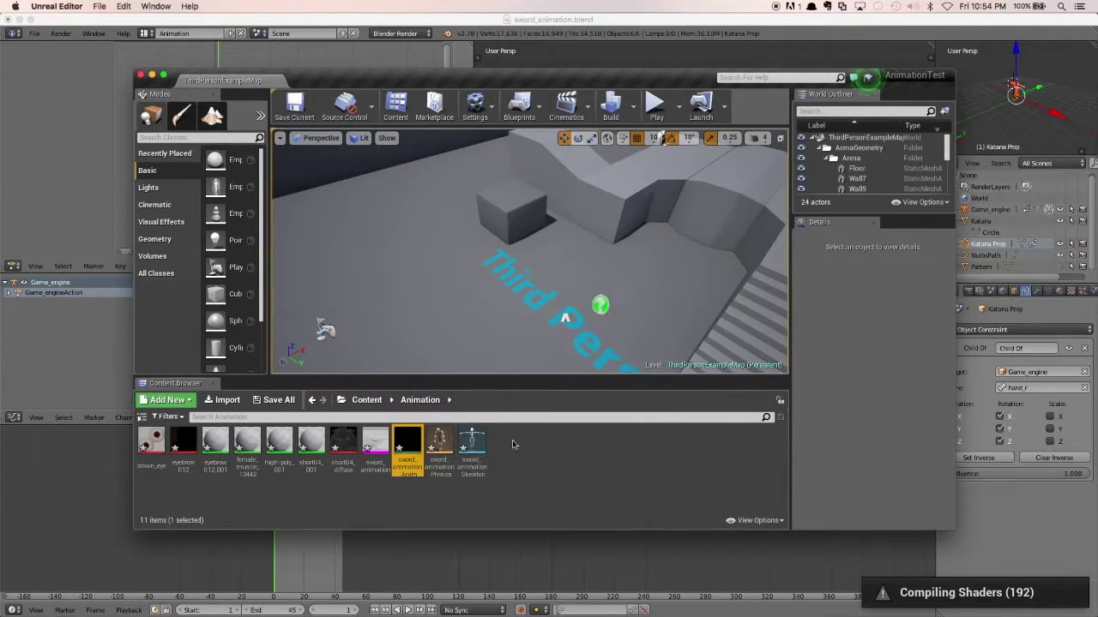
pyautogui.moveTo(412, 444)
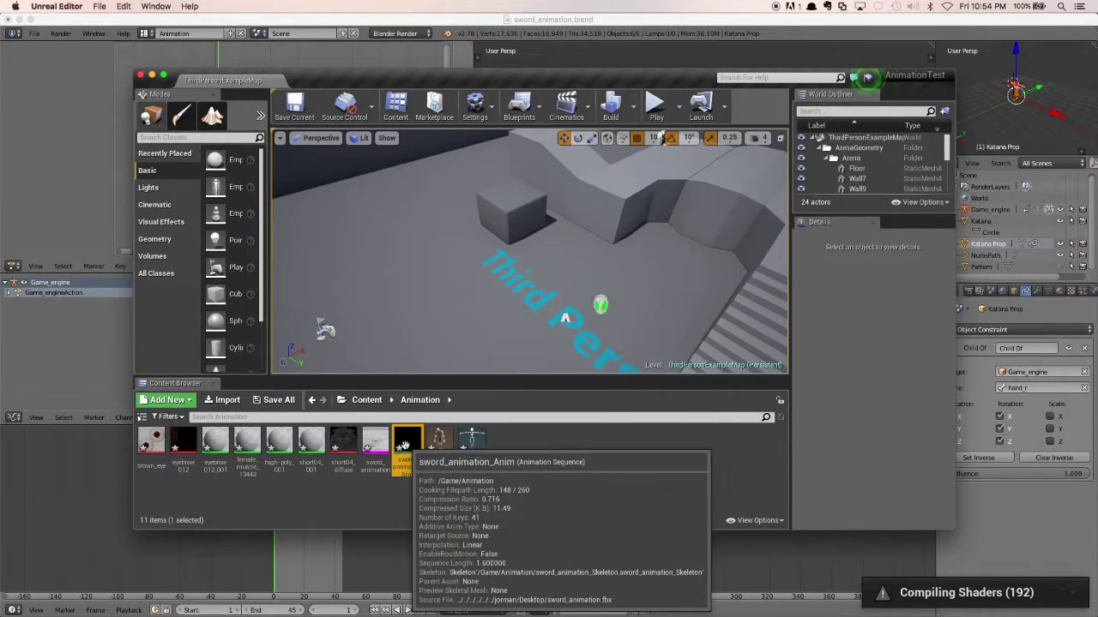
pyautogui.doubleClick(409, 445)
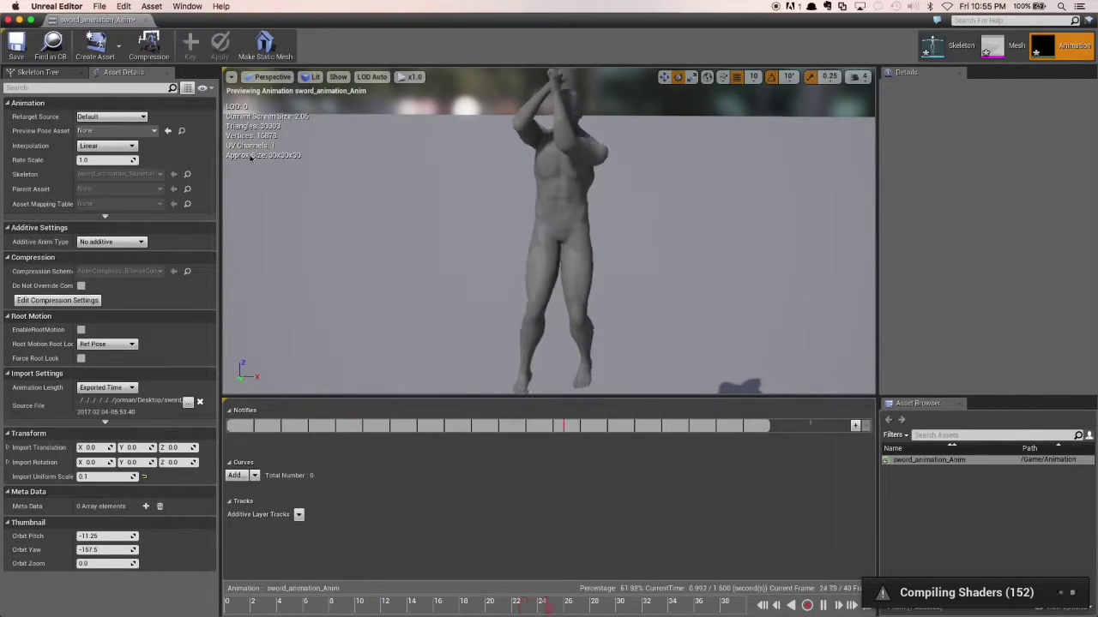
# - Select the hand_r bone in the skeleton hierarchy and pause the animation preview with the character framed
pyautogui.click(39, 72)
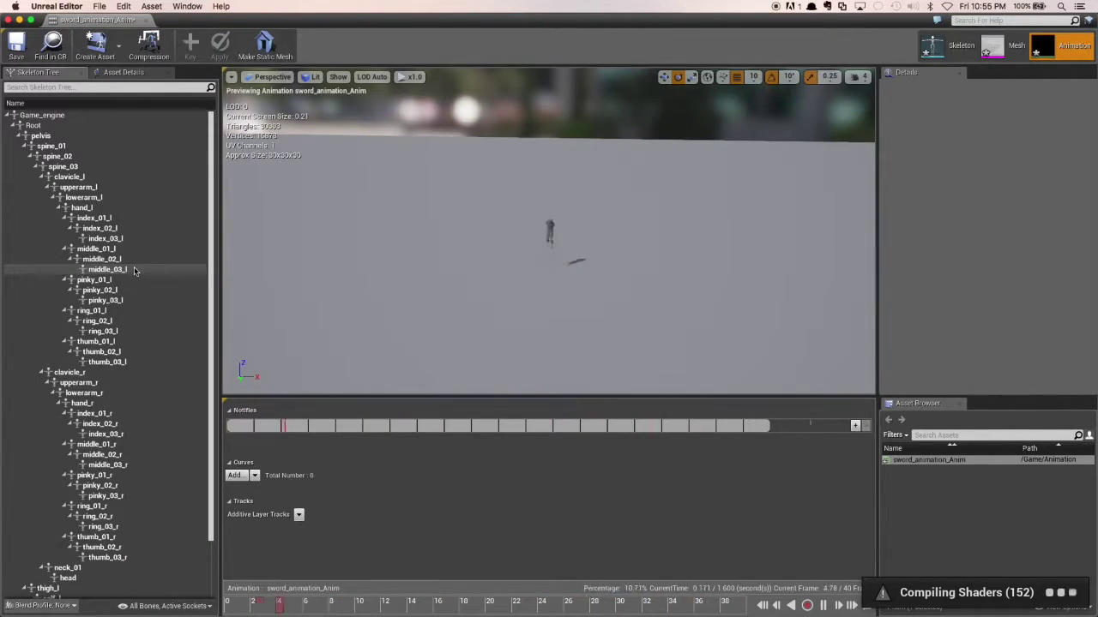
pyautogui.click(81, 403)
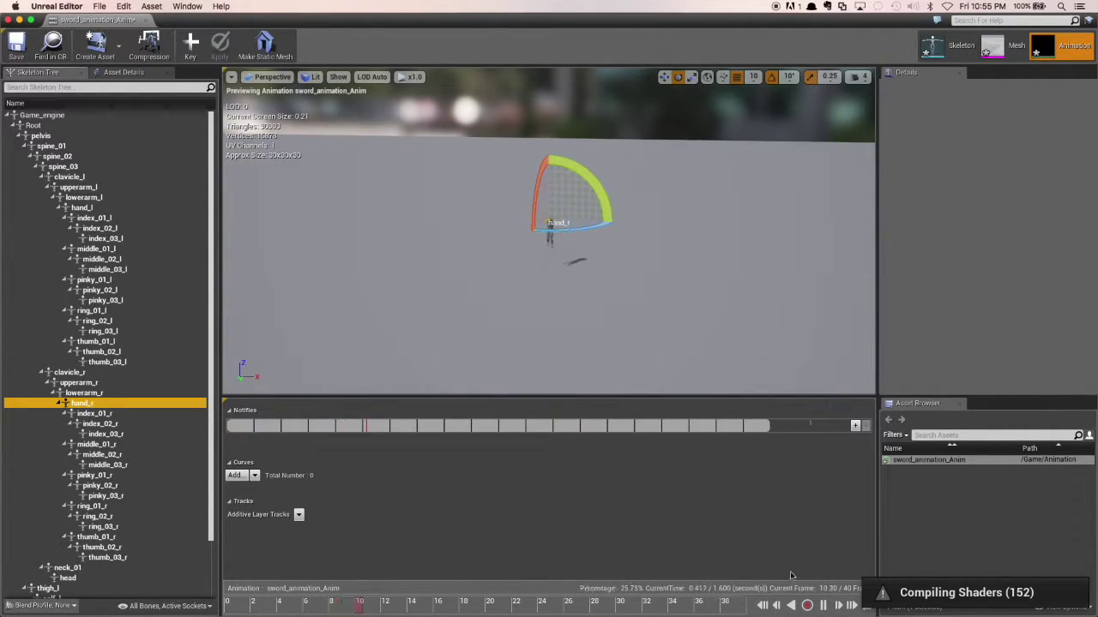
pyautogui.click(825, 605)
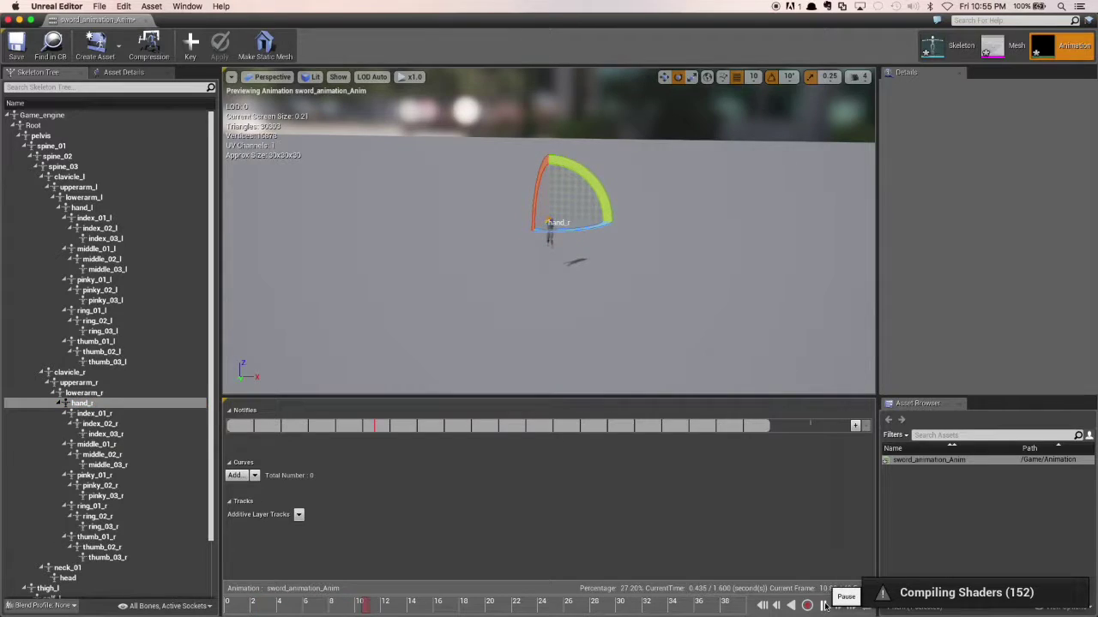
pyautogui.scroll(10, 542, 213)
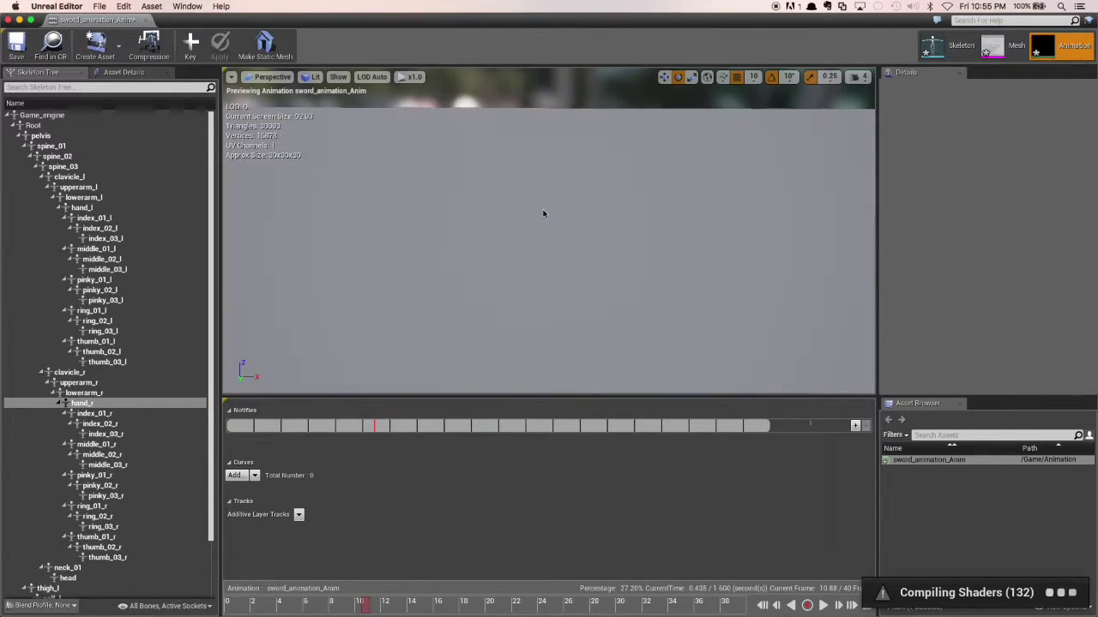
pyautogui.scroll(-6, 539, 213)
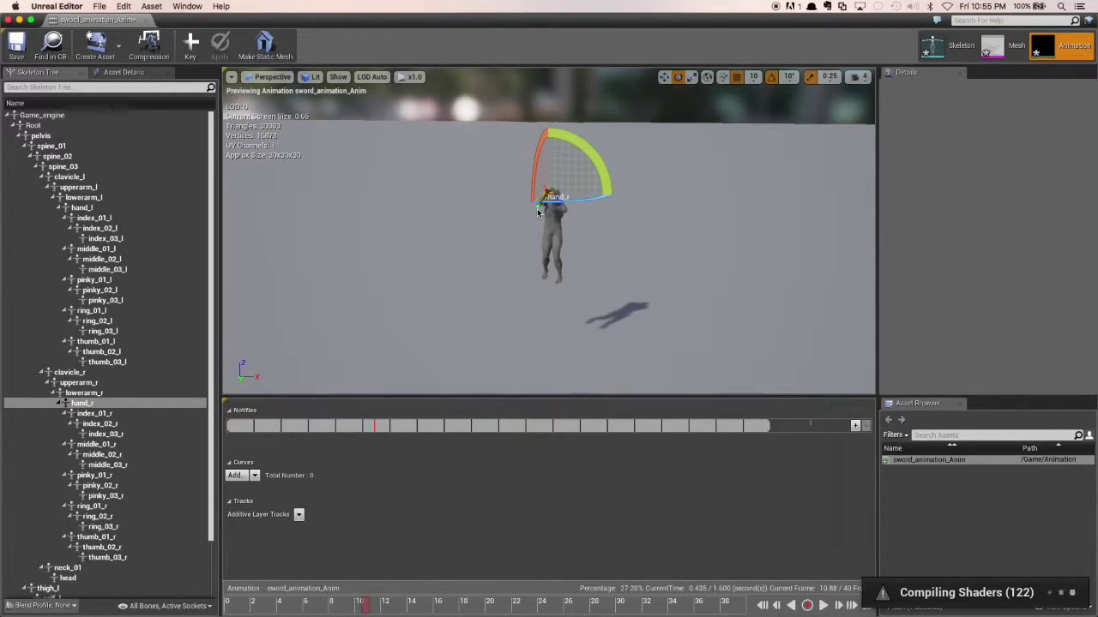
pyautogui.moveTo(541, 213); pyautogui.dragTo(511, 208, button='right')
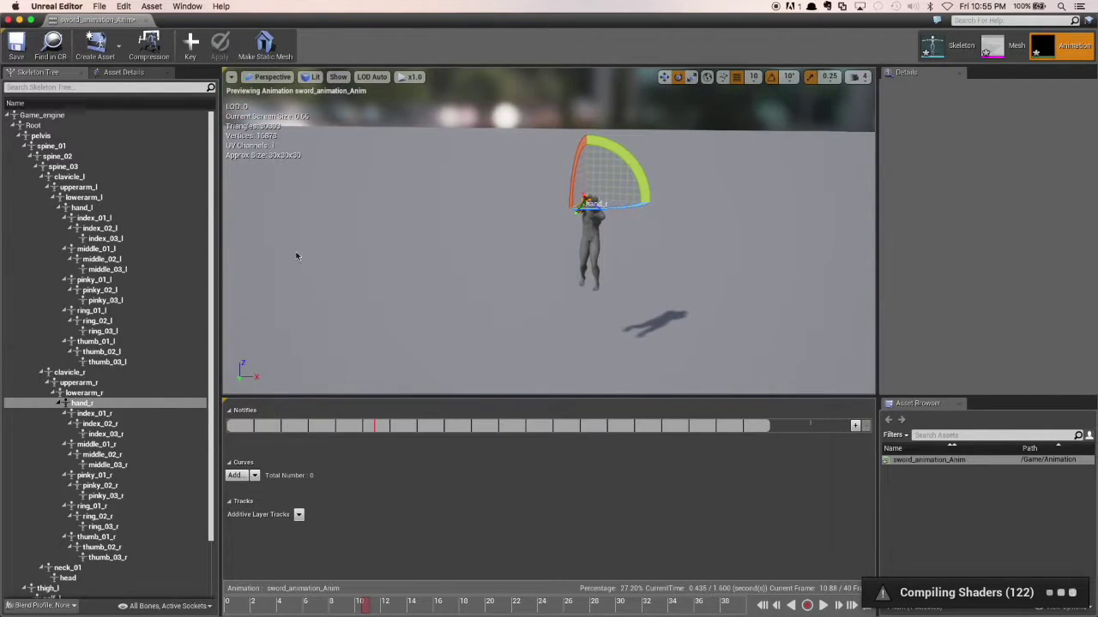
# - Add a socket named hand_rSocket to the hand_r bone and create a mesh socket from it
pyautogui.rightClick(92, 405)
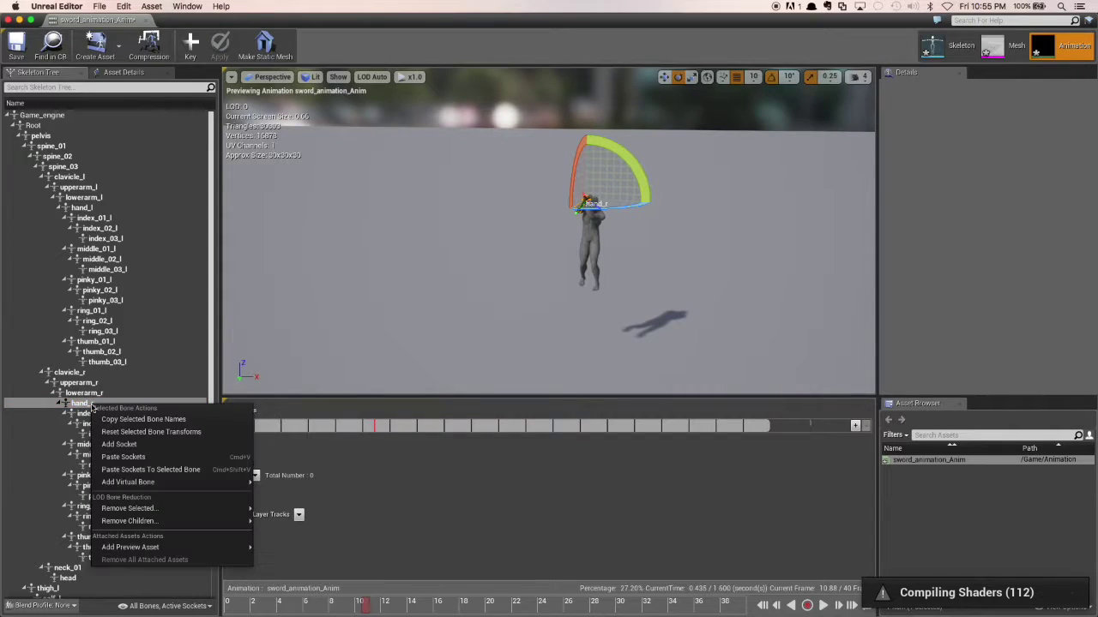
pyautogui.click(120, 444)
pyautogui.press('Return')
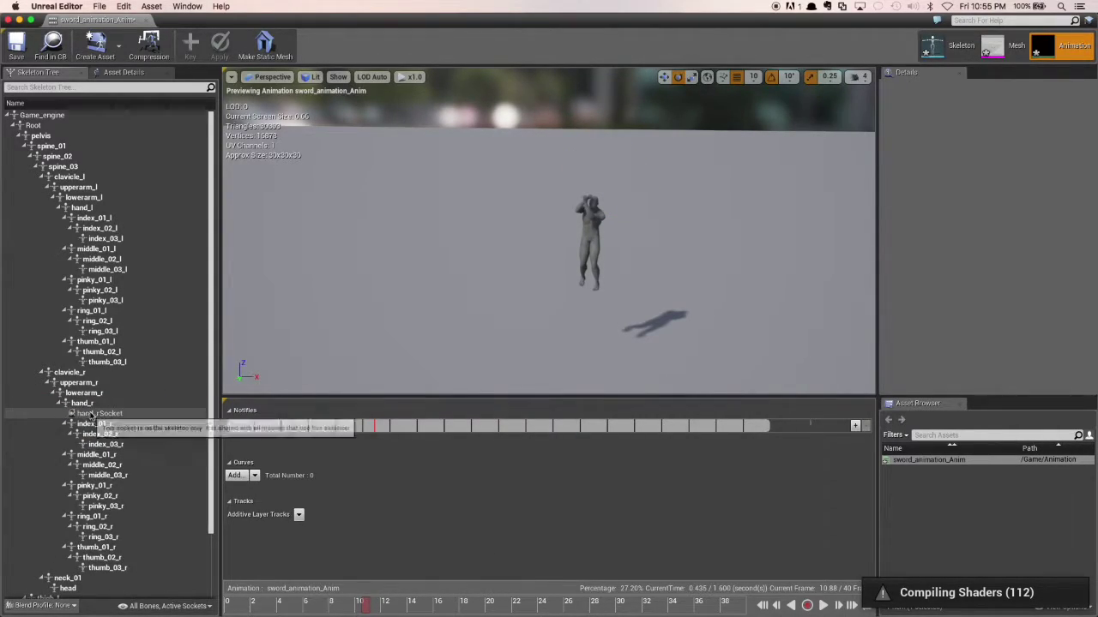
pyautogui.rightClick(90, 415)
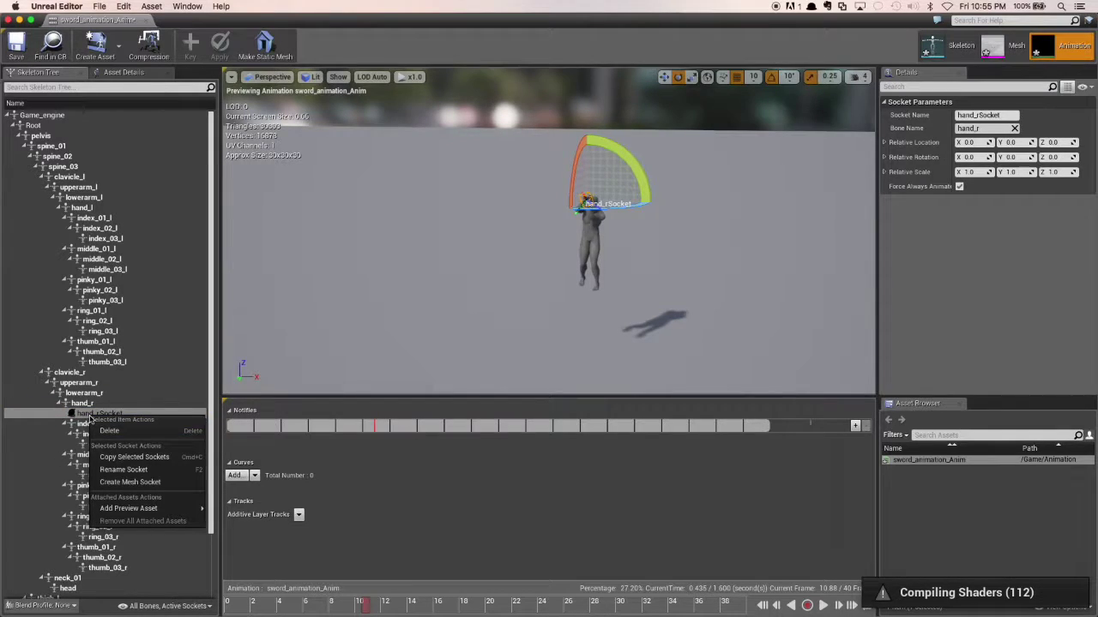
pyautogui.click(131, 482)
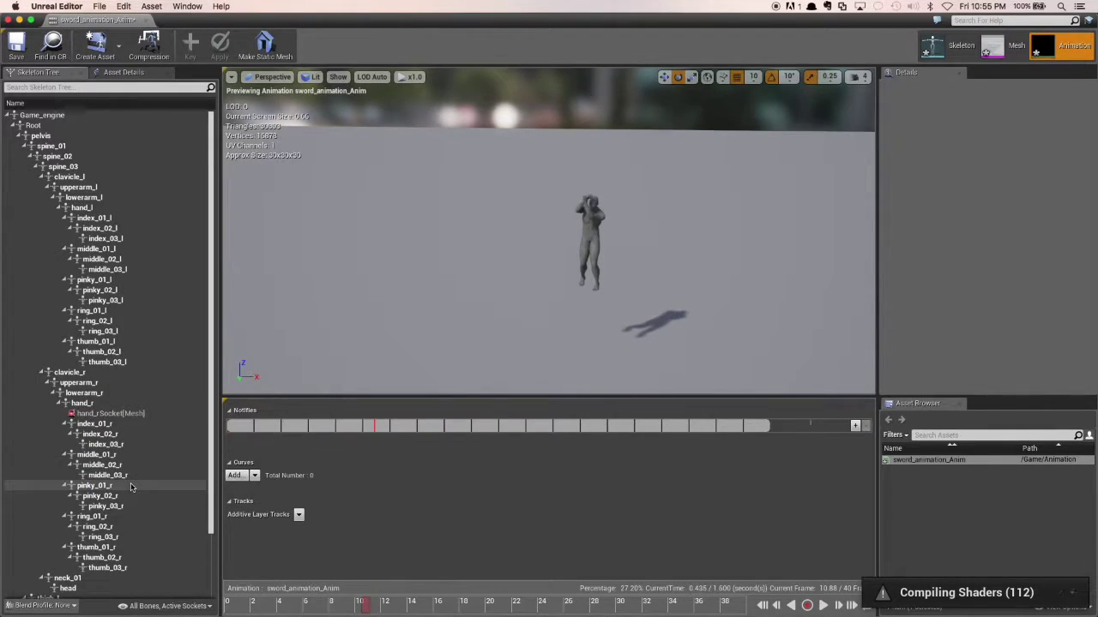
# - Look through the preview assets that can be attached to the hand_r mesh socket, and dismiss the list
pyautogui.rightClick(118, 414)
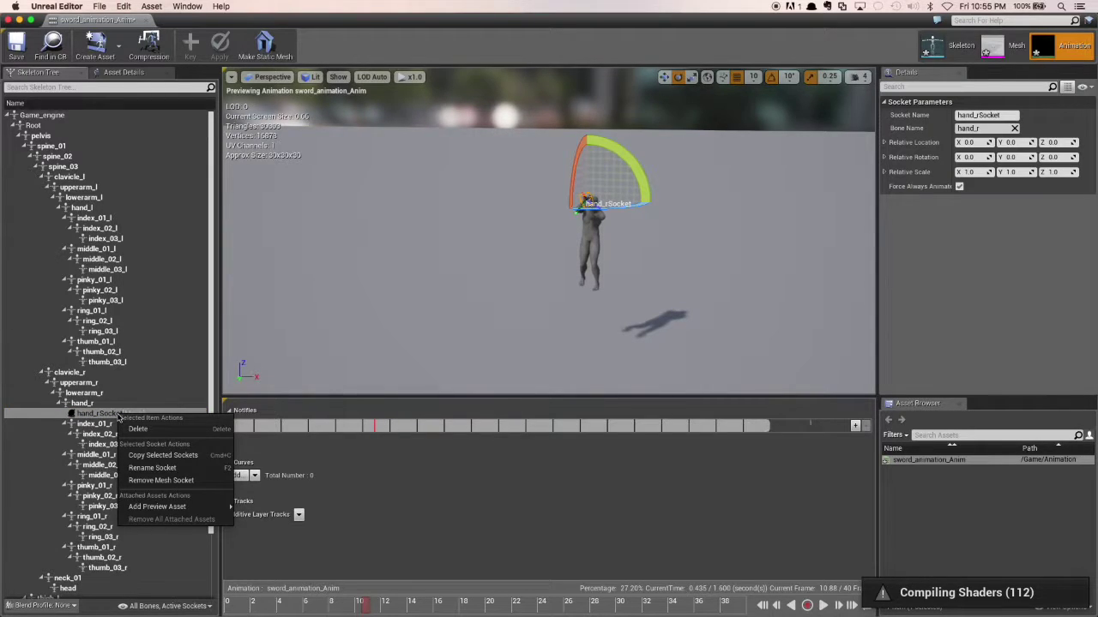
pyautogui.moveTo(154, 507)
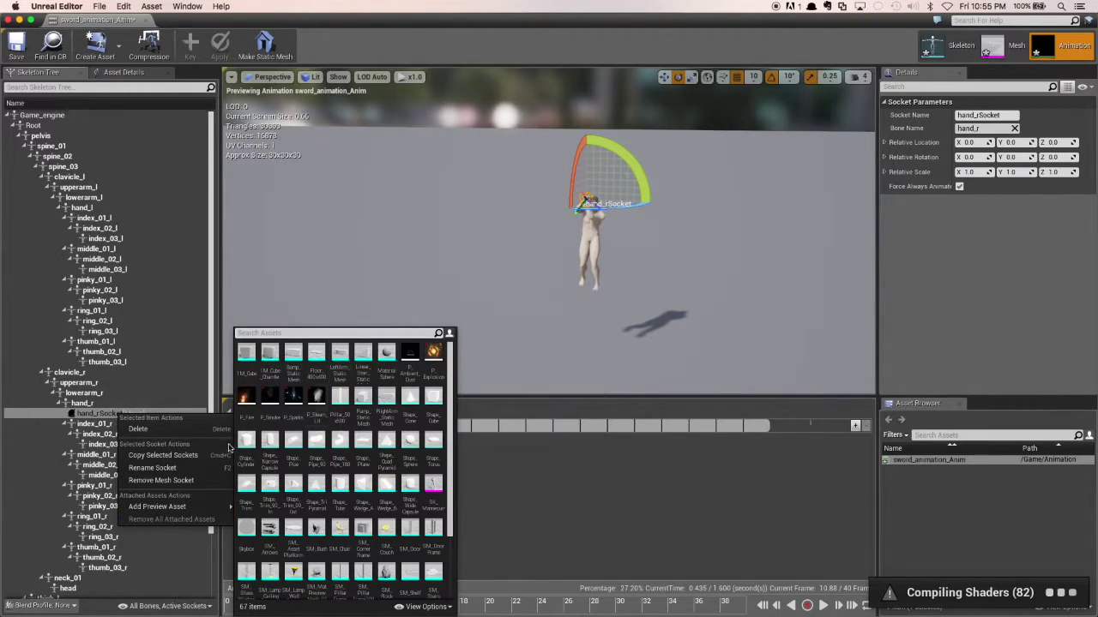
pyautogui.click(615, 518)
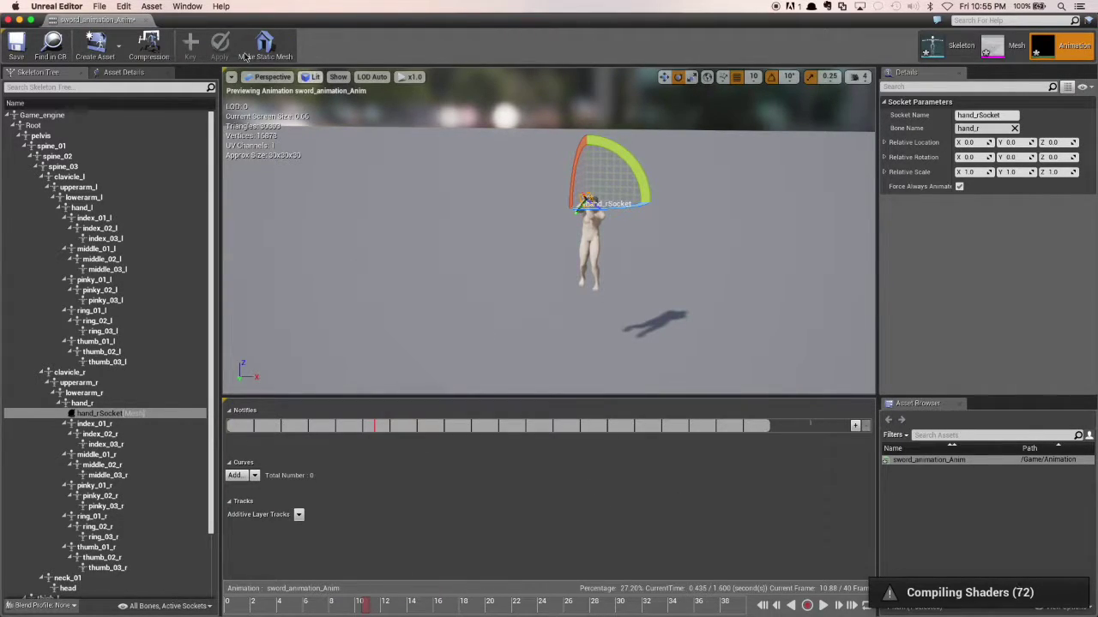
# - Save the sword_animation_Anim asset and pull the preview back from the character
pyautogui.click(16, 47)
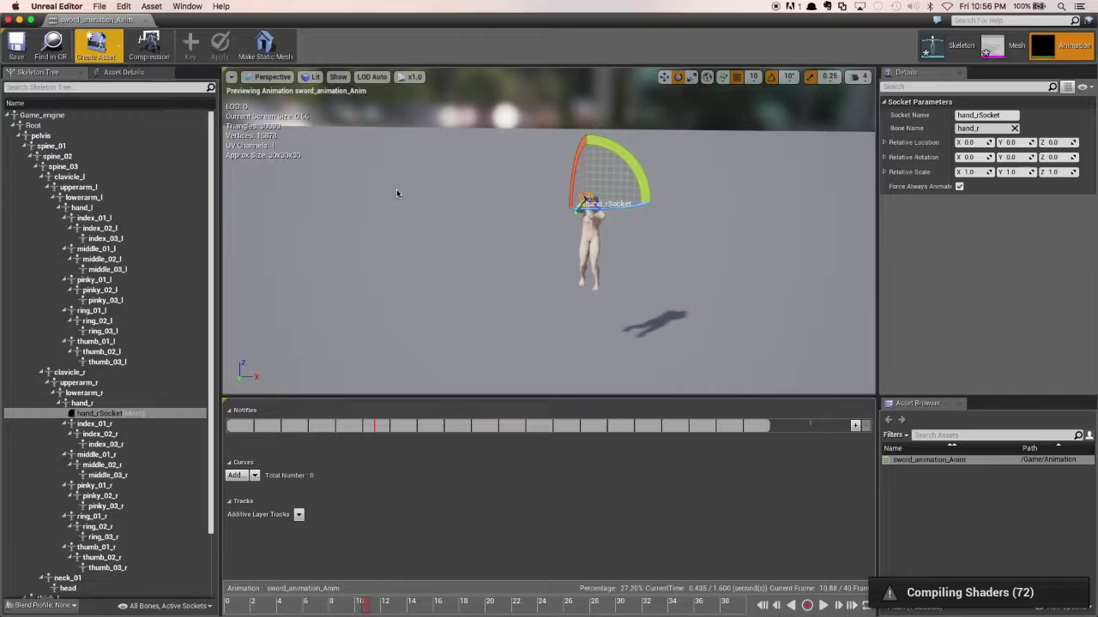
pyautogui.scroll(-3, 472, 193)
pyautogui.scroll(2, 472, 193)
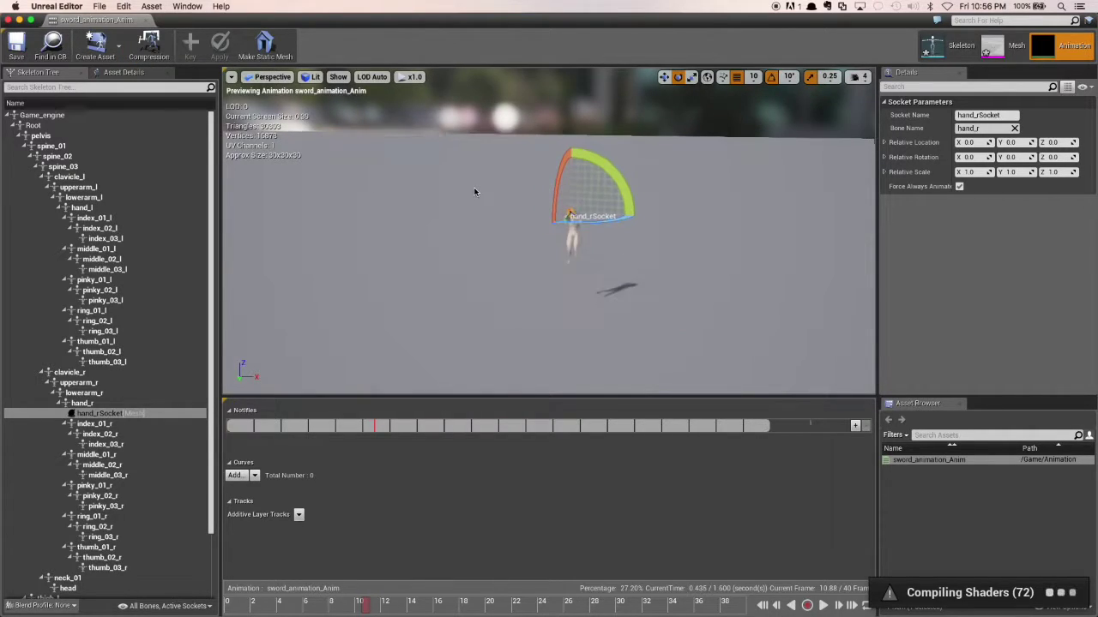
# - Close the sword_animation_Anim editor and return to the project's Animation folder
pyautogui.scroll(5, 529, 213)
pyautogui.scroll(-5, 529, 214)
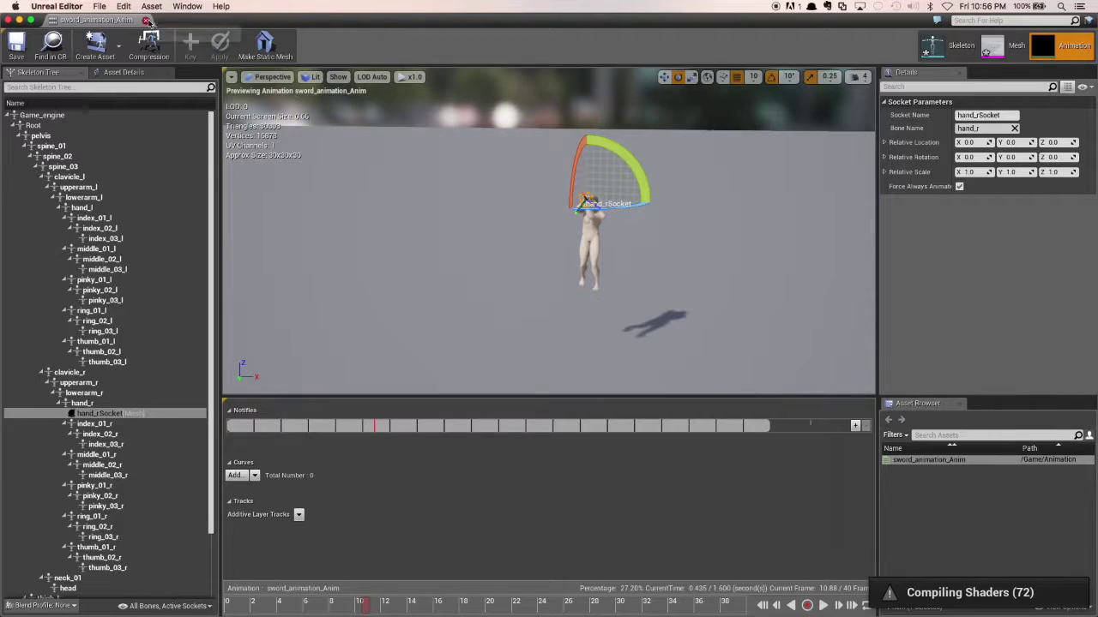
pyautogui.click(147, 20)
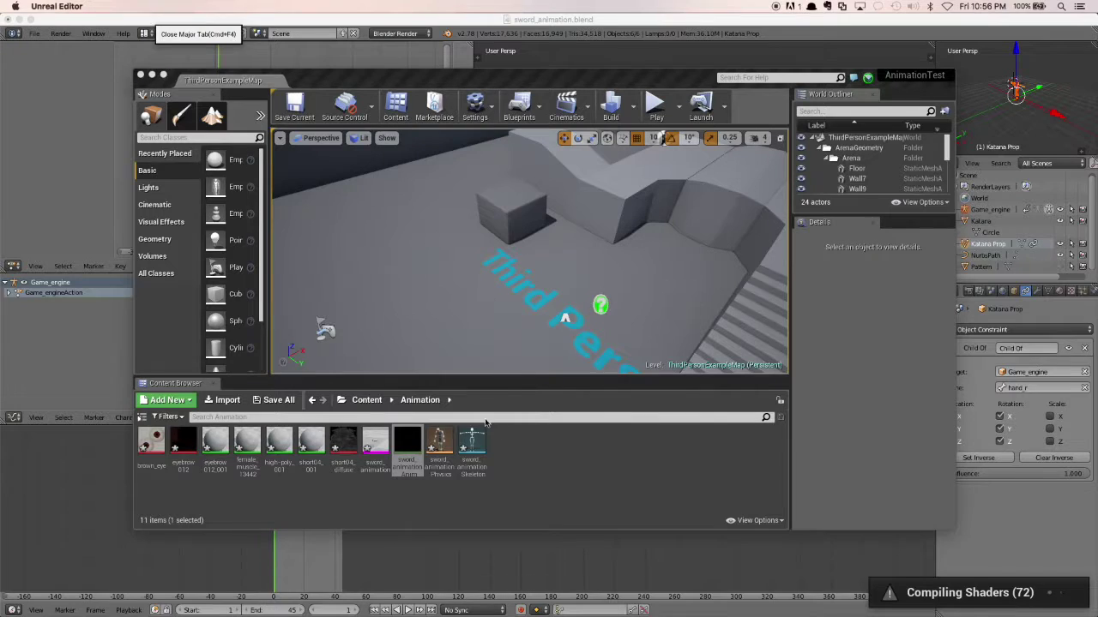
pyautogui.rightClick(535, 454)
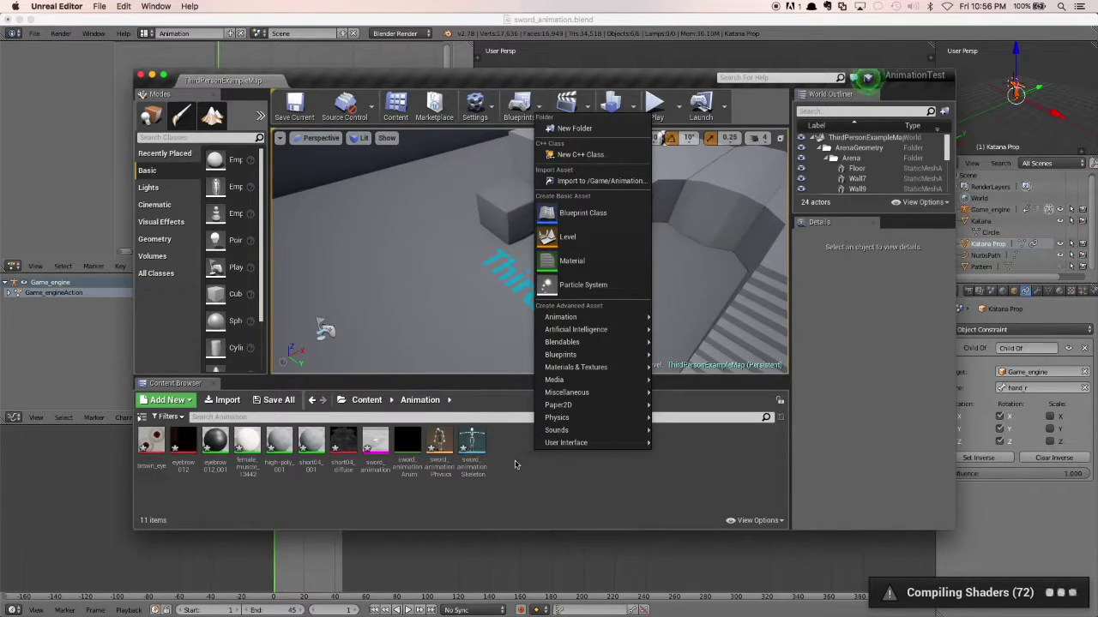
pyautogui.click(519, 464)
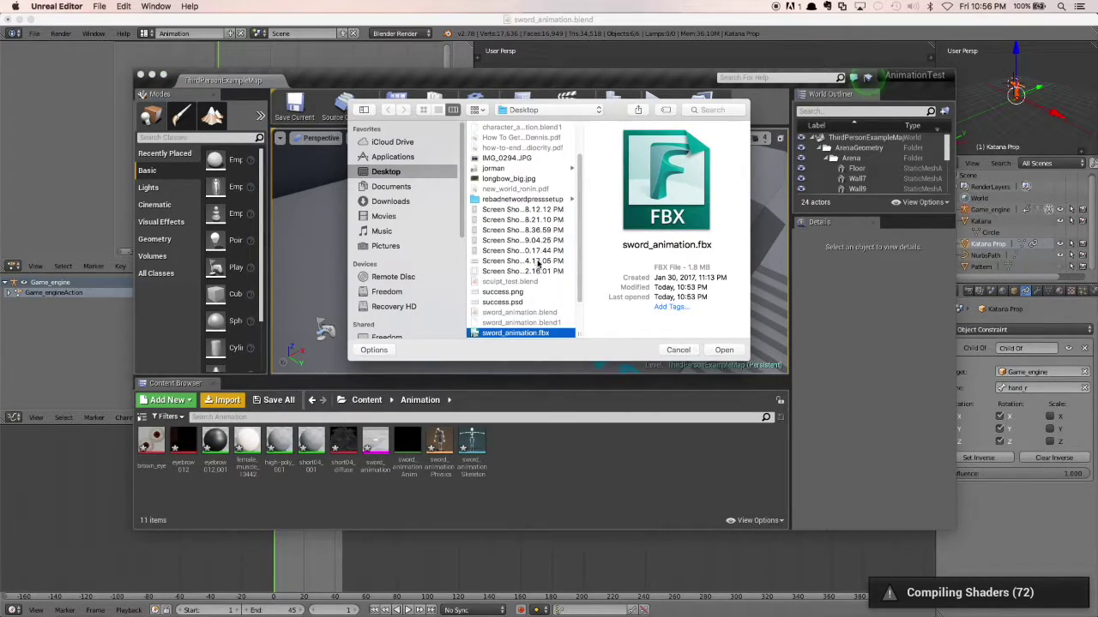
# - Choose katana.fbx from the ronin animation folder inside the rebadnetwordpresssetup projects as the file to import
pyautogui.scroll(-1, 538, 264)
pyautogui.scroll(-3, 546, 265)
pyautogui.scroll(8, 546, 266)
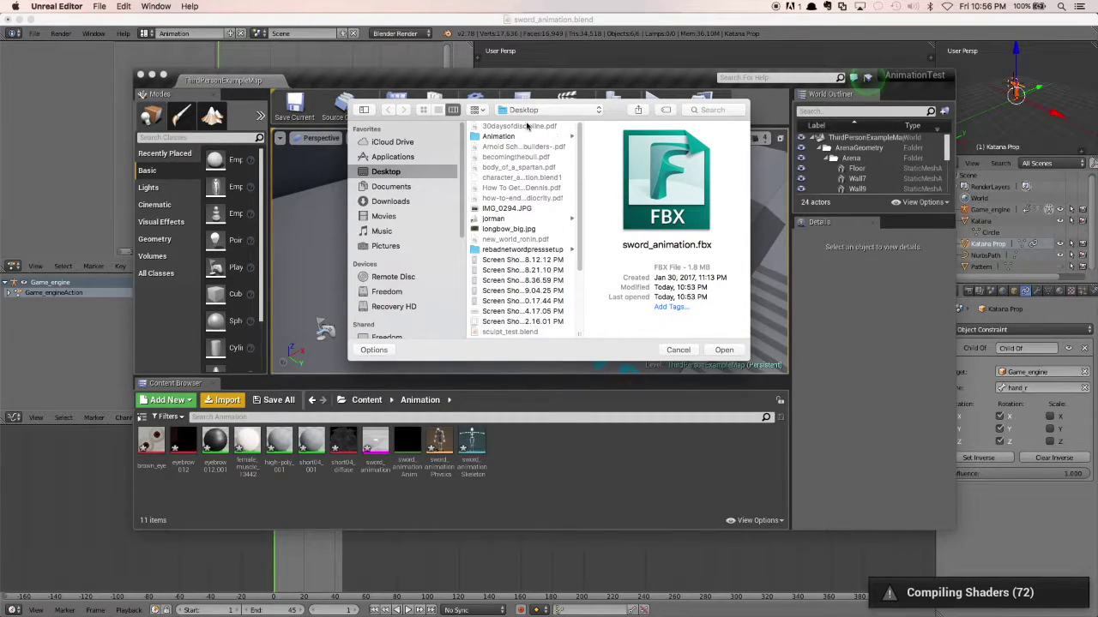
pyautogui.click(513, 136)
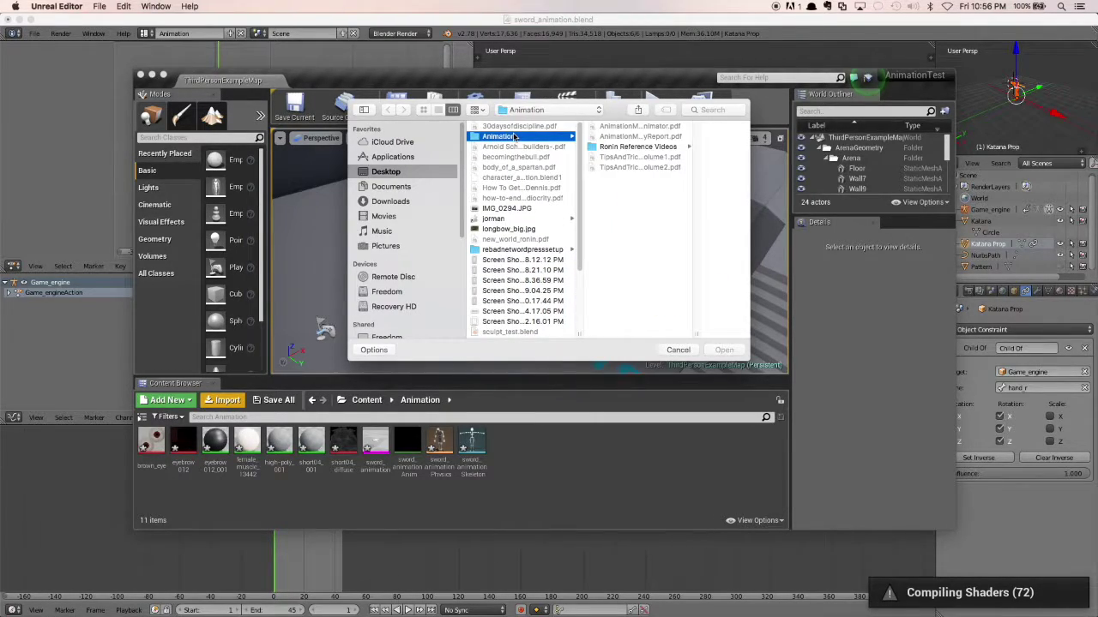
pyautogui.click(515, 251)
pyautogui.click(621, 168)
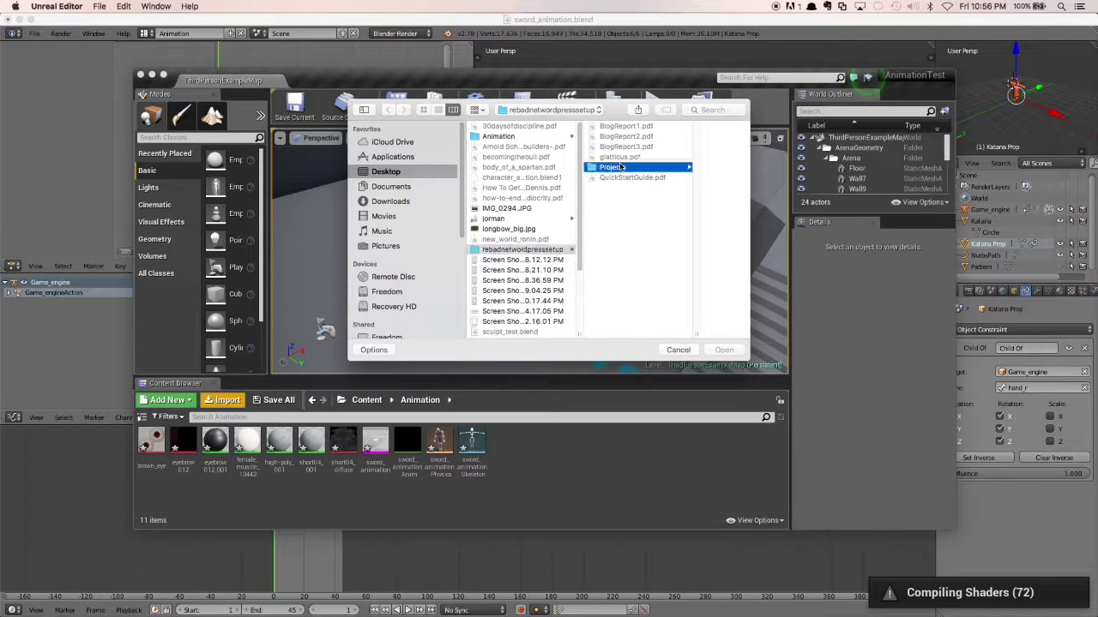
pyautogui.click(661, 136)
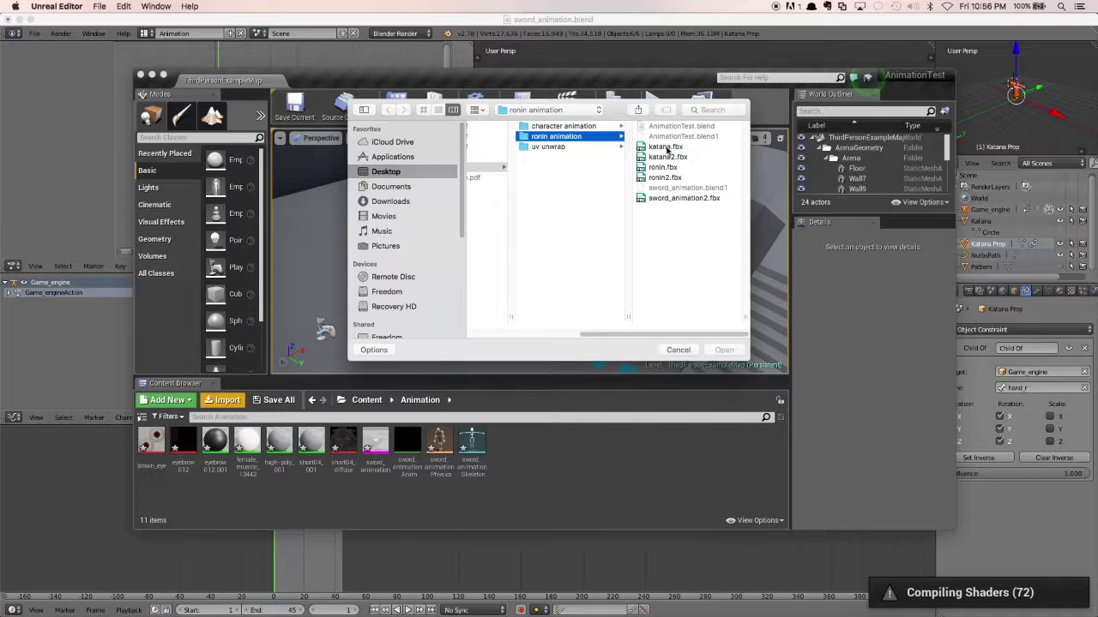
pyautogui.click(666, 148)
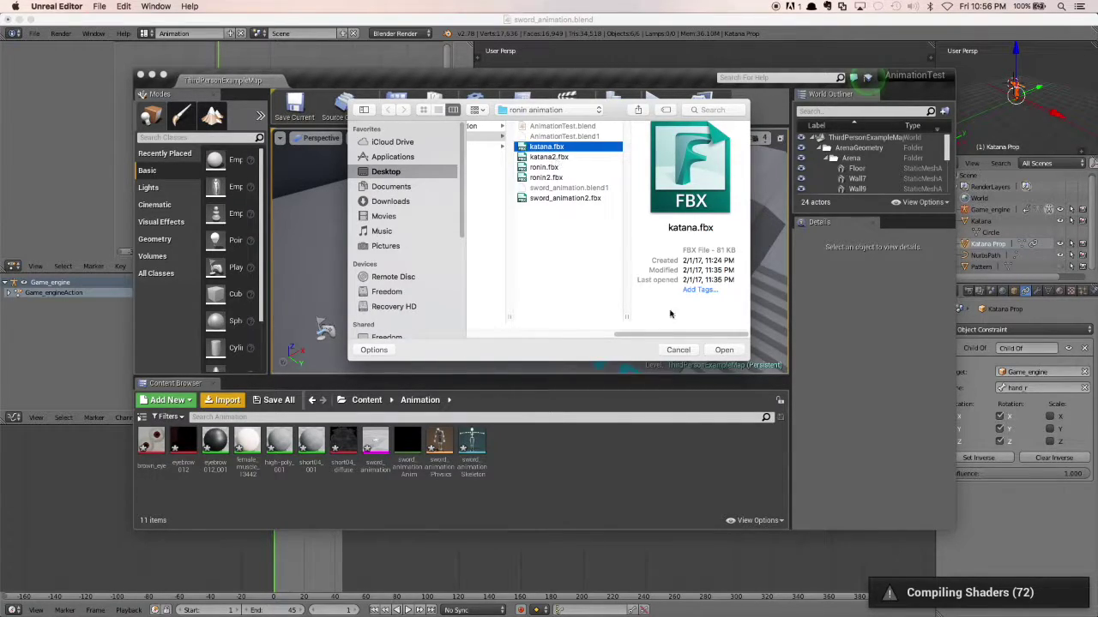
pyautogui.click(723, 351)
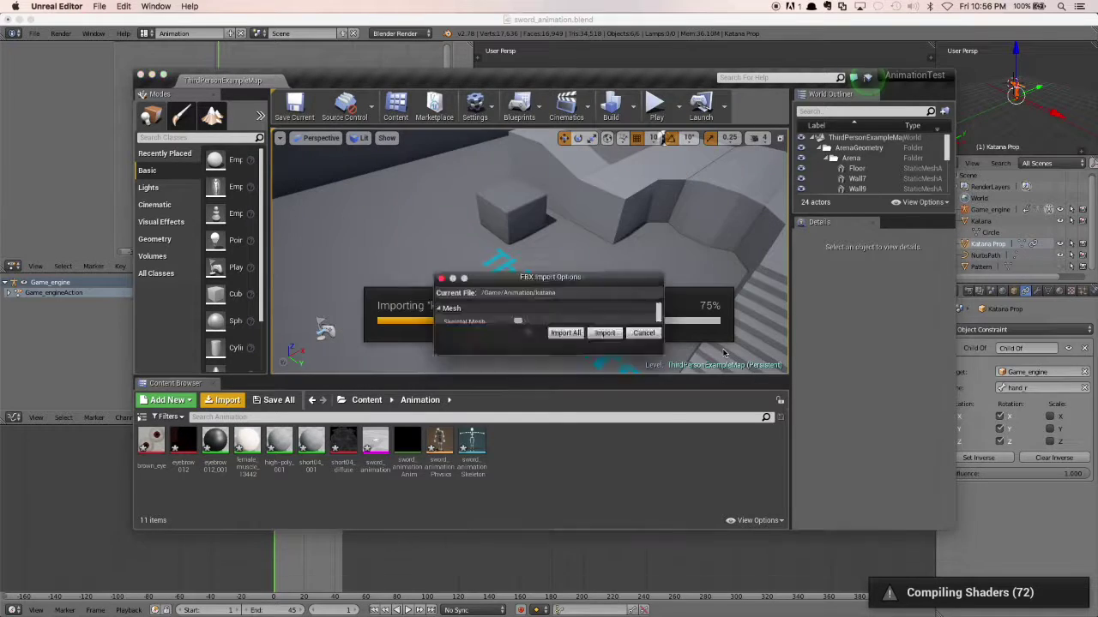
# - Import the katana mesh with an adjusted import uniform scale, and clear and close the FBX import log
pyautogui.moveTo(575, 284); pyautogui.dragTo(468, 158)
pyautogui.click(419, 491)
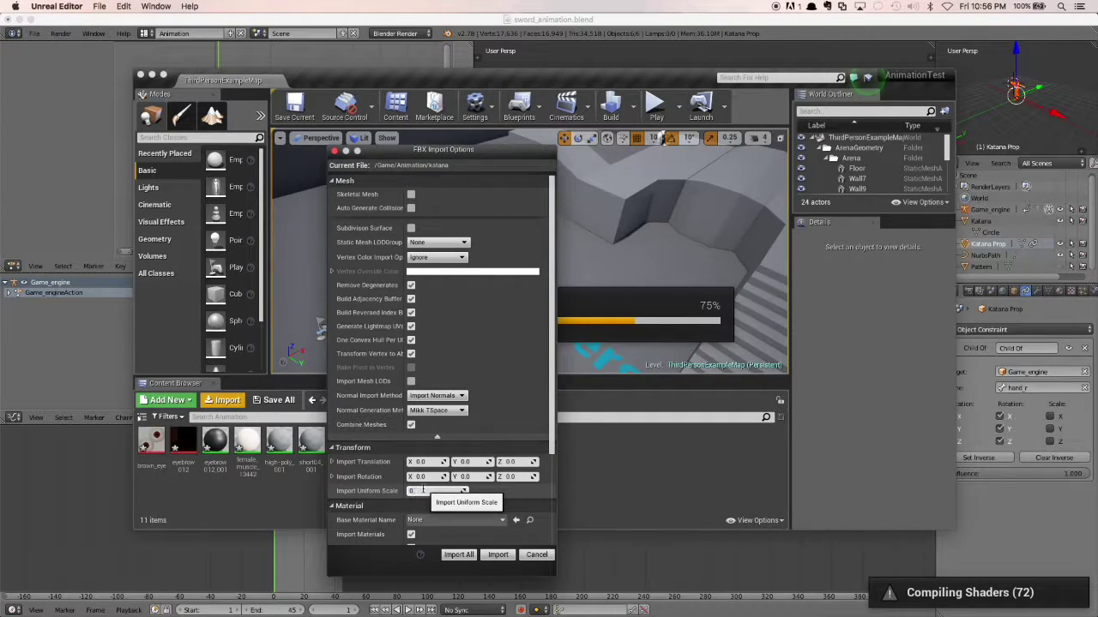
pyautogui.click(497, 555)
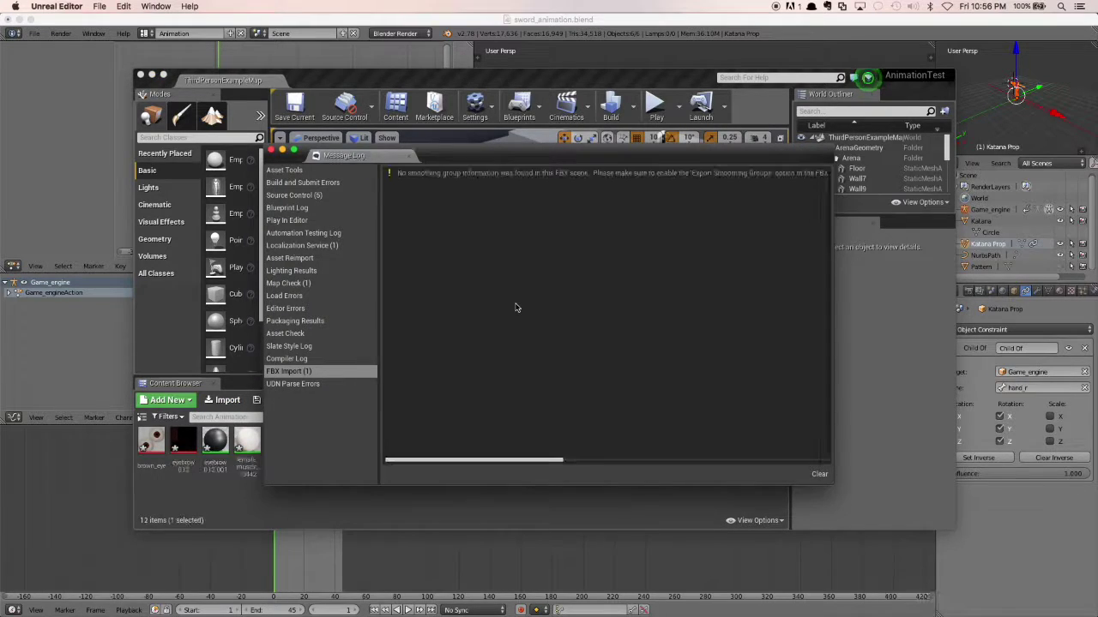
pyautogui.click(818, 473)
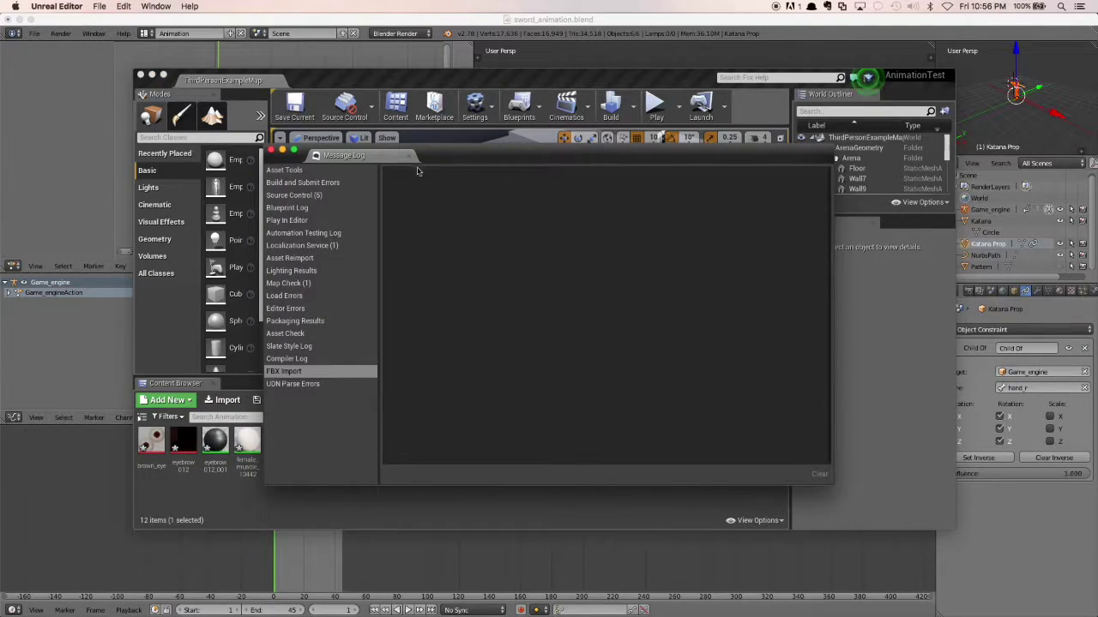
pyautogui.click(412, 158)
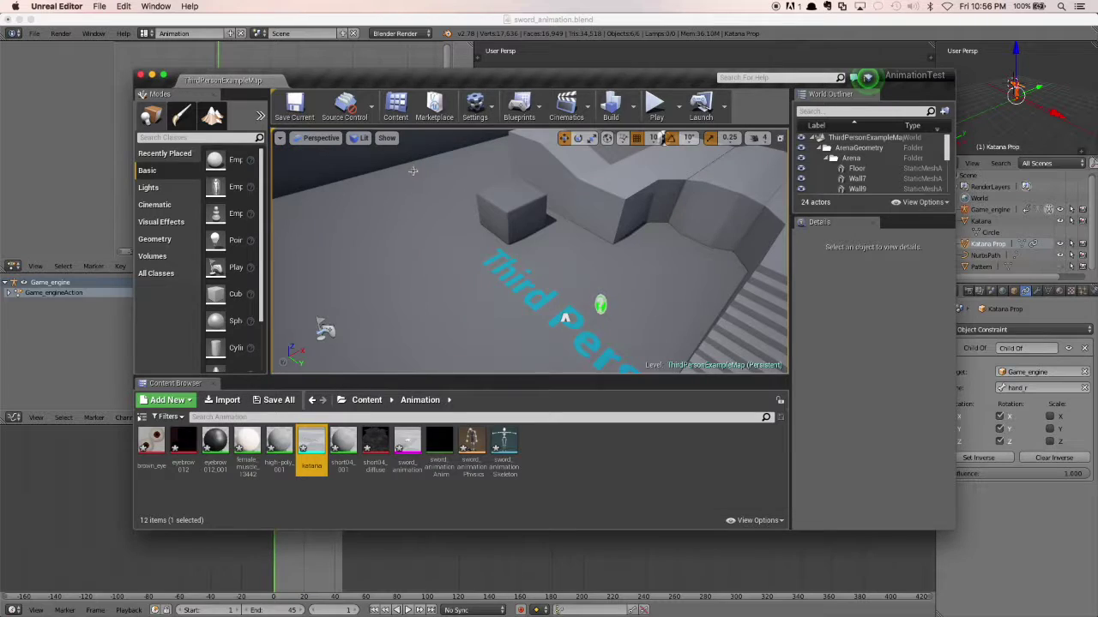
# - Save all unsaved levels and assets in the project
pyautogui.click(389, 500)
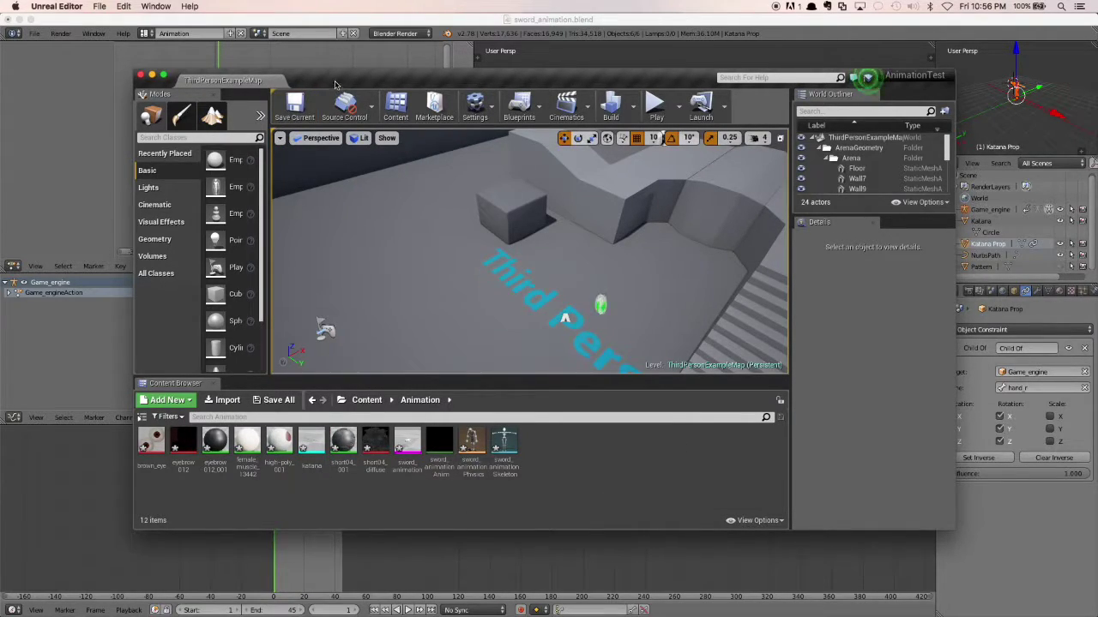
pyautogui.moveTo(335, 81); pyautogui.dragTo(358, 64)
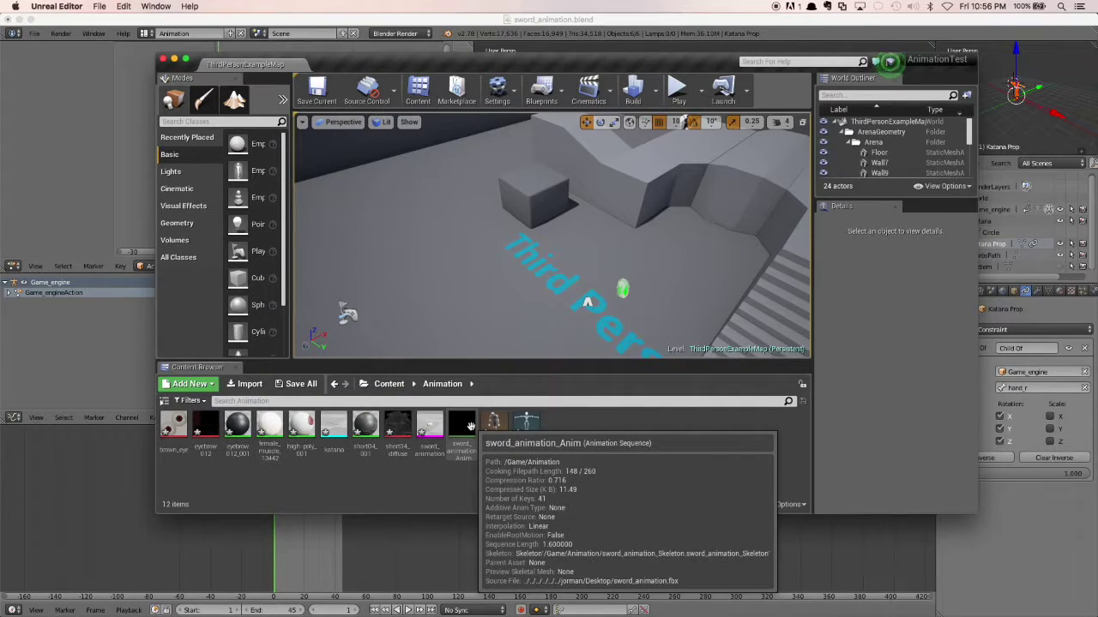
pyautogui.click(99, 6)
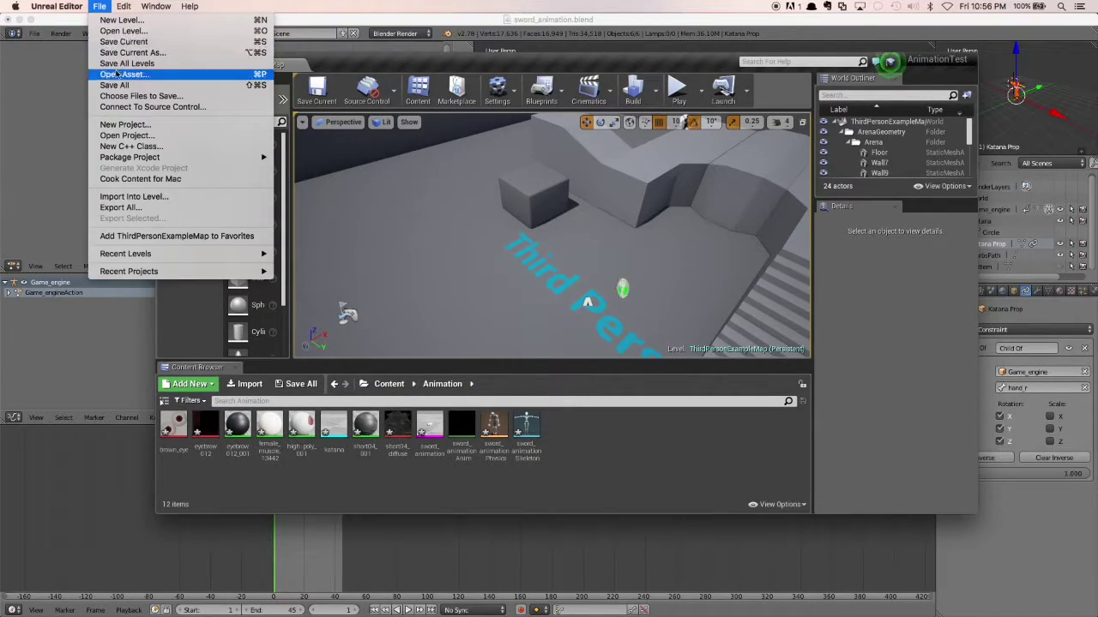
pyautogui.click(120, 85)
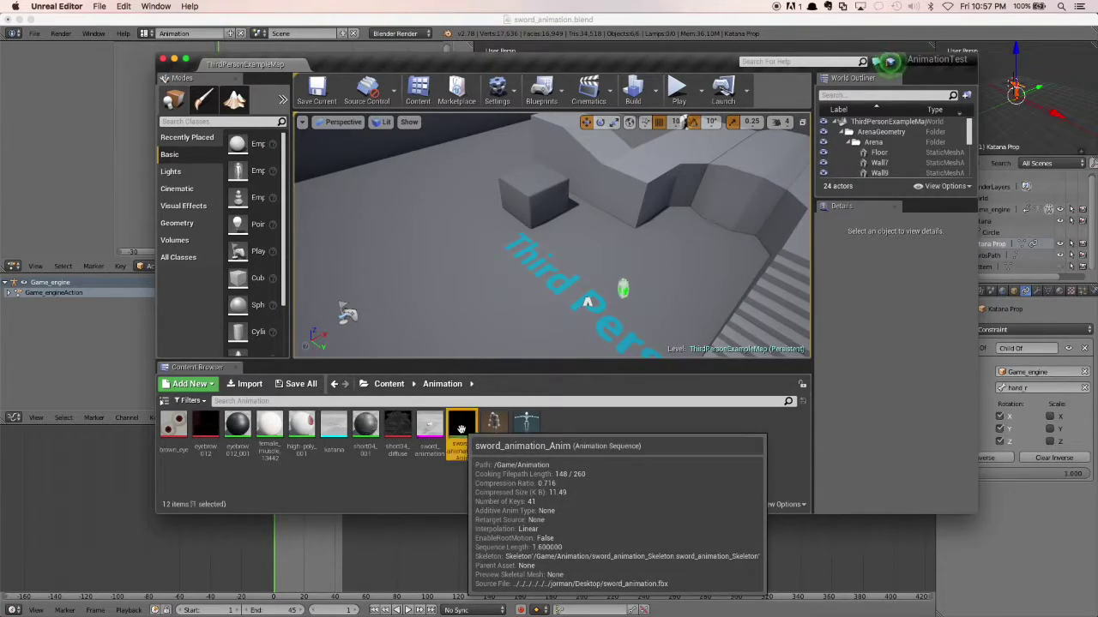
# - Reopen the sword_animation_Anim asset and pause its preview with hand_rSocket selected
pyautogui.doubleClick(461, 426)
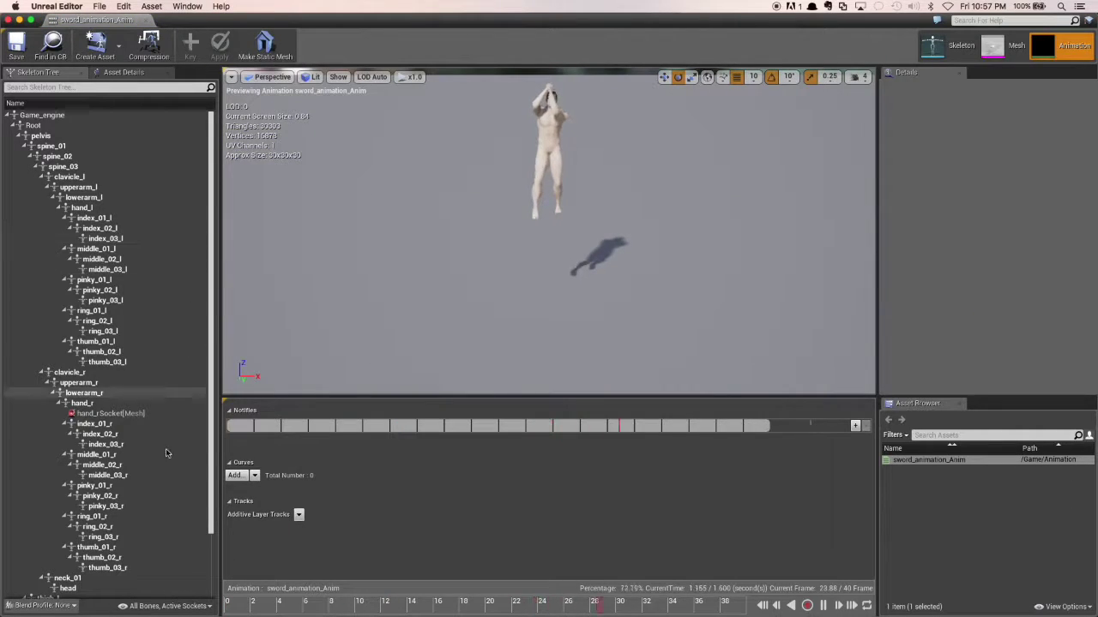
pyautogui.click(127, 415)
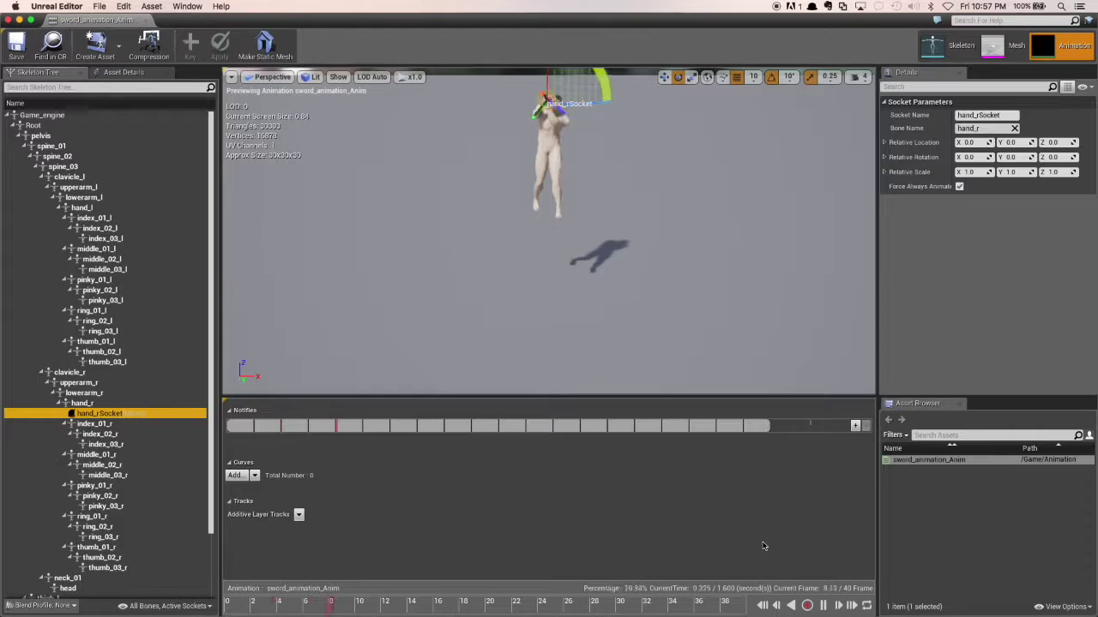
pyautogui.click(824, 608)
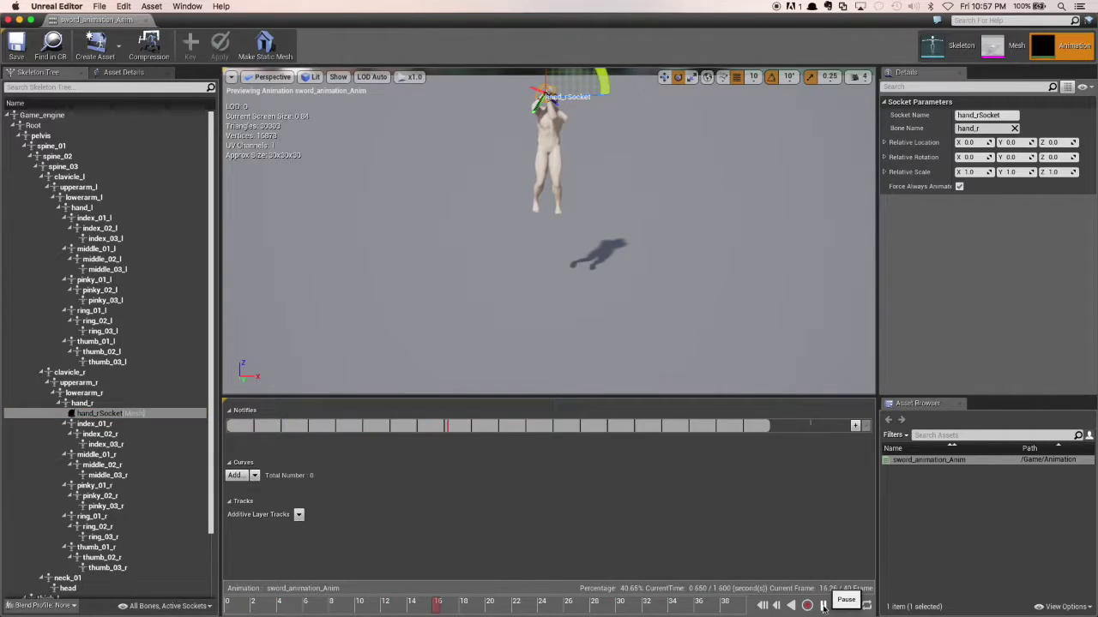
# - Attach the katana to hand_rSocket as a preview asset
pyautogui.rightClick(109, 415)
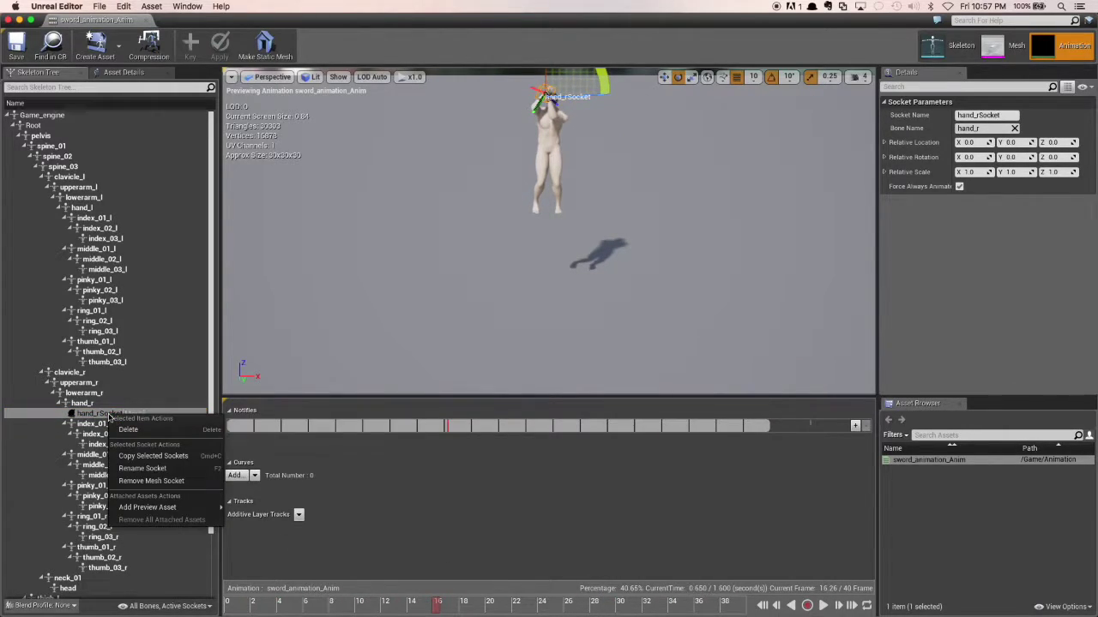
pyautogui.moveTo(173, 510)
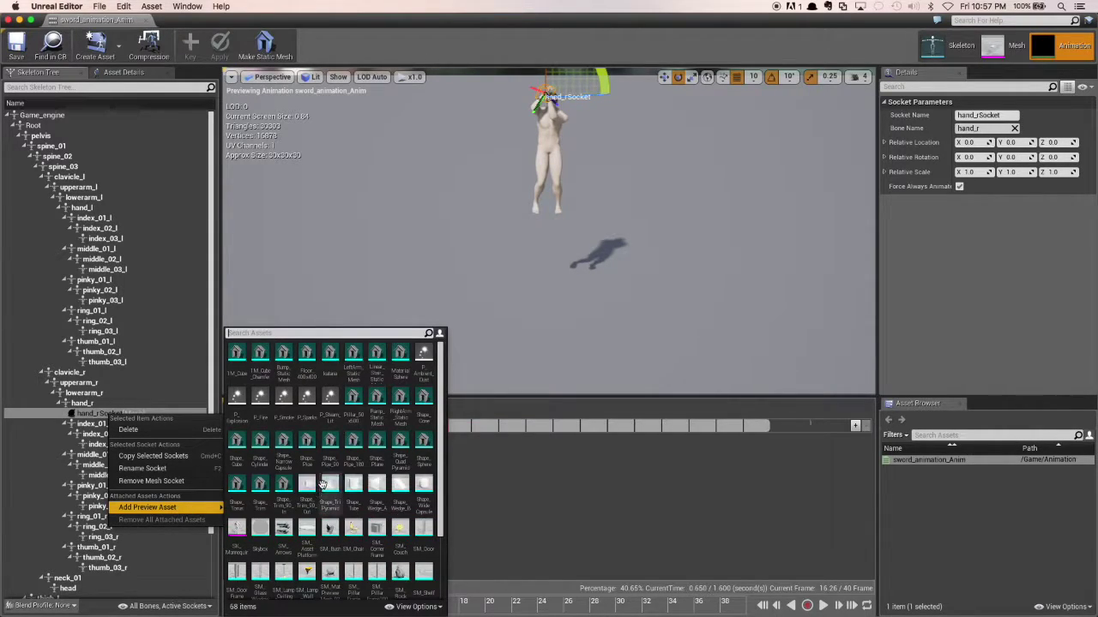
pyautogui.click(330, 355)
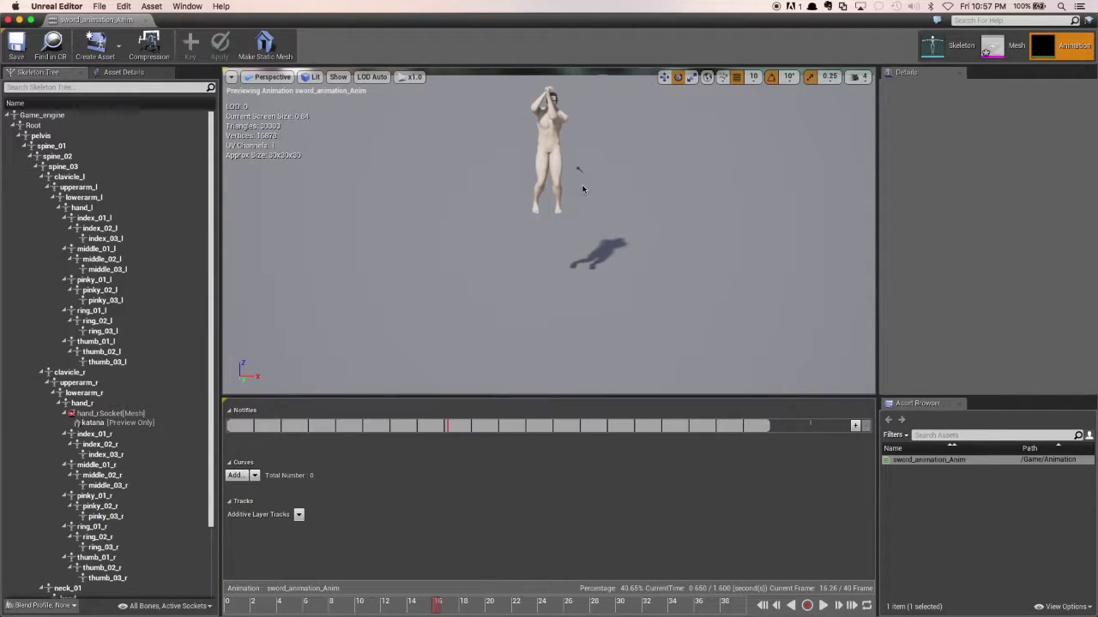
# - Move hand_rSocket straight up to a relative location of about X 2.3, Y -8.3, Z -5.6, raising the katana toward the hands
pyautogui.moveTo(548, 231); pyautogui.dragTo(563, 209, button='right')
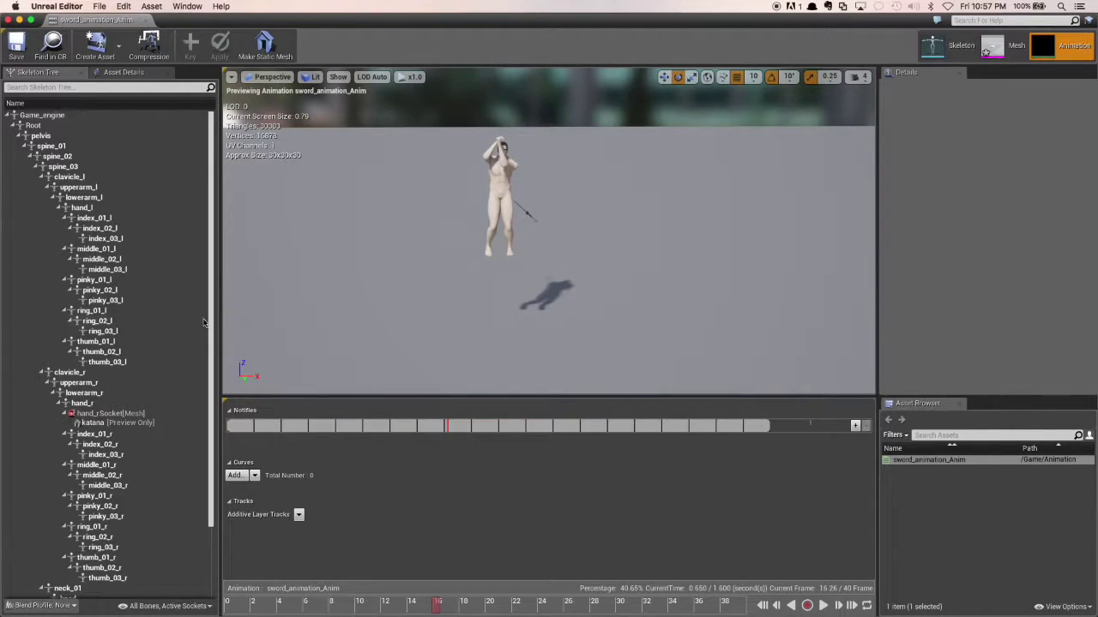
pyautogui.click(131, 414)
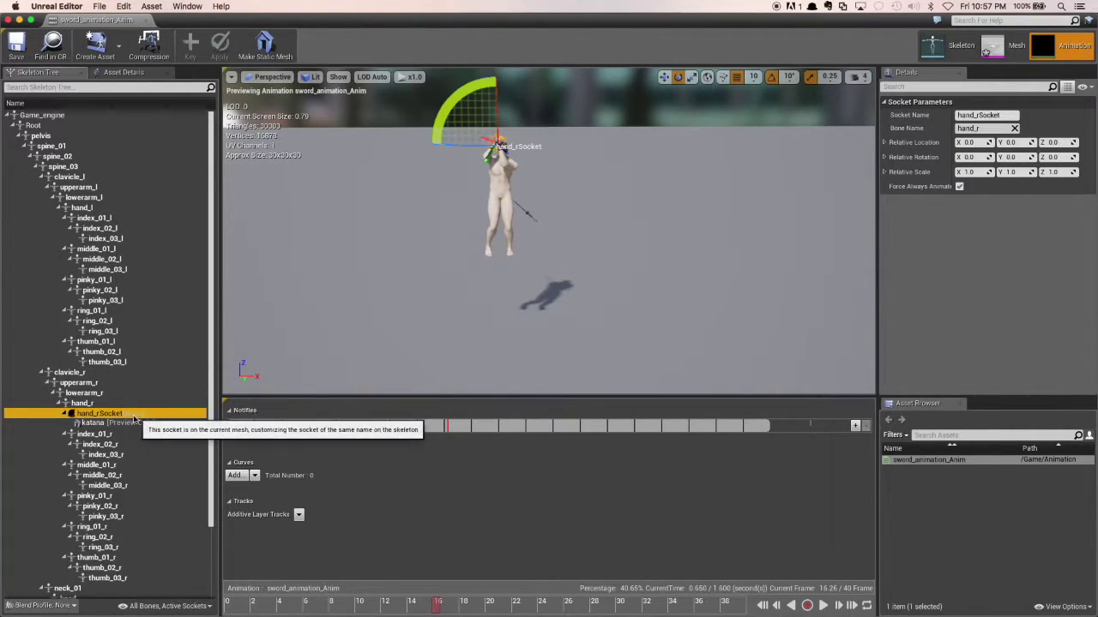
pyautogui.click(102, 423)
pyautogui.click(113, 417)
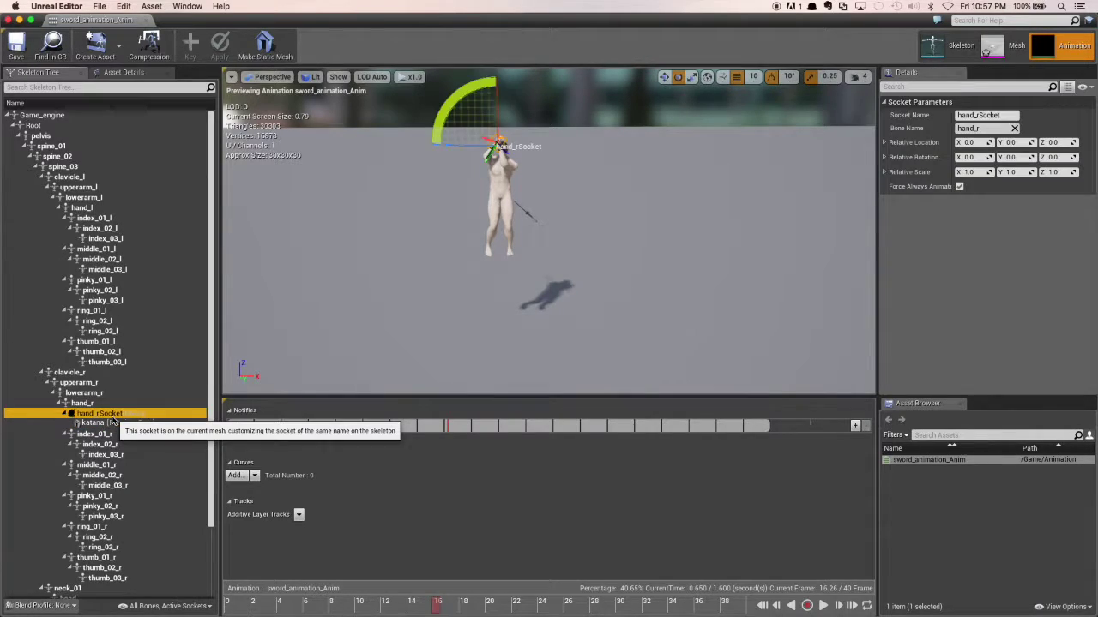
pyautogui.click(663, 77)
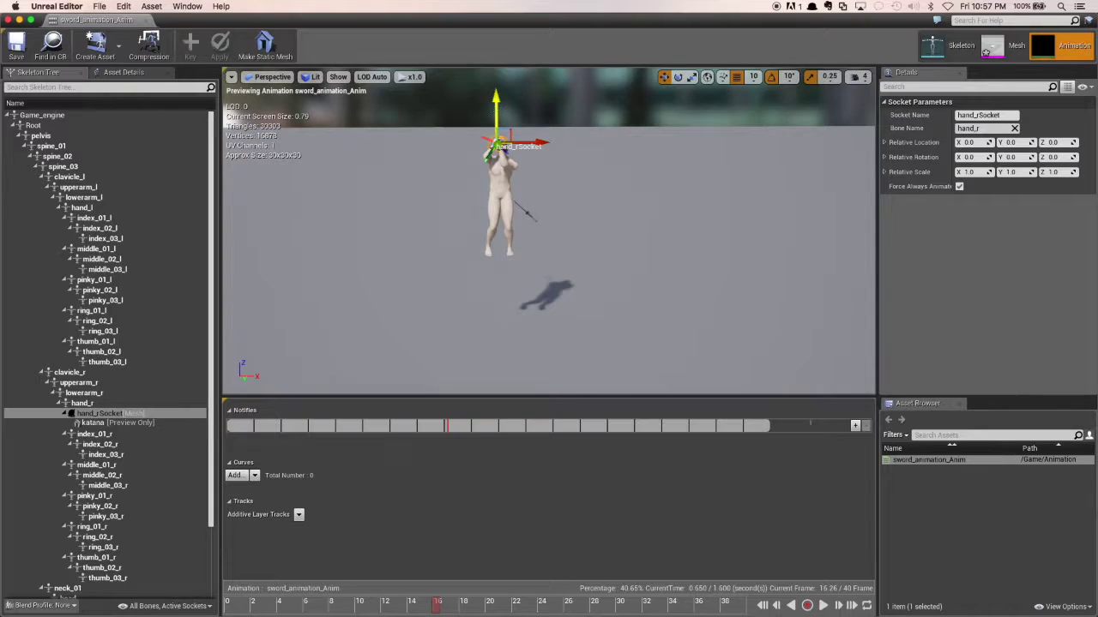
pyautogui.moveTo(495, 110); pyautogui.dragTo(496, 89)
pyautogui.moveTo(526, 198); pyautogui.dragTo(527, 161)
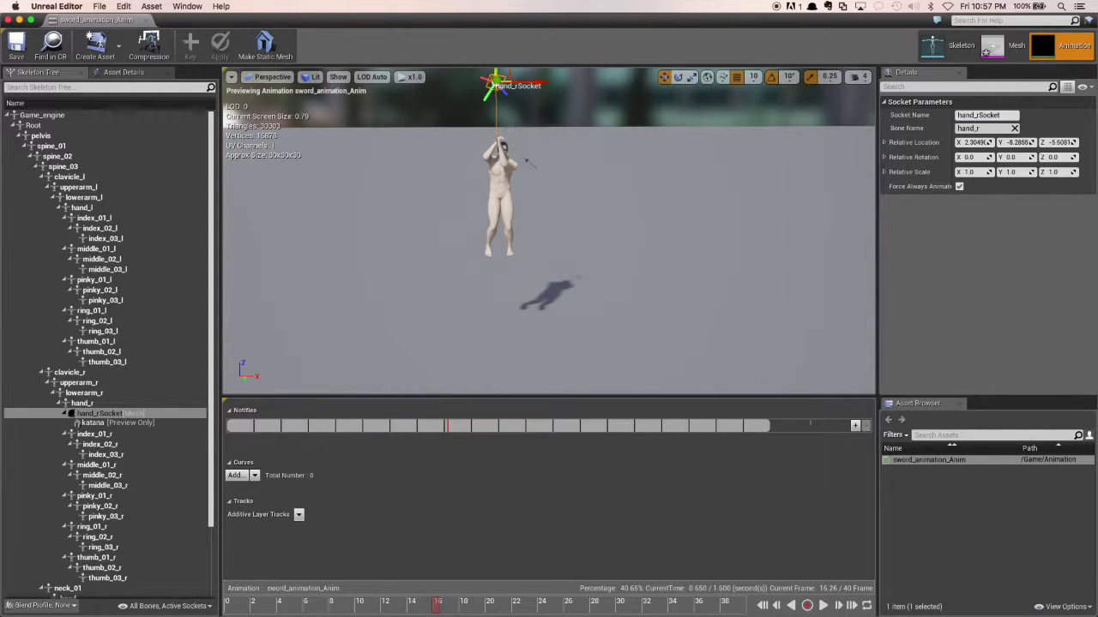
# - Shift hand_rSocket sideways along the world X axis to a relative location of about X 5.6, Y -5.6, Z -8.2
pyautogui.moveTo(531, 139); pyautogui.dragTo(531, 83, button='right')
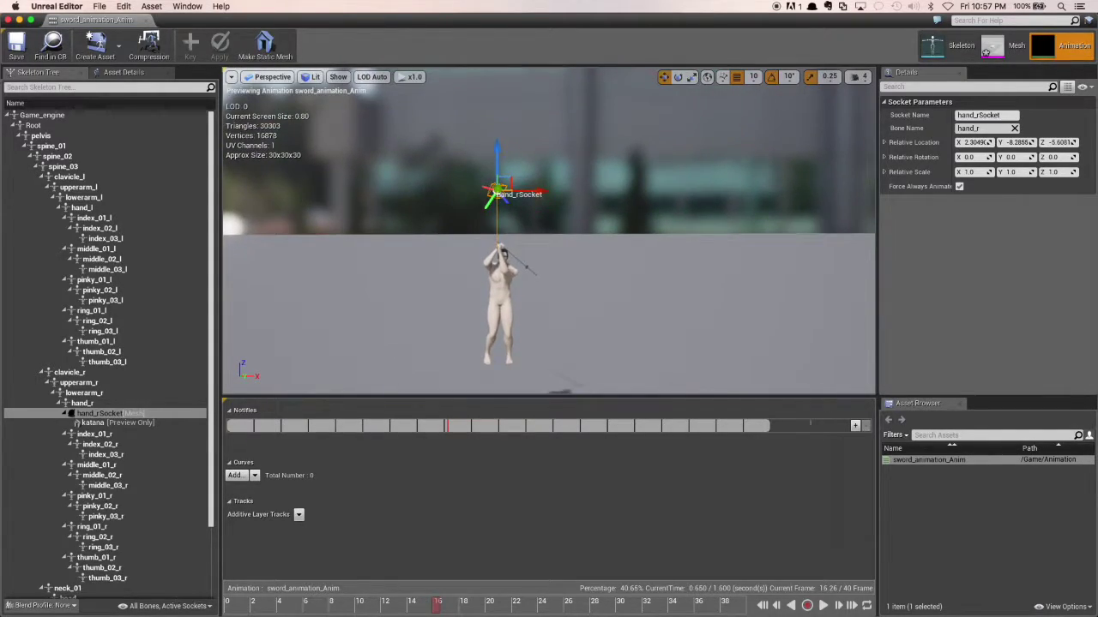
pyautogui.scroll(8, 446, 167)
pyautogui.scroll(-4, 446, 167)
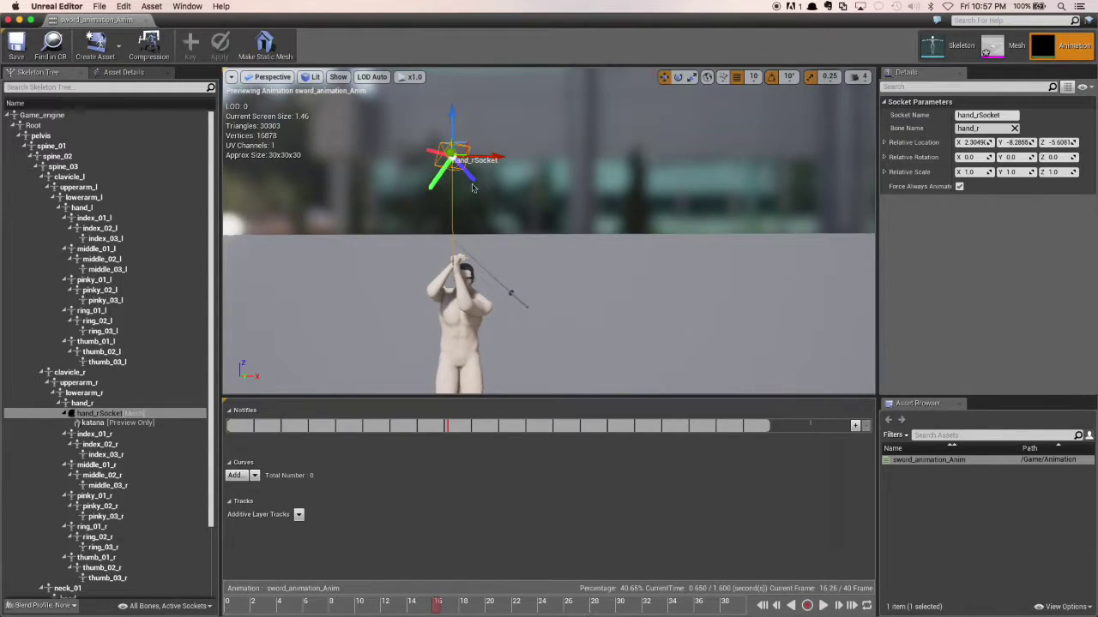
pyautogui.click(122, 424)
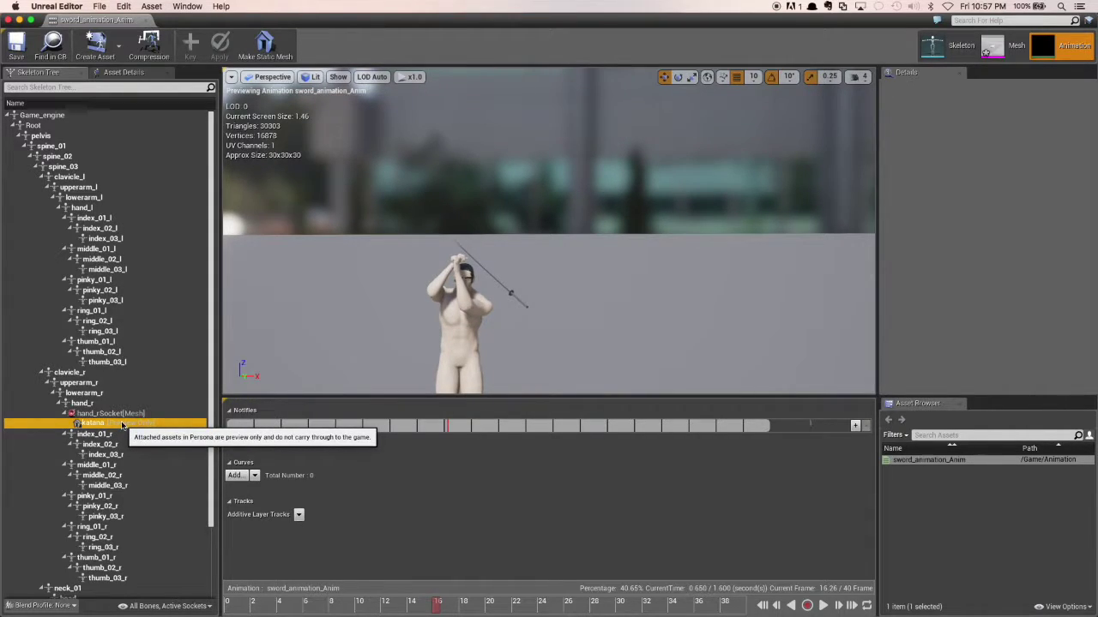
pyautogui.click(110, 414)
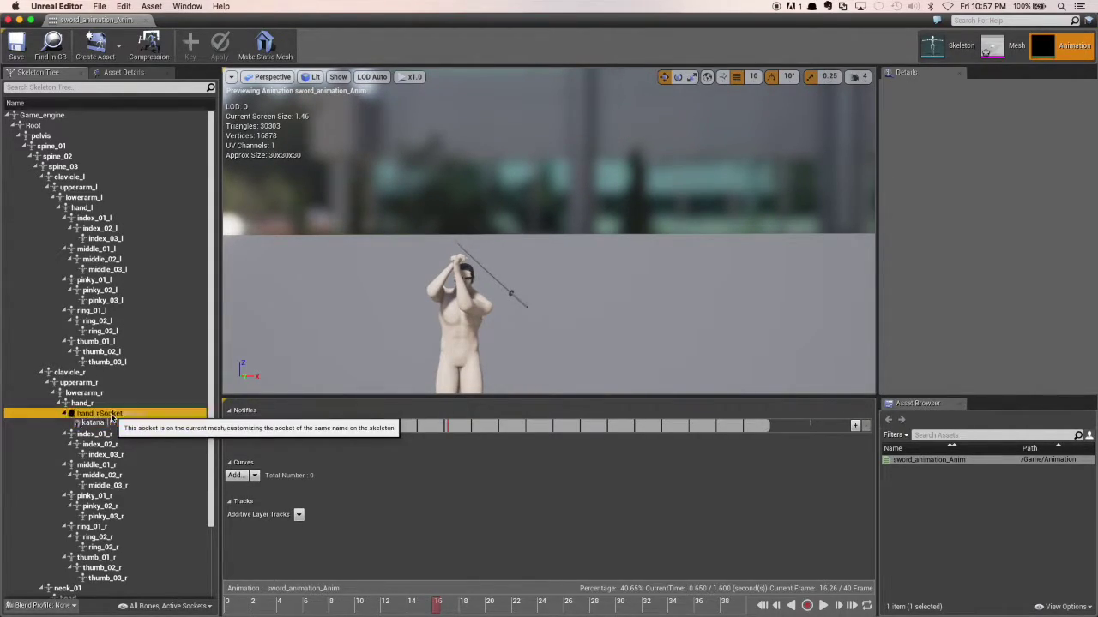
pyautogui.click(488, 156)
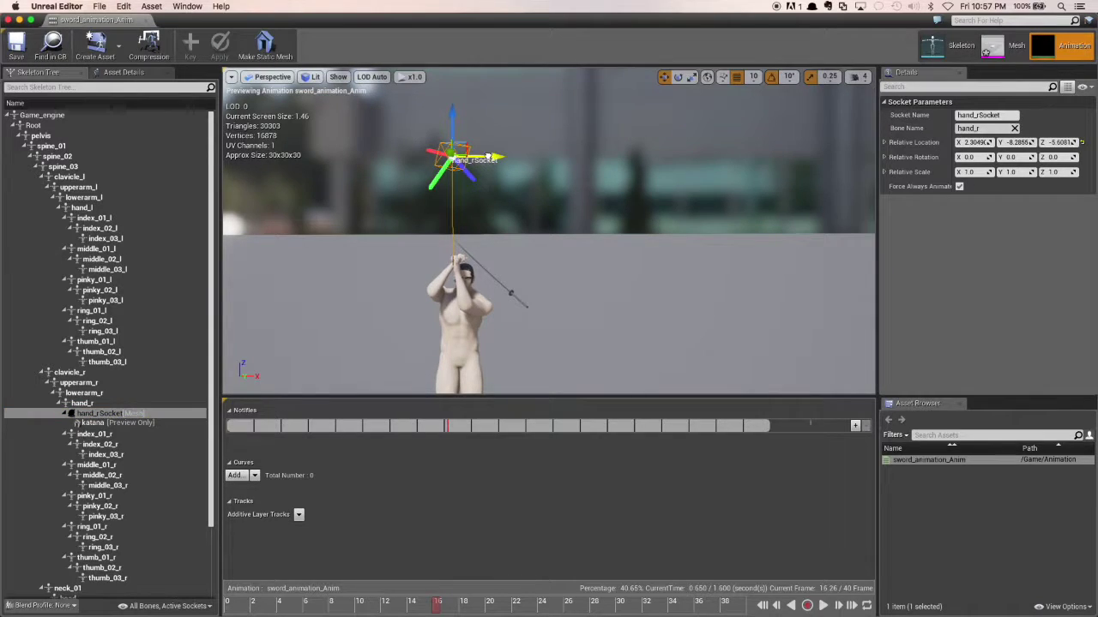
pyautogui.moveTo(453, 151); pyautogui.dragTo(399, 155)
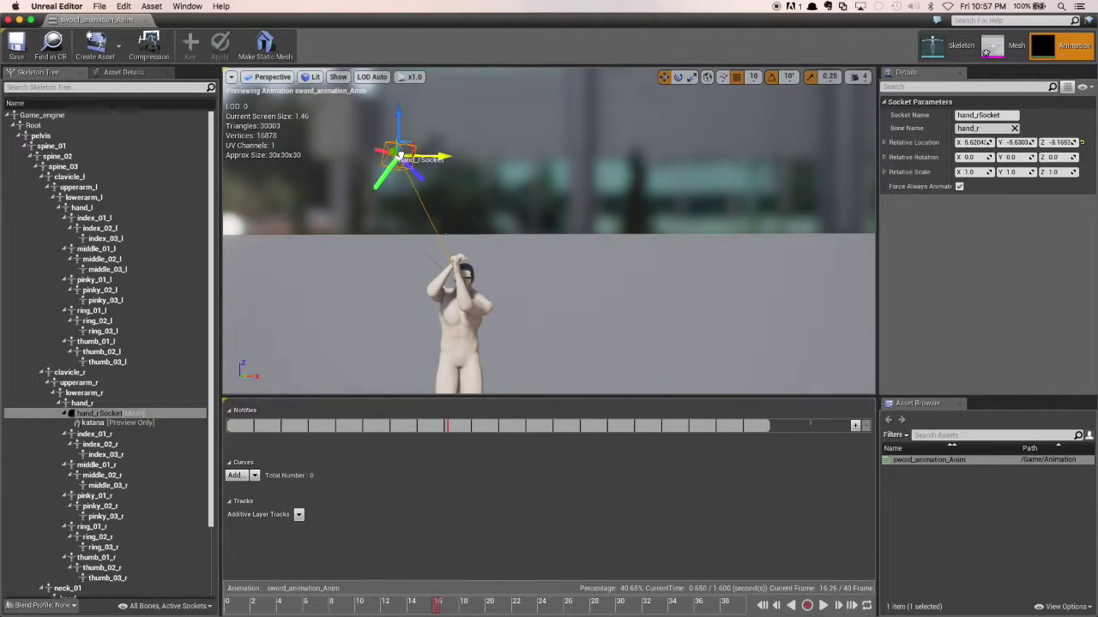
# - Return the animation preview to frame 0 and undo the recent hand_rSocket translations and the katana's preview attachment
pyautogui.click(769, 608)
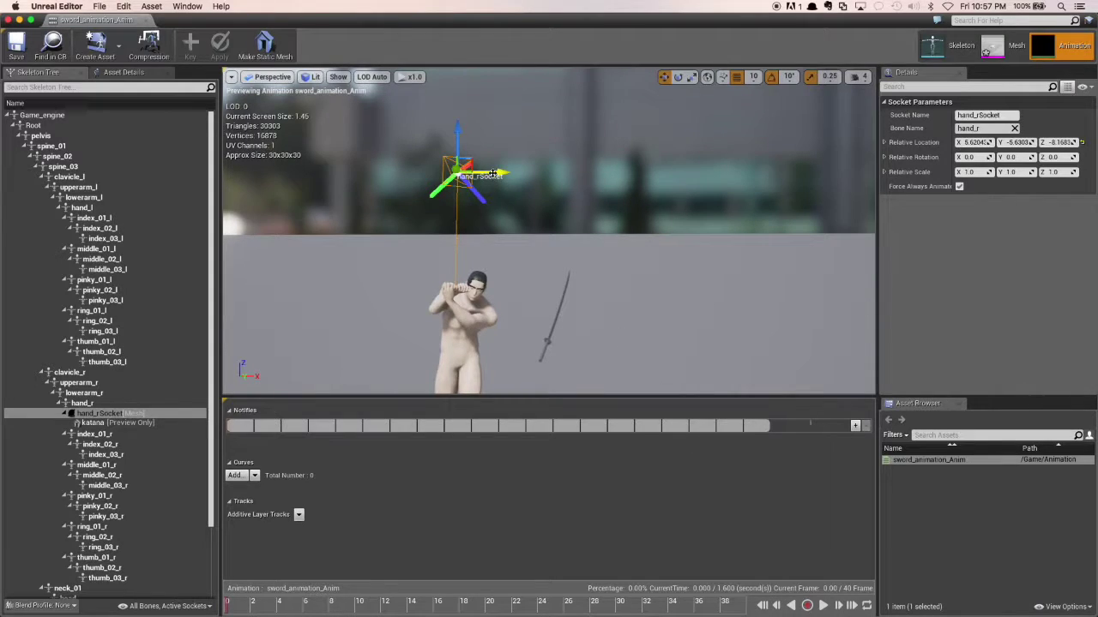
pyautogui.moveTo(457, 135)
pyautogui.mouseDown()
pyautogui.moveTo(445, 78)
pyautogui.moveTo(455, 121)
pyautogui.mouseUp()
pyautogui.press('super+z')
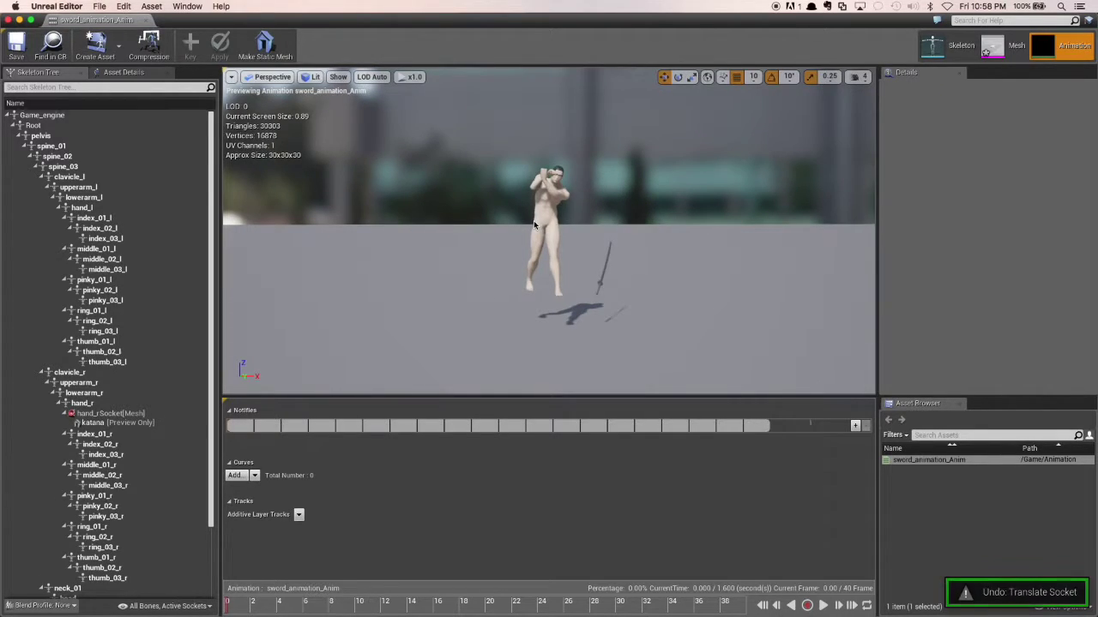
pyautogui.press('super+z')
pyautogui.press('super+z')
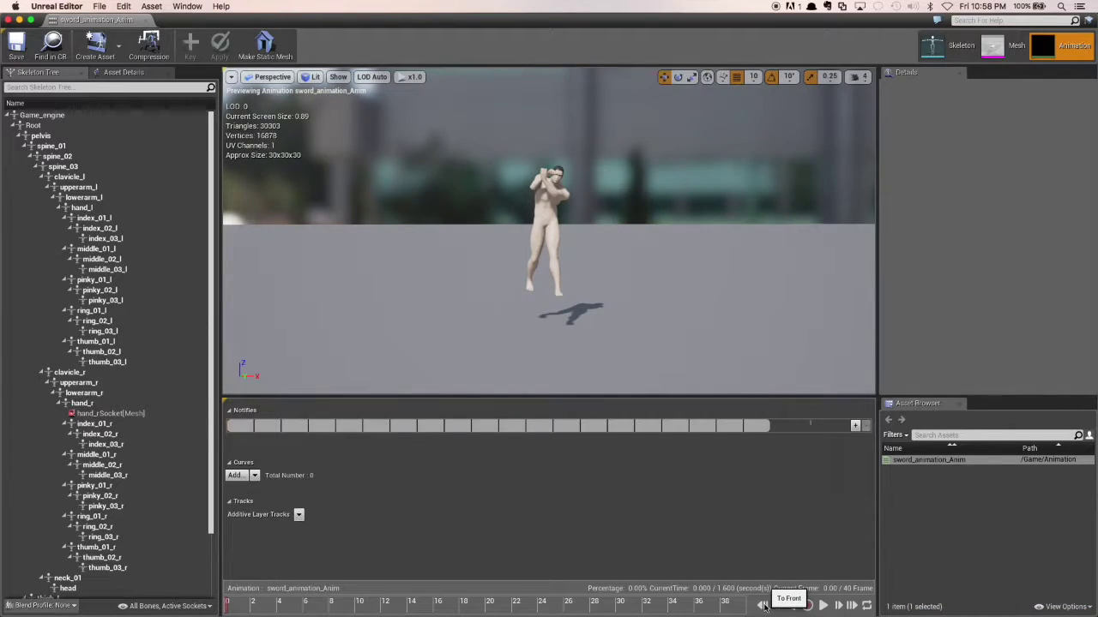
# - Attach the katana mesh to the reset hand_rSocket as a preview asset
pyautogui.click(105, 415)
pyautogui.rightClick(106, 414)
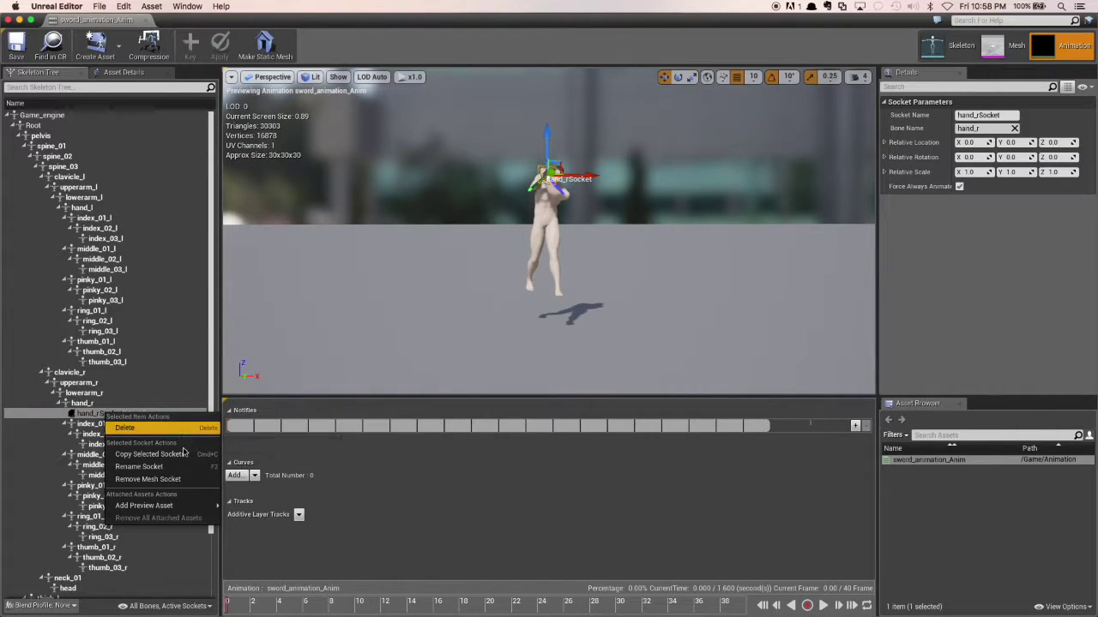
pyautogui.moveTo(177, 507)
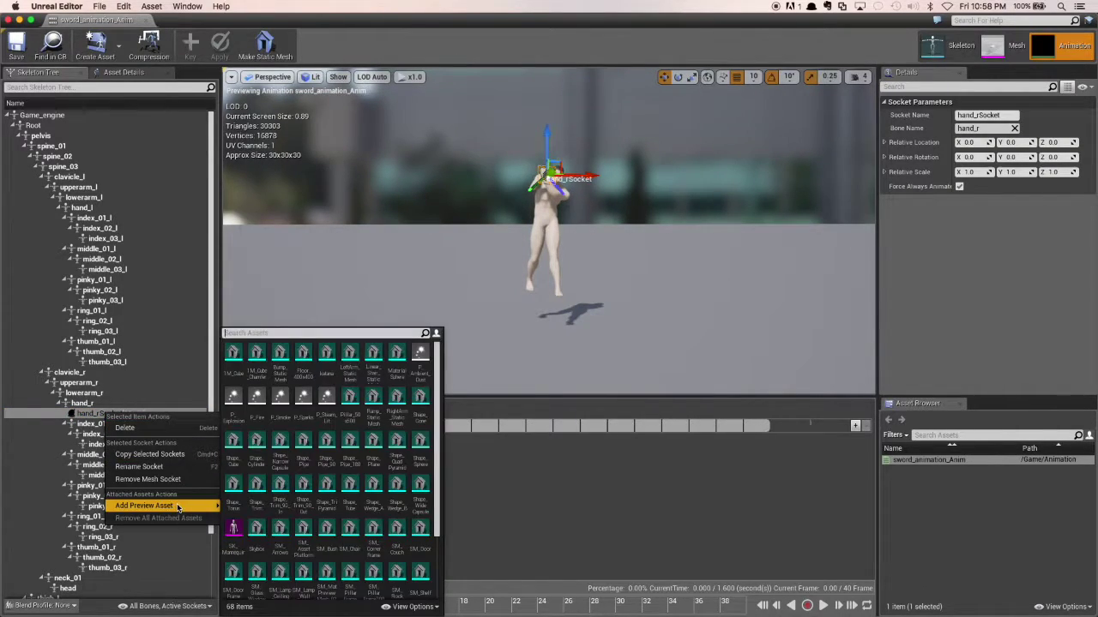
pyautogui.click(326, 354)
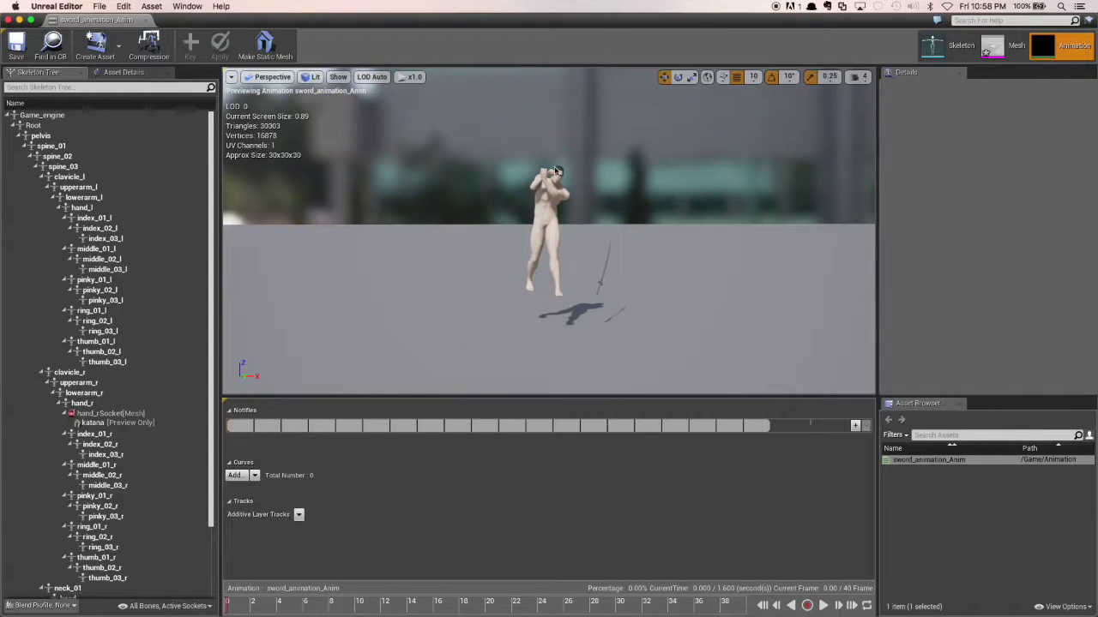
# - Raise hand_rSocket along the world Z axis to a relative location of about X 6.0, Y -10.7, Z -13.5
pyautogui.click(129, 413)
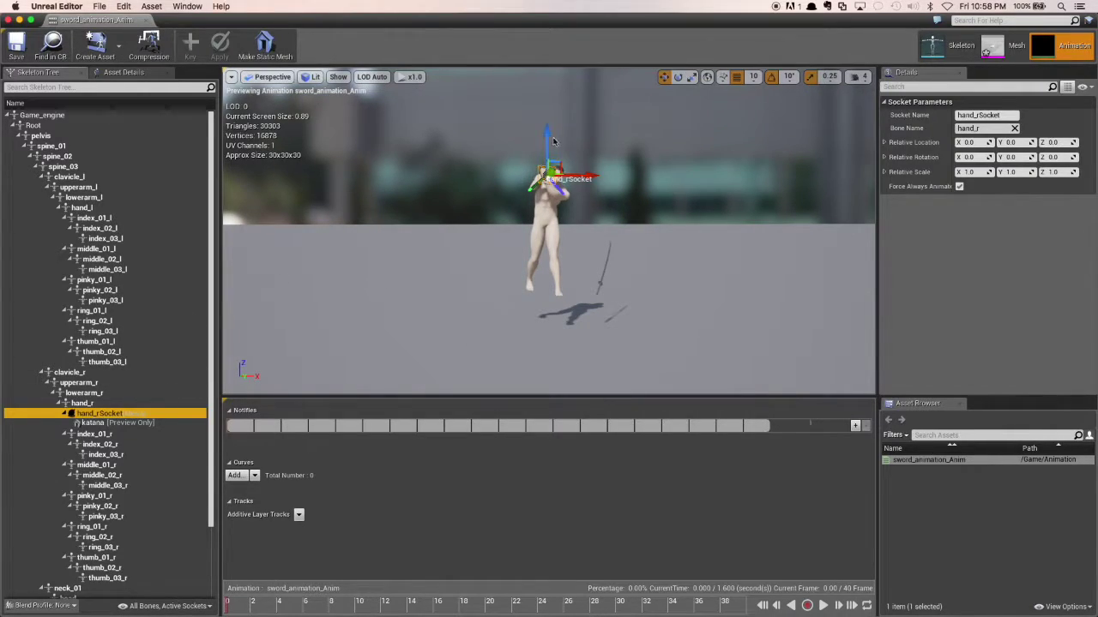
pyautogui.moveTo(549, 170); pyautogui.dragTo(549, 69)
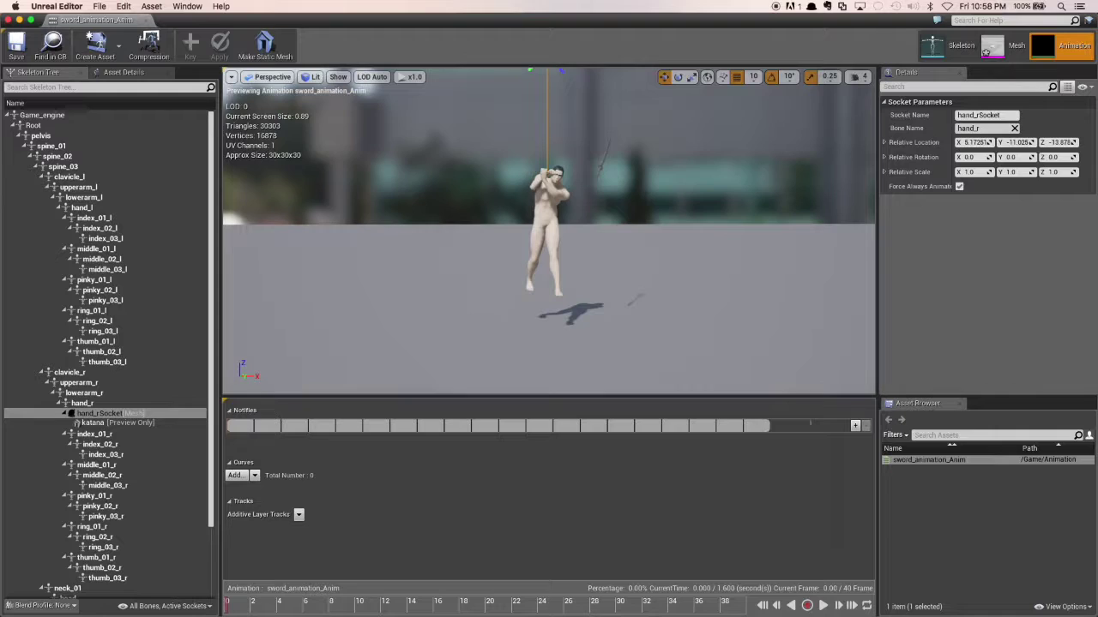
pyautogui.moveTo(549, 231); pyautogui.dragTo(472, 199, button='right')
pyautogui.scroll(5, 549, 231)
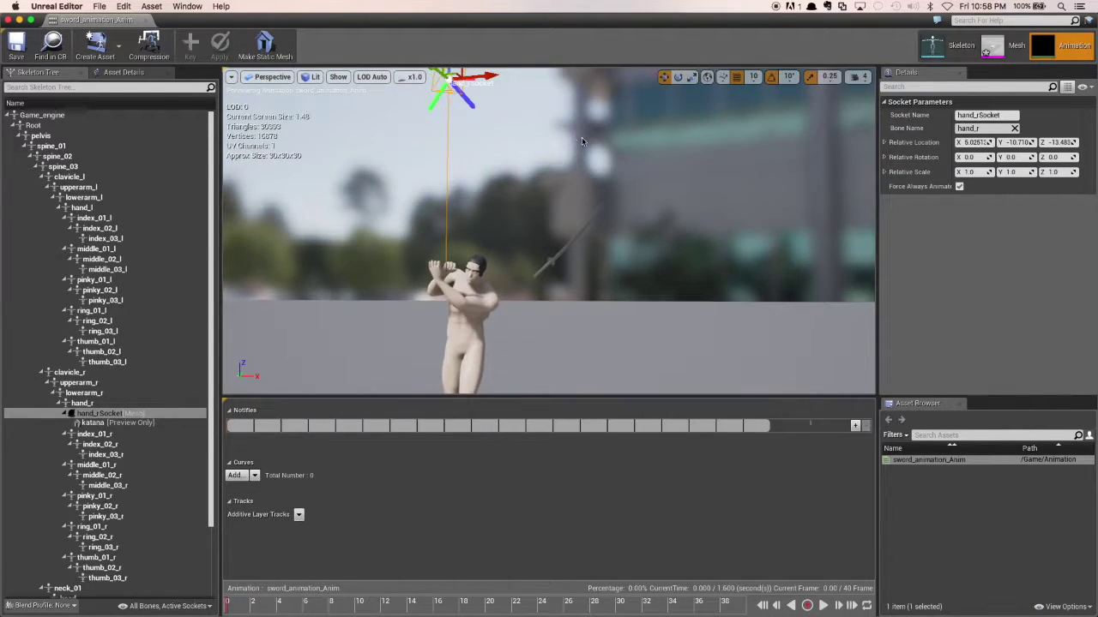
# - Shift hand_rSocket along the world X and Y axes to a relative location of about X -0.8, Y -5.5, Z -19.8
pyautogui.moveTo(489, 79); pyautogui.dragTo(377, 86)
pyautogui.moveTo(427, 196); pyautogui.dragTo(445, 230, button='right')
pyautogui.scroll(-8, 427, 197)
pyautogui.scroll(4, 446, 163)
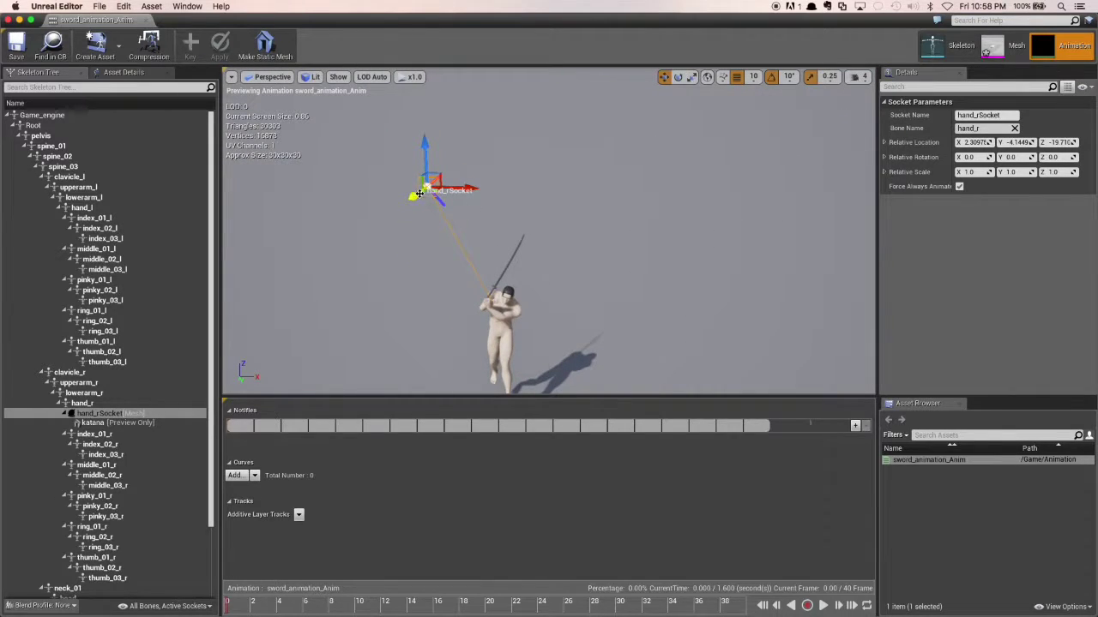
pyautogui.moveTo(415, 194); pyautogui.dragTo(408, 200)
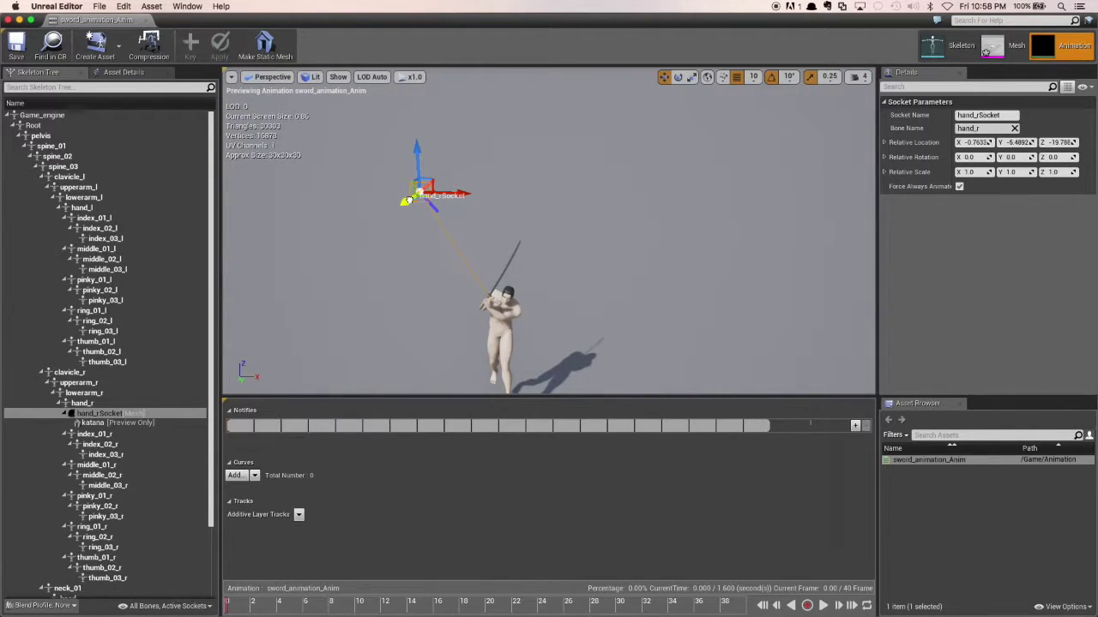
# - Rotate hand_rSocket about the world Y axis to a relative rotation of about X -121.7, Y -18.4, Z 36.9, flipping the katana's direction
pyautogui.click(678, 77)
pyautogui.moveTo(441, 142); pyautogui.dragTo(413, 252)
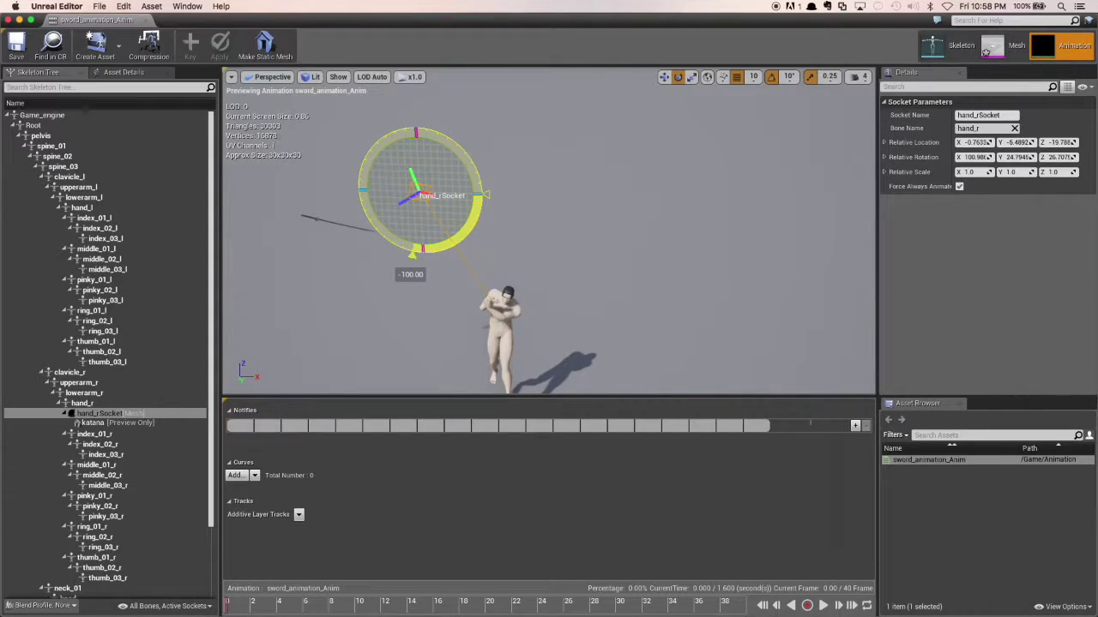
pyautogui.click(540, 217)
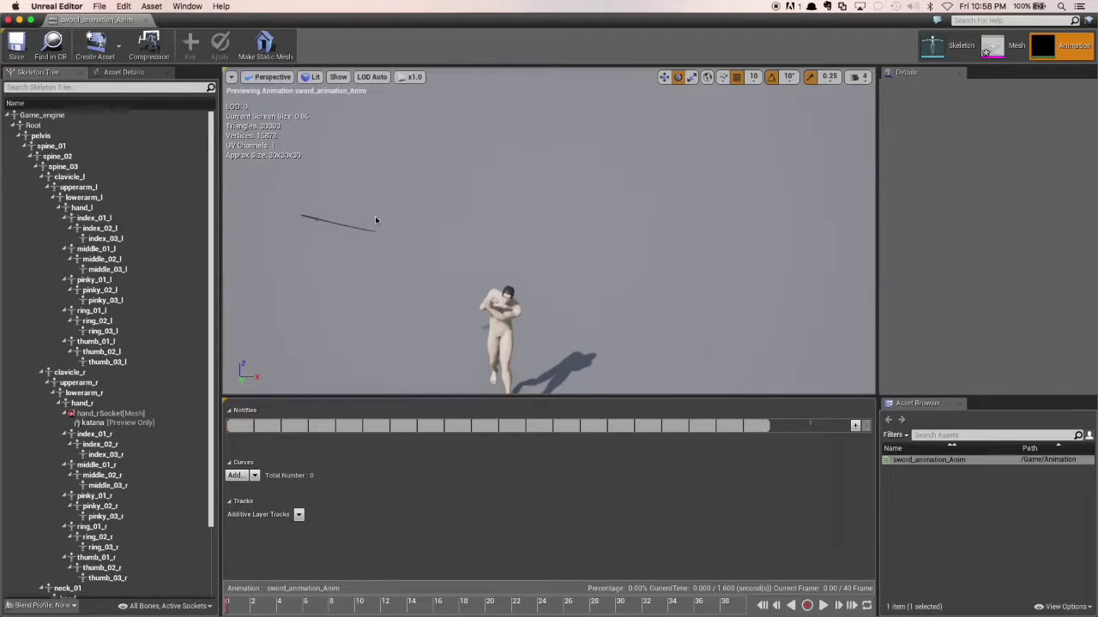
pyautogui.click(107, 414)
pyautogui.click(434, 138)
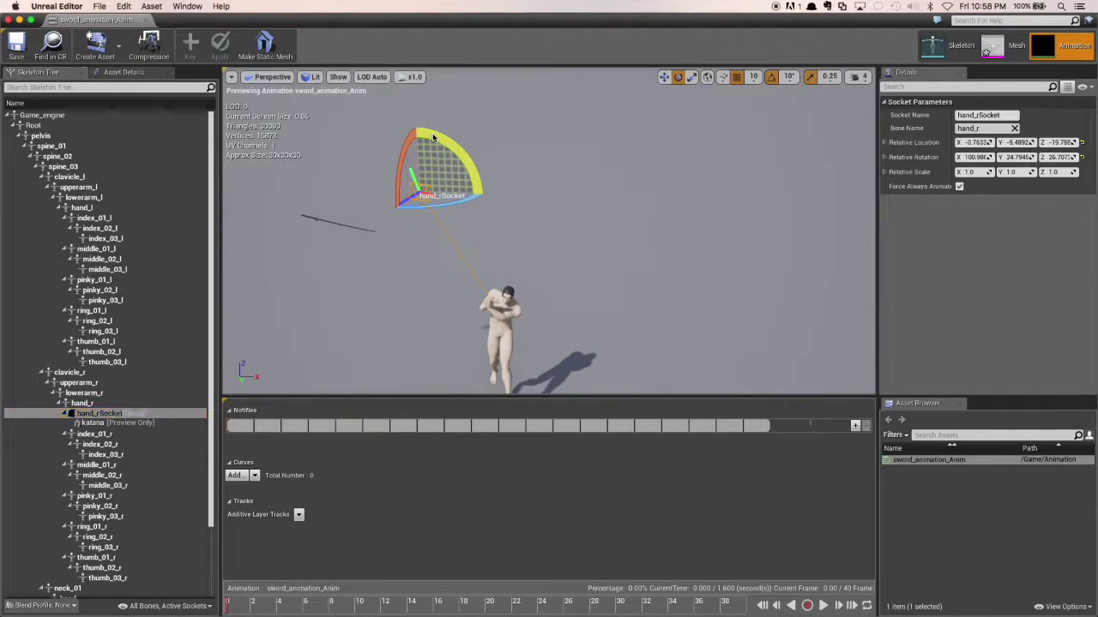
pyautogui.moveTo(434, 138); pyautogui.dragTo(378, 230)
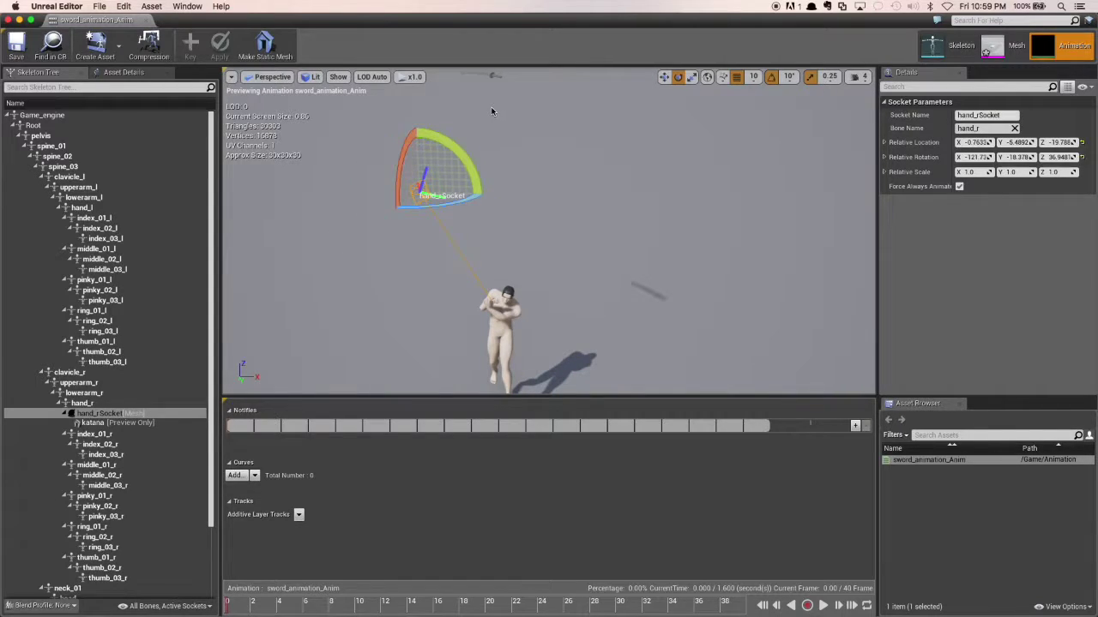
# - Move hand_rSocket forward and down to a relative location of about X -20.6, Y 7.7, Z 2.8, bringing the katana near the hands
pyautogui.click(666, 77)
pyautogui.moveTo(406, 201); pyautogui.dragTo(295, 278)
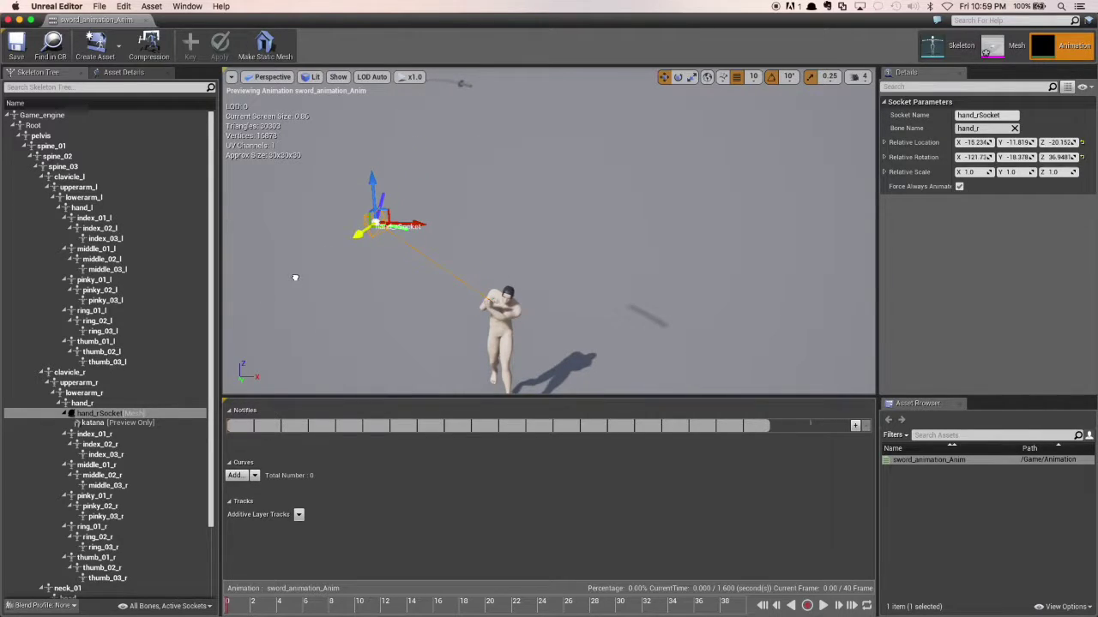
pyautogui.moveTo(371, 179); pyautogui.dragTo(427, 383)
pyautogui.moveTo(450, 305); pyautogui.dragTo(588, 326, button='right')
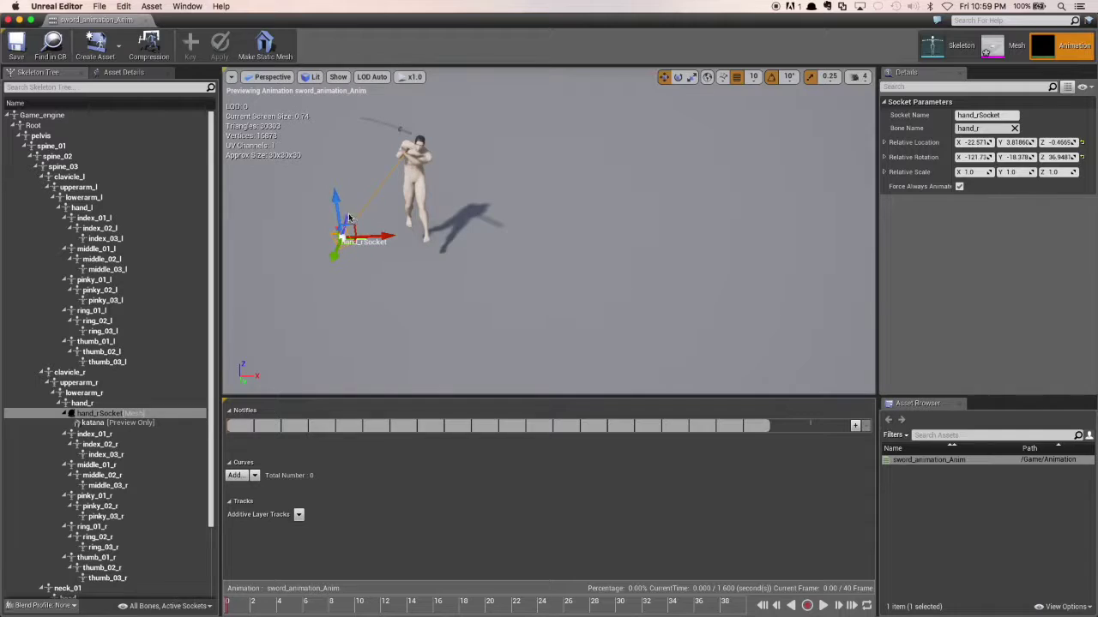
pyautogui.moveTo(335, 196); pyautogui.dragTo(337, 211)
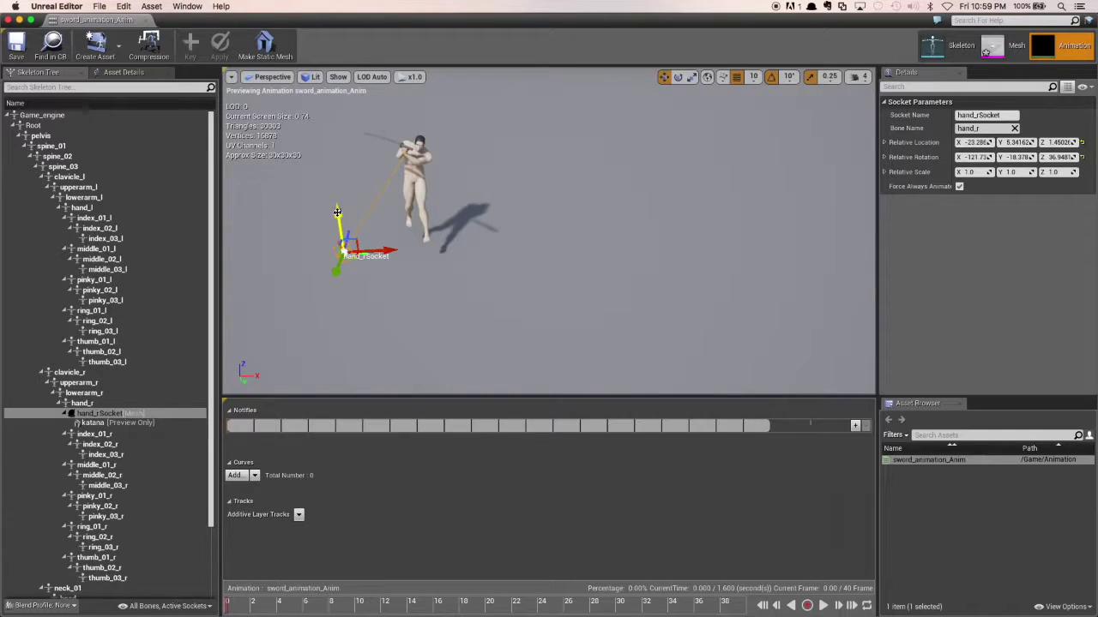
pyautogui.moveTo(339, 268); pyautogui.dragTo(343, 254)
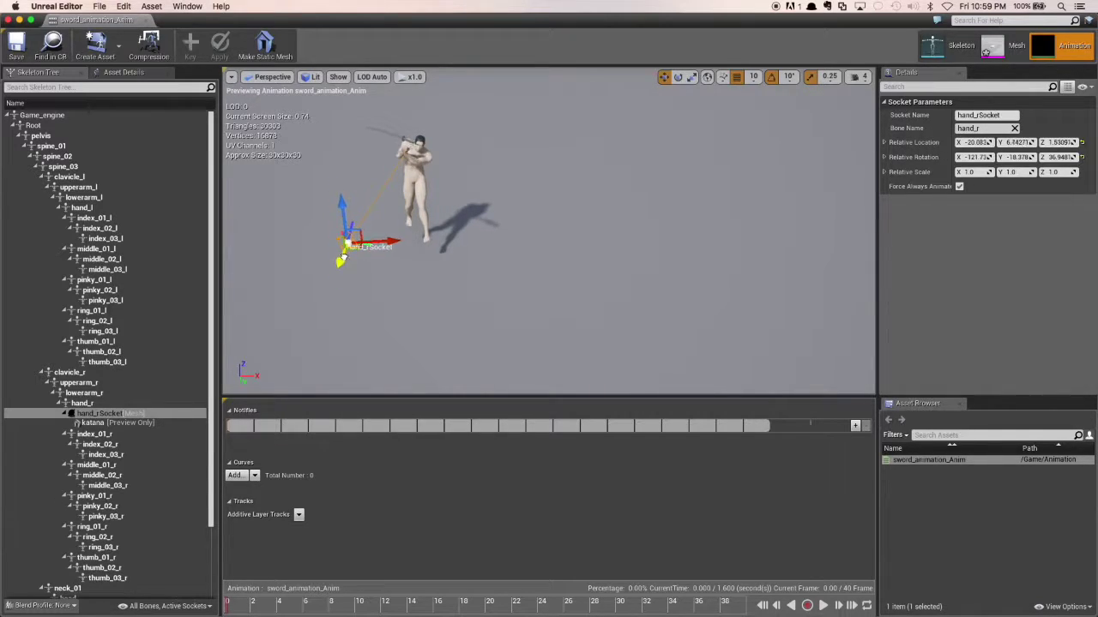
pyautogui.moveTo(345, 204); pyautogui.dragTo(373, 174)
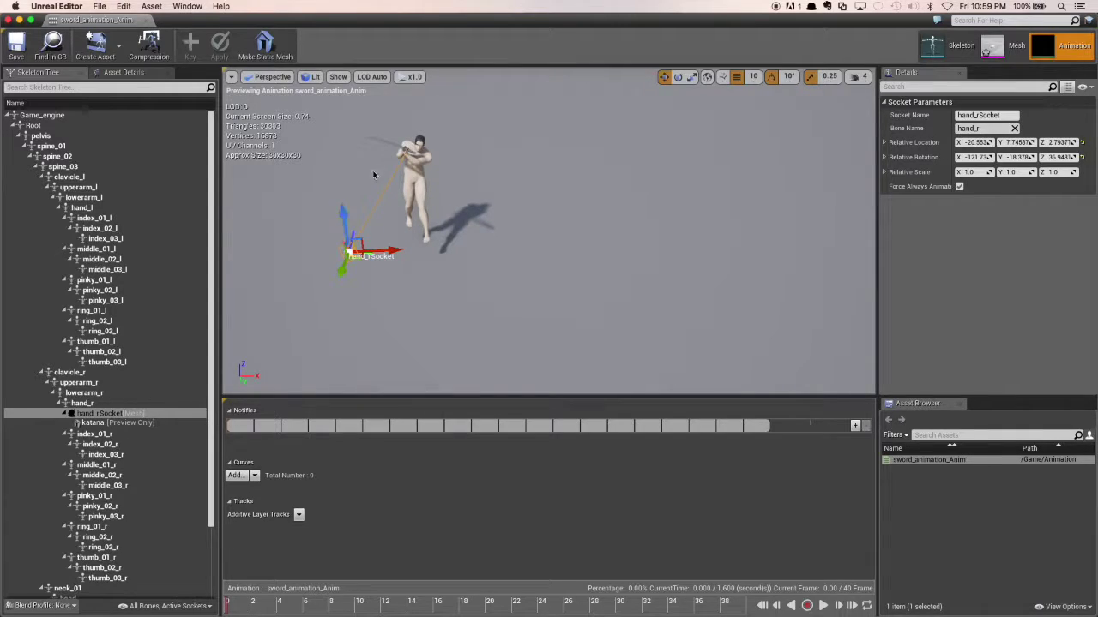
# - Rotate hand_rSocket 30° about the world Z axis to a relative rotation of about X -131.2, Y -36.2, Z 64.1
pyautogui.click(677, 77)
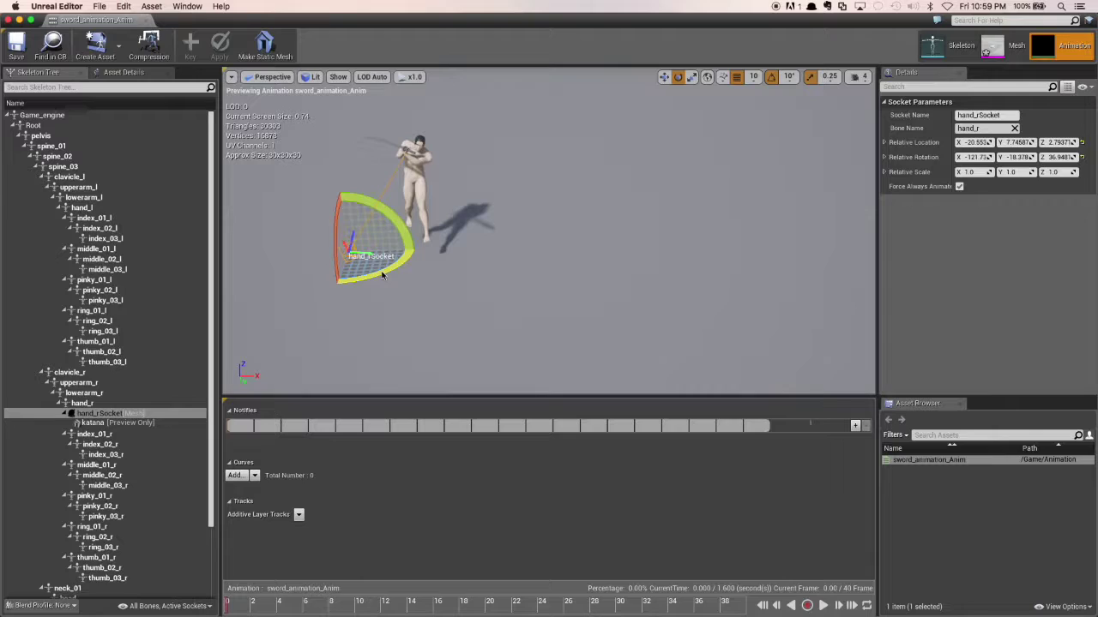
pyautogui.moveTo(382, 275); pyautogui.dragTo(382, 274)
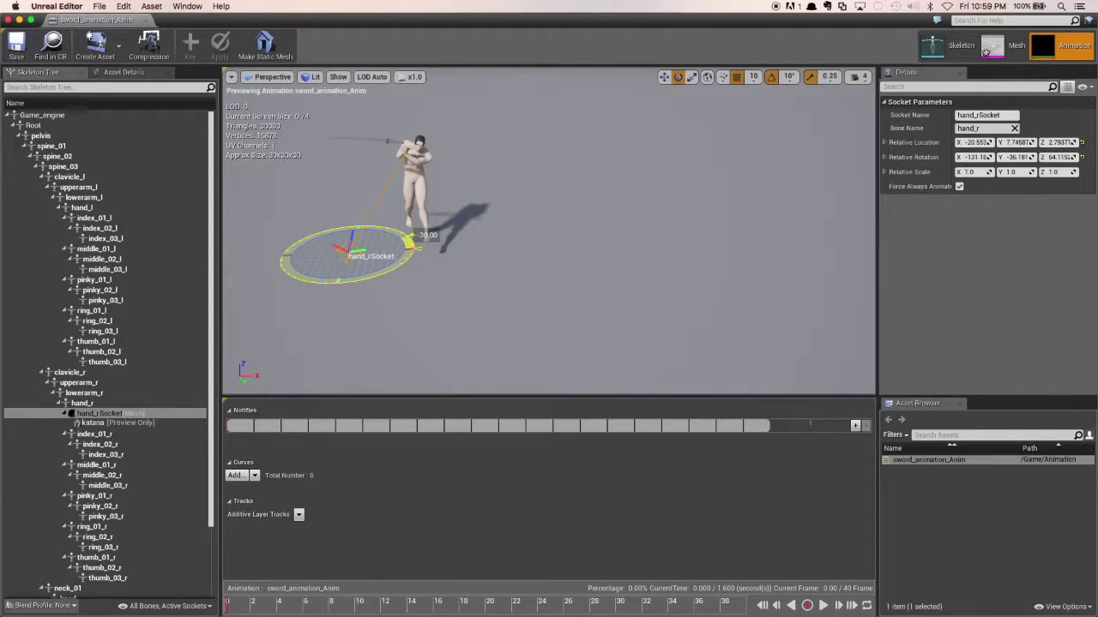
pyautogui.moveTo(381, 274); pyautogui.dragTo(347, 276)
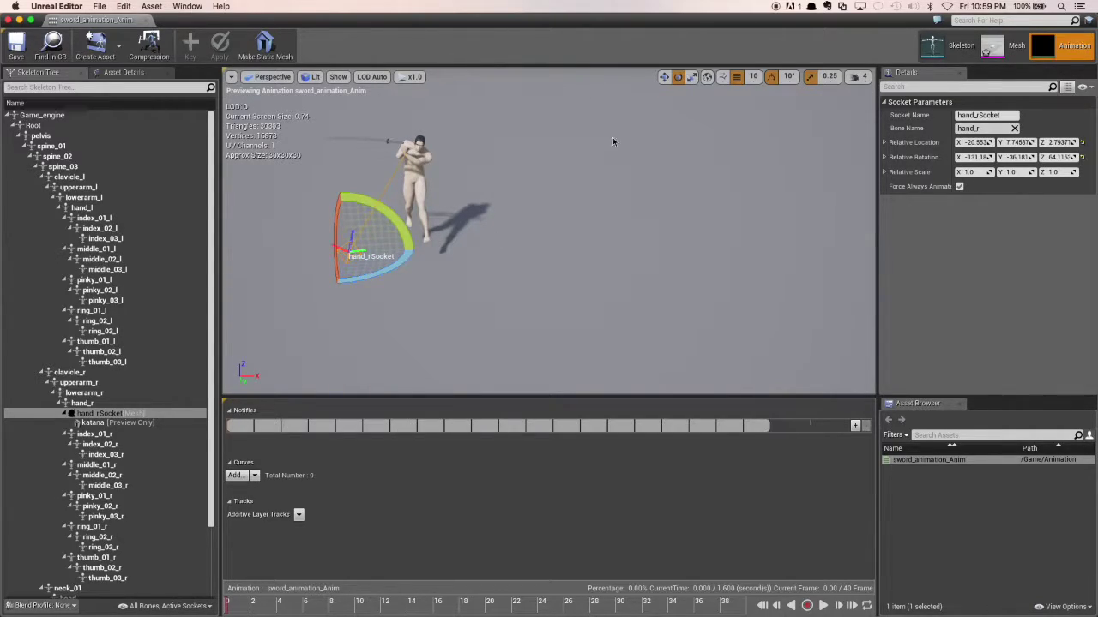
# - Nudge hand_rSocket along the world Y and Z axes to a relative location of about X -17.4, Y 11.0, Z 4.9
pyautogui.click(664, 76)
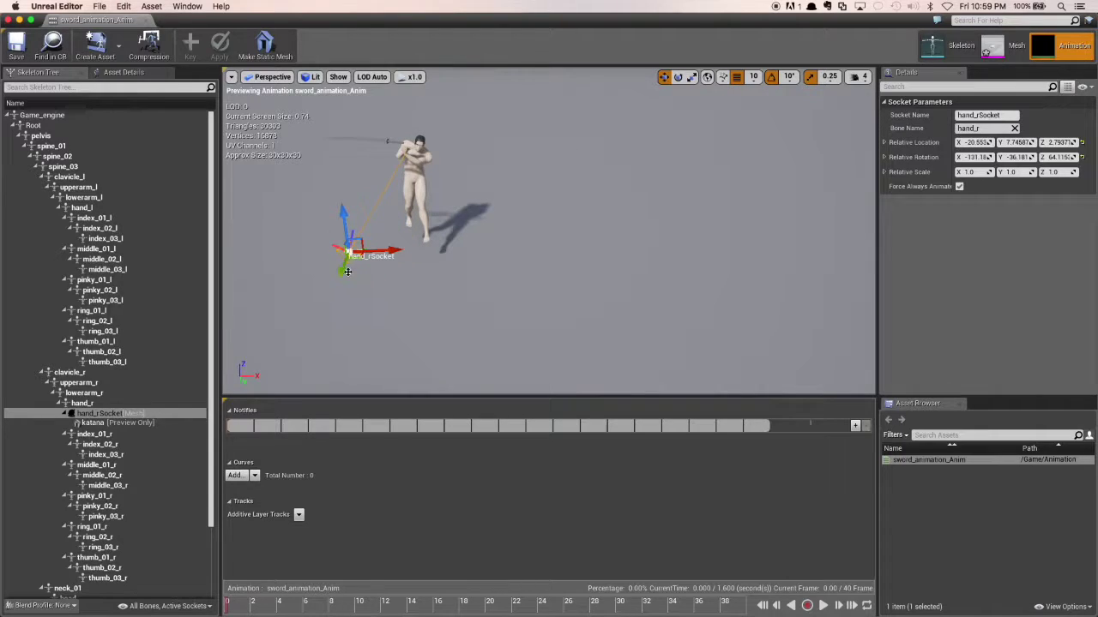
pyautogui.moveTo(347, 262); pyautogui.dragTo(354, 250)
pyautogui.moveTo(344, 194); pyautogui.dragTo(347, 207)
# - Fine-tune hand_rSocket from a close side view to a relative location of about X -14.5, Y 11.1, Z 6.6, placing the hilt in the hands
pyautogui.moveTo(451, 177); pyautogui.dragTo(192, 125, button='right')
pyautogui.press('w')
pyautogui.press('s')
pyautogui.press('d')
pyautogui.press('w')
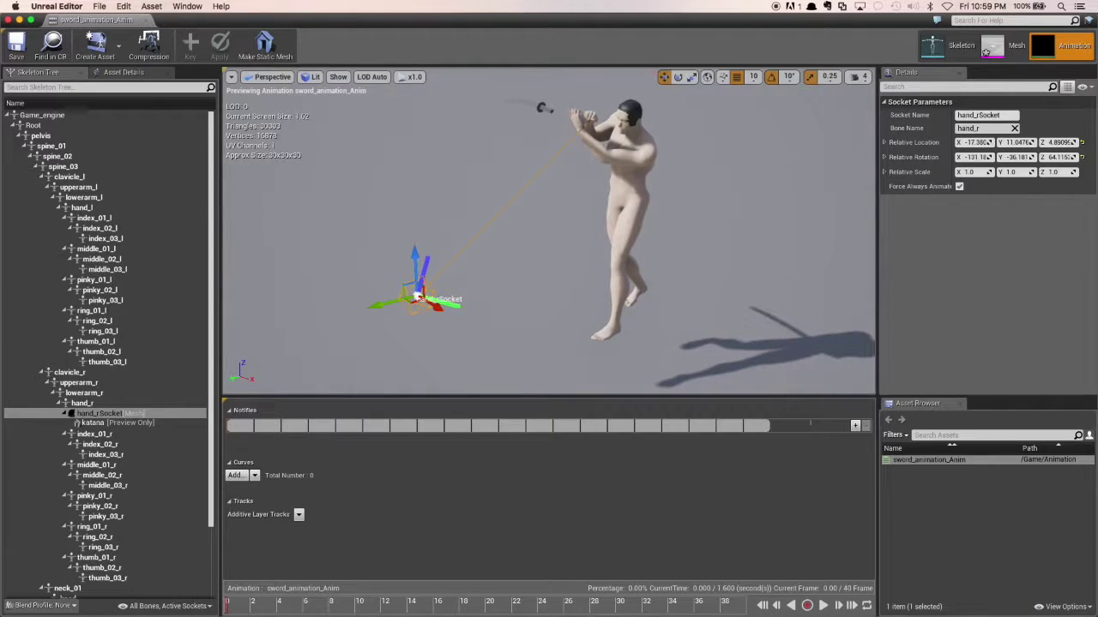
pyautogui.moveTo(380, 304); pyautogui.dragTo(420, 298)
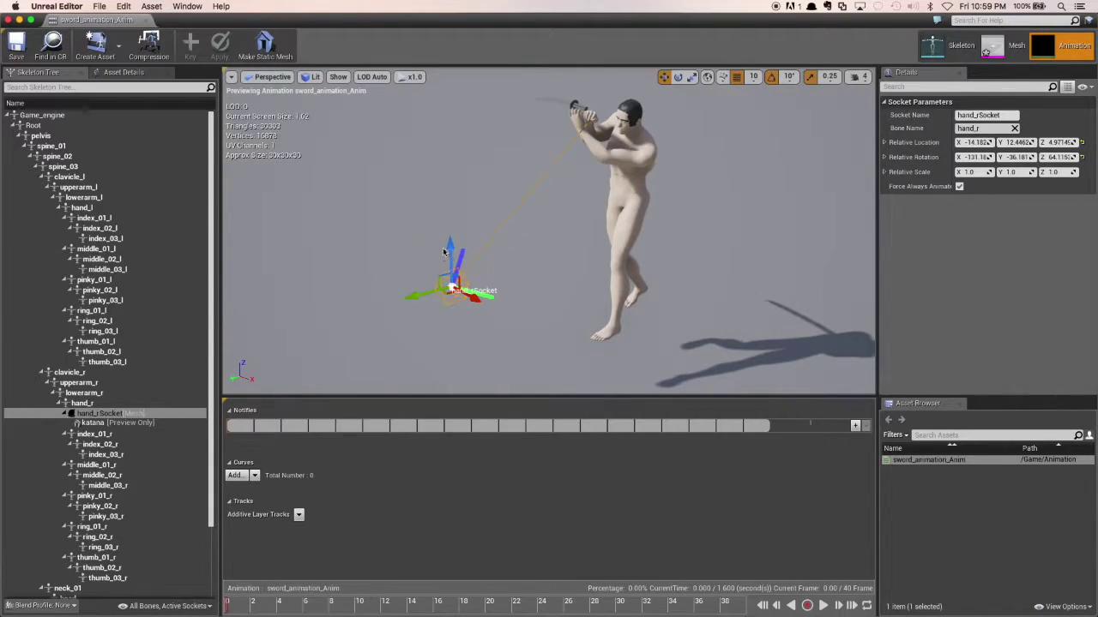
pyautogui.moveTo(453, 249); pyautogui.dragTo(452, 250)
pyautogui.moveTo(422, 296); pyautogui.dragTo(411, 298)
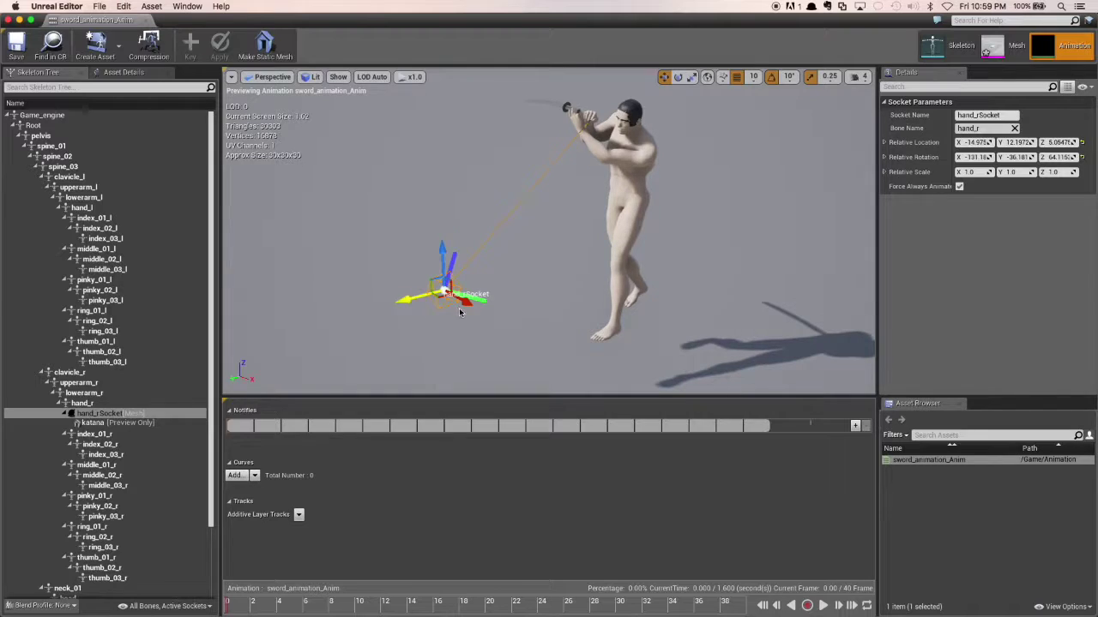
pyautogui.moveTo(462, 302); pyautogui.dragTo(472, 318)
pyautogui.moveTo(460, 255); pyautogui.dragTo(454, 260)
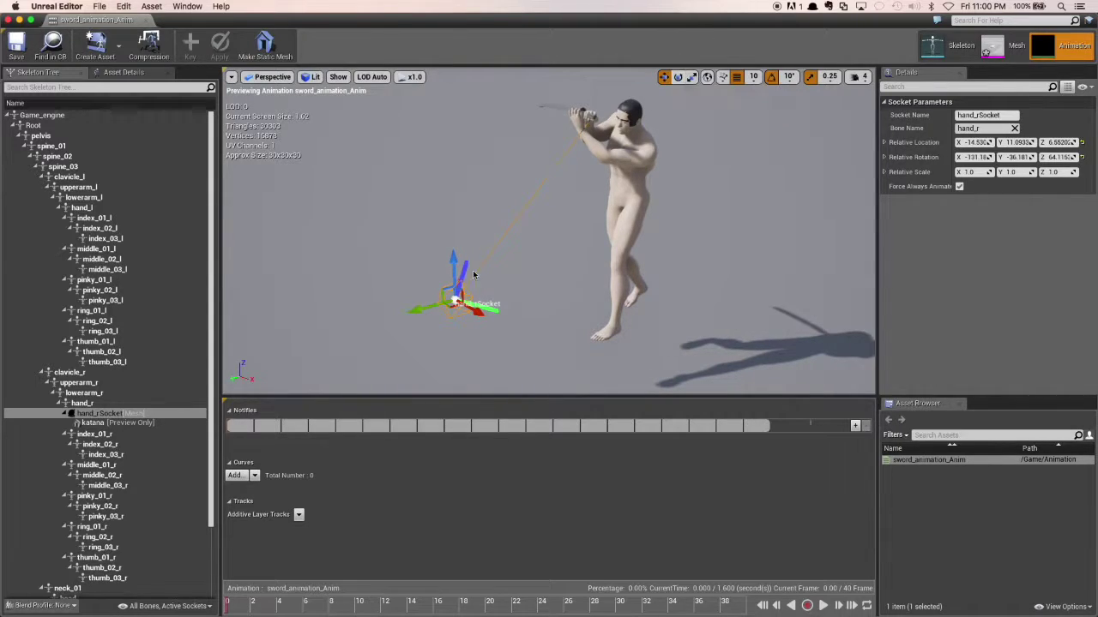
# - Turn hand_rSocket to a rotation of about X -137.1, Y -40.9, Z 75.3 and shift it to about X -15.3, Y 10.2, Z 7.0
pyautogui.click(677, 77)
pyautogui.moveTo(431, 328); pyautogui.dragTo(500, 319)
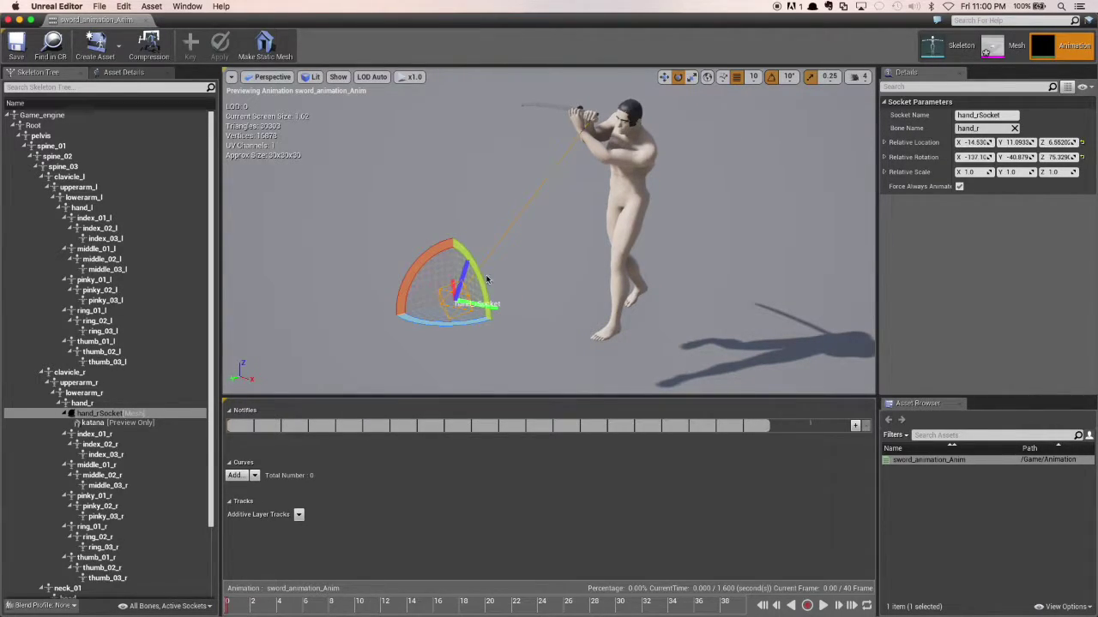
pyautogui.click(664, 76)
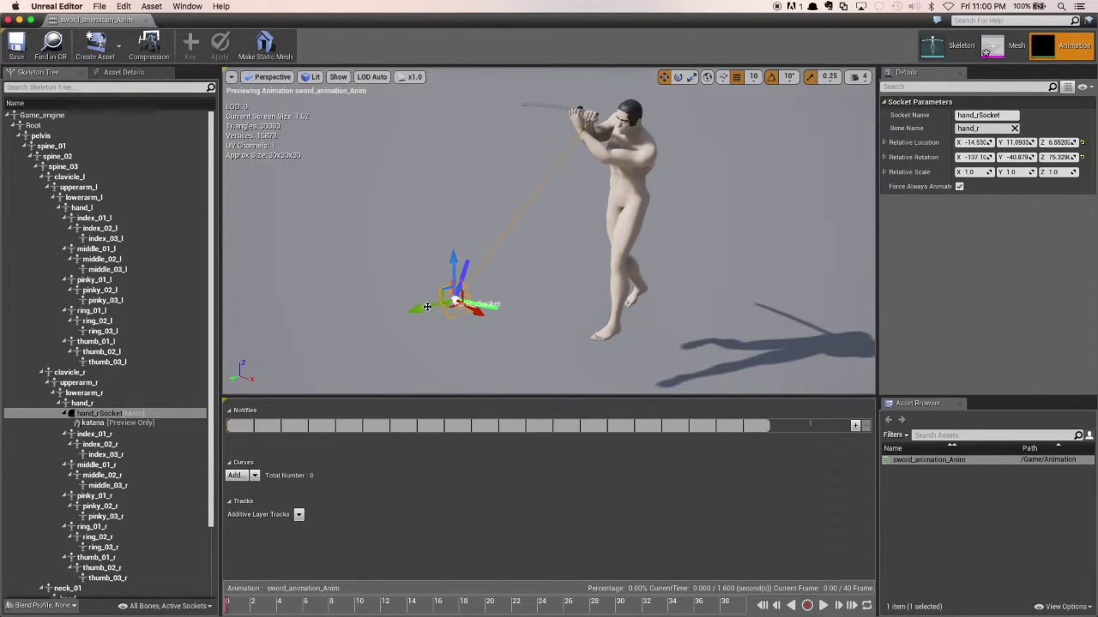
pyautogui.moveTo(426, 307); pyautogui.dragTo(463, 316)
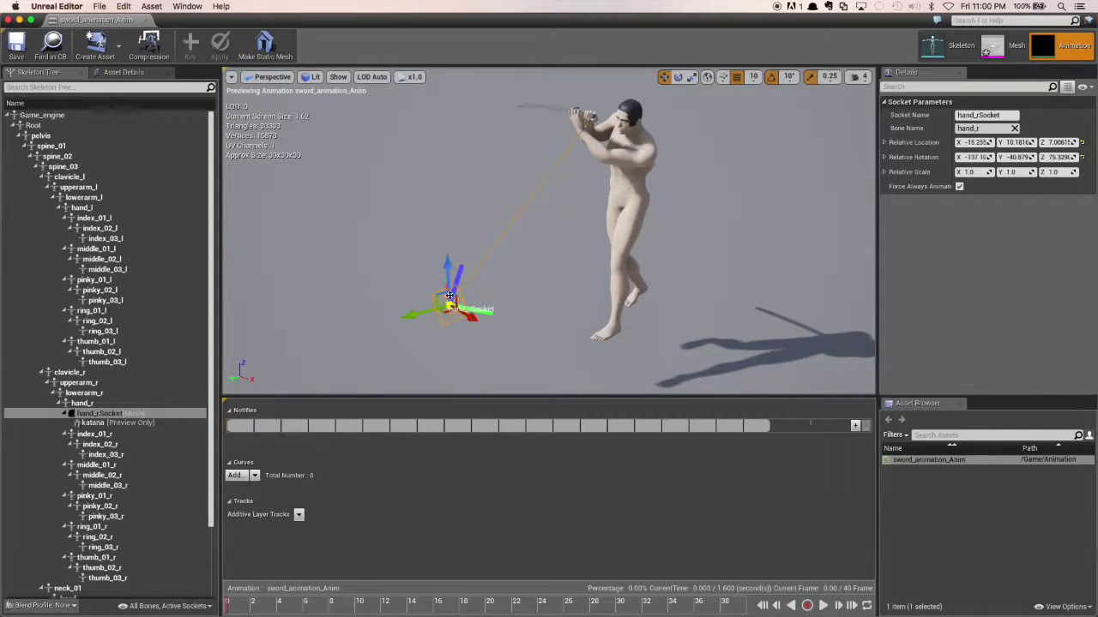
# - Rotate hand_rSocket further about the world Z axis to a relative rotation of about X -177.1, Y 32.5, Z -87.6, and return to translate mode
pyautogui.click(678, 76)
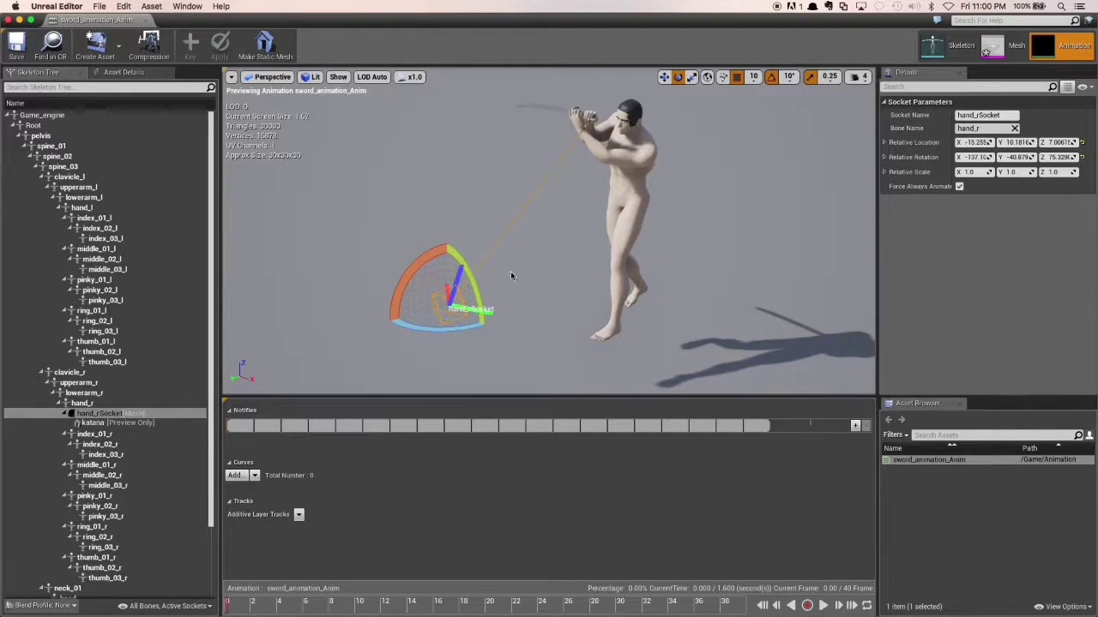
pyautogui.moveTo(486, 325); pyautogui.dragTo(492, 324)
pyautogui.moveTo(472, 318); pyautogui.dragTo(583, 313, button='right')
pyautogui.press('s')
pyautogui.press('s')
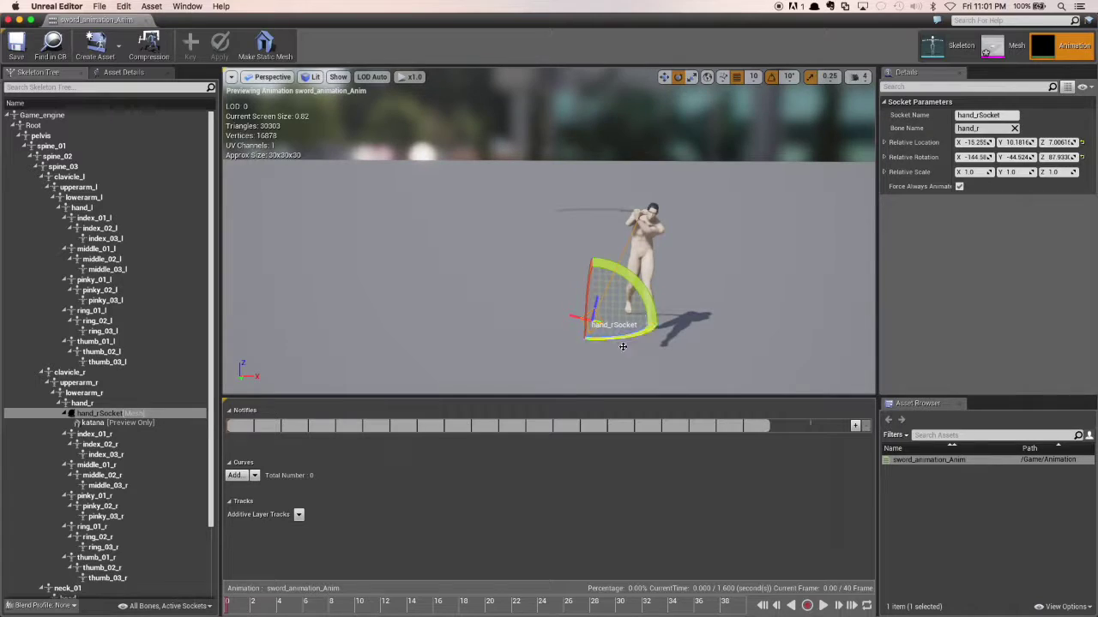
pyautogui.moveTo(599, 338); pyautogui.dragTo(576, 340)
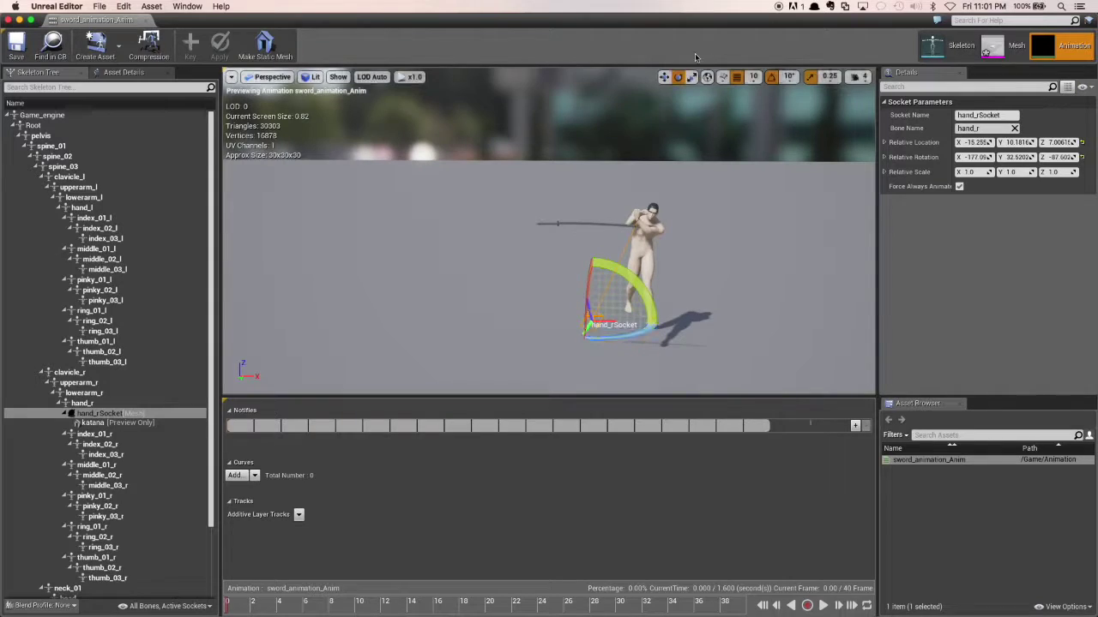
pyautogui.click(664, 77)
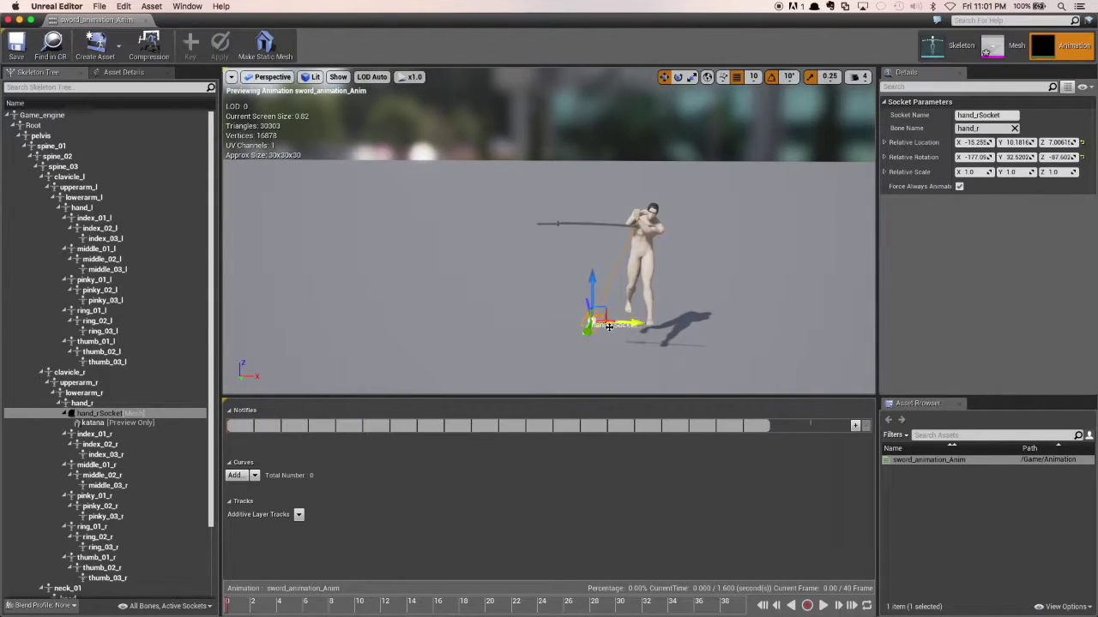
# - Move hand_rSocket along the world X, Y and Z axes to a relative location of about X 6.1, Y 9.5, Z 15.6
pyautogui.moveTo(634, 323); pyautogui.dragTo(723, 326)
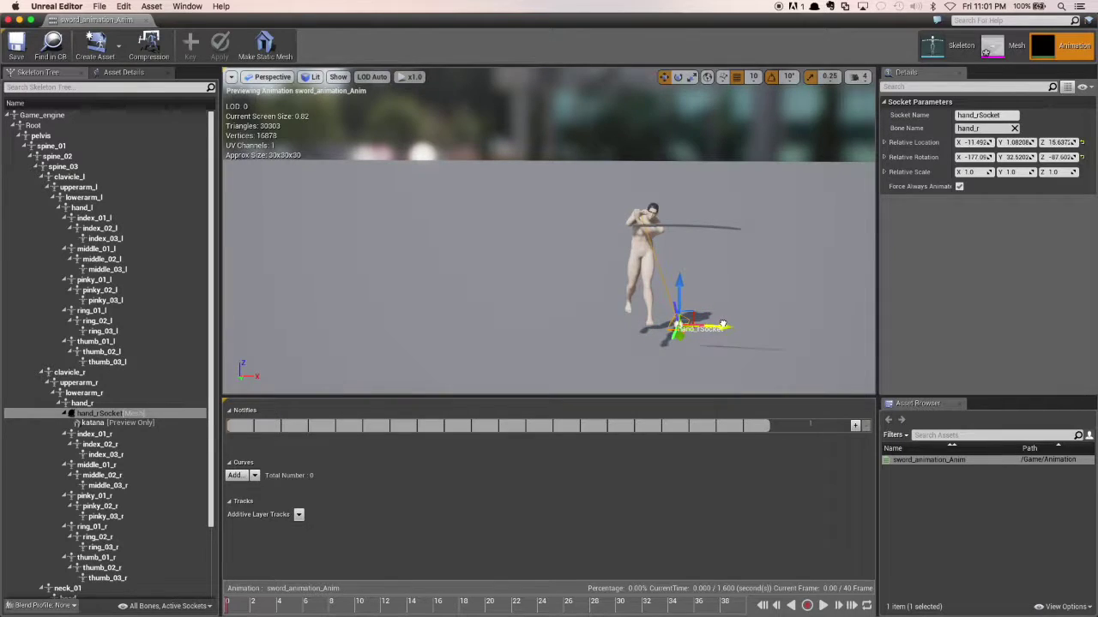
pyautogui.moveTo(678, 290); pyautogui.dragTo(680, 270)
pyautogui.moveTo(680, 271)
pyautogui.mouseDown(button='right')
pyautogui.moveTo(476, 270)
pyautogui.moveTo(687, 286)
pyautogui.mouseUp(button='right')
pyautogui.press('w')
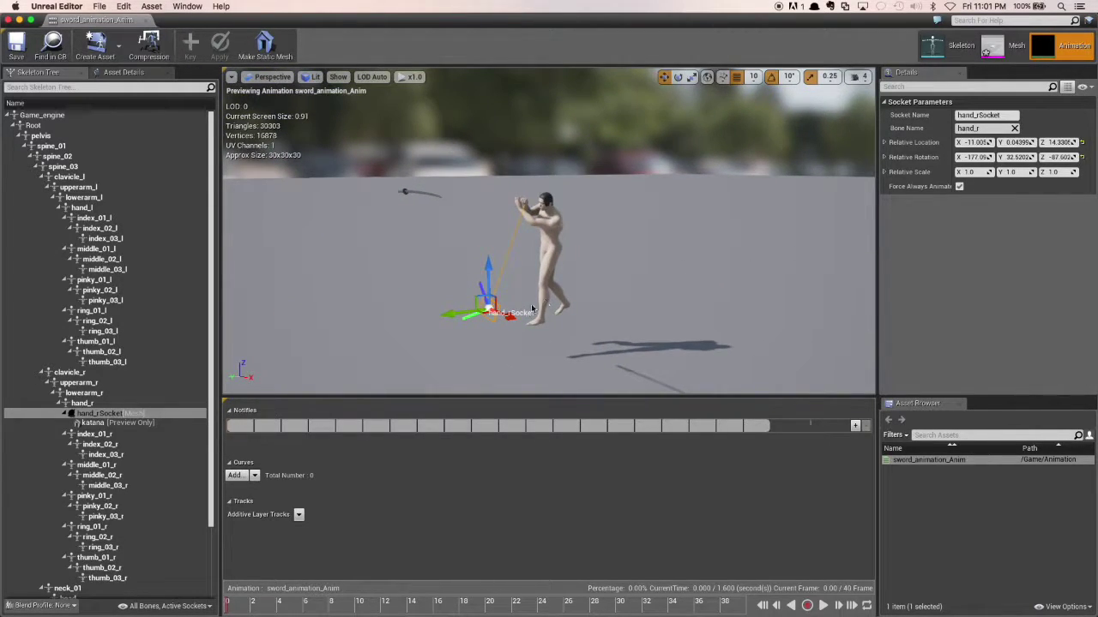
pyautogui.moveTo(452, 314); pyautogui.dragTo(565, 314)
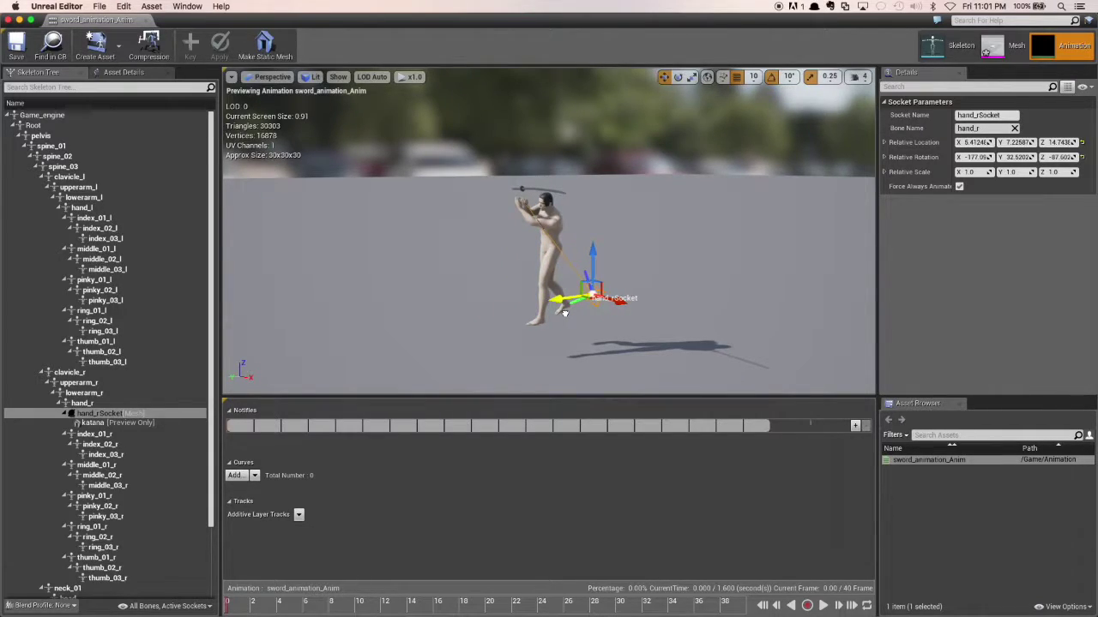
pyautogui.moveTo(591, 258); pyautogui.dragTo(592, 264)
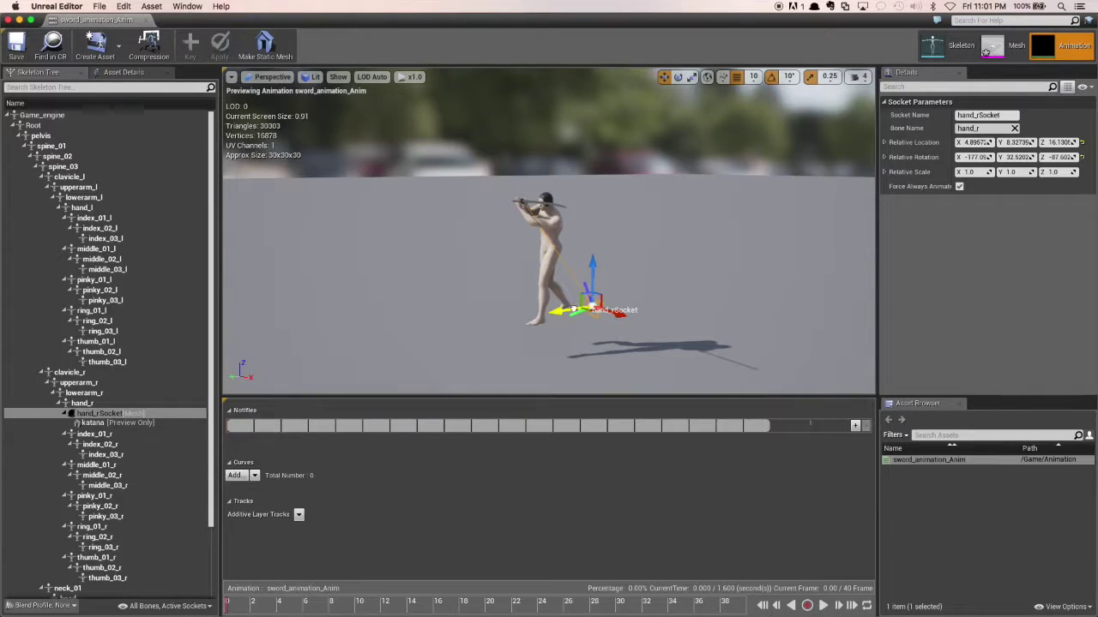
pyautogui.moveTo(574, 309); pyautogui.dragTo(605, 308)
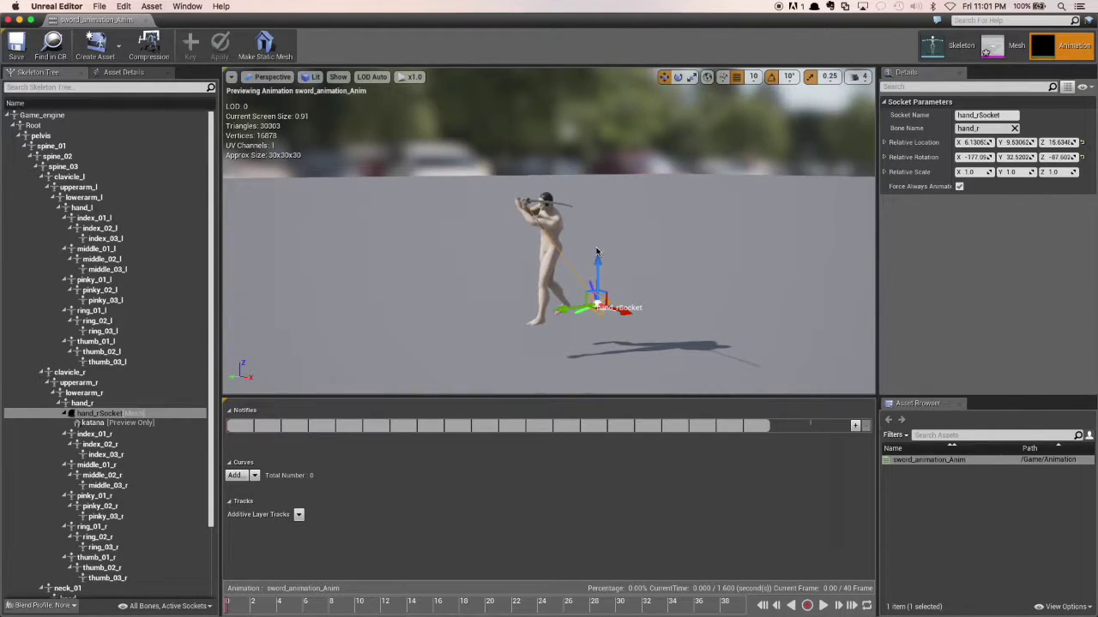
# - Lower the viewport camera speed to 3
pyautogui.scroll(2, 596, 249)
pyautogui.scroll(-2, 592, 246)
pyautogui.scroll(1, 592, 246)
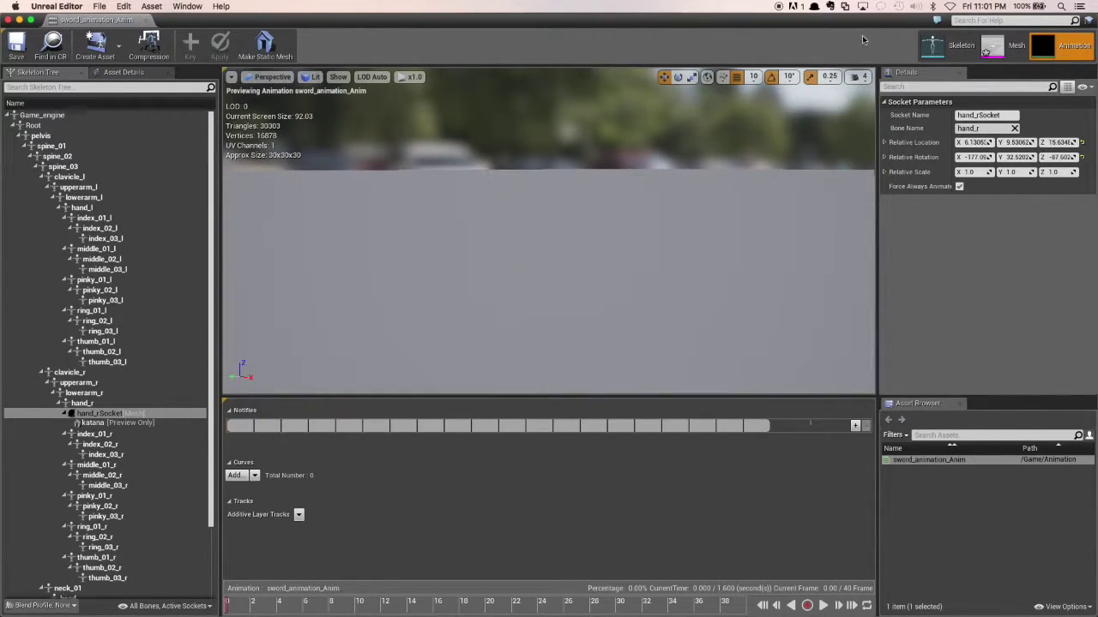
pyautogui.click(858, 76)
pyautogui.click(871, 104)
pyautogui.click(862, 77)
# - Rotate hand_rSocket by -10° about the world Y axis in close front view, and set its relative X rotation to about 183.2
pyautogui.scroll(-5, 747, 146)
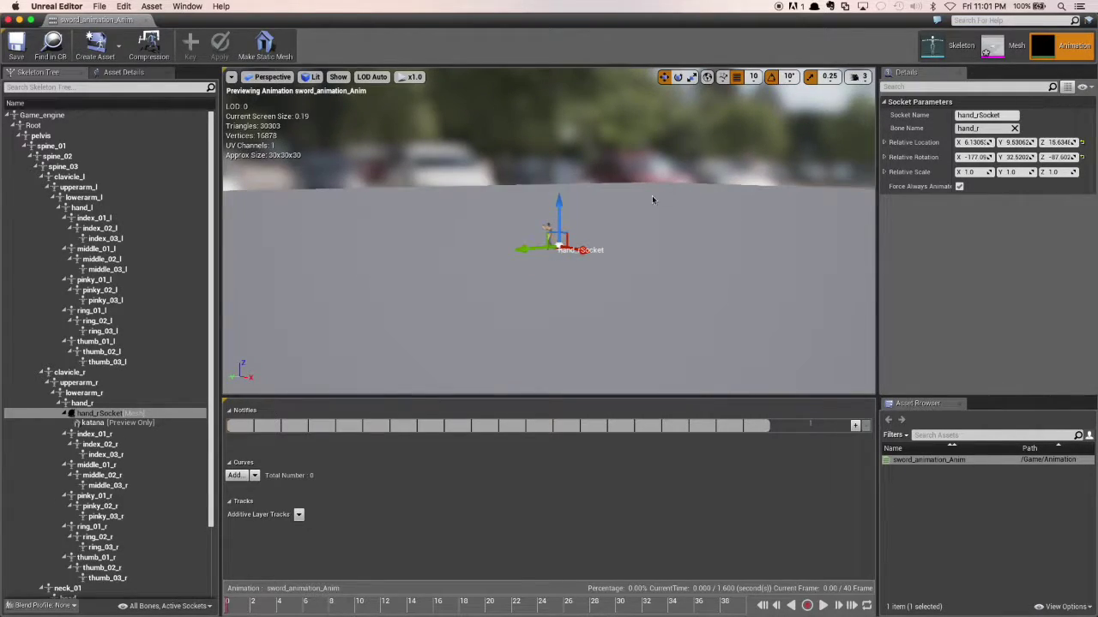
pyautogui.scroll(1, 611, 214)
pyautogui.moveTo(548, 231); pyautogui.dragTo(624, 226, button='right')
pyautogui.press('w')
pyautogui.press('s')
pyautogui.press('a')
pyautogui.press('a')
pyautogui.press('d')
pyautogui.press('w')
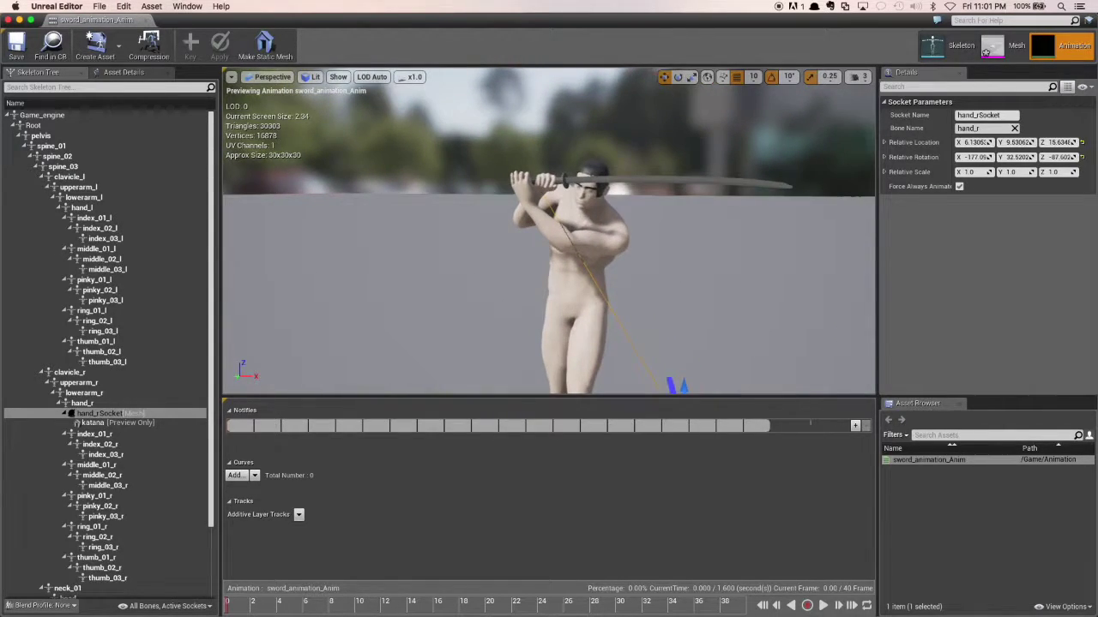
pyautogui.press('w')
pyautogui.press('s')
pyautogui.moveTo(623, 227)
pyautogui.mouseDown(button='right')
pyautogui.moveTo(629, 262)
pyautogui.moveTo(629, 247)
pyautogui.mouseUp(button='right')
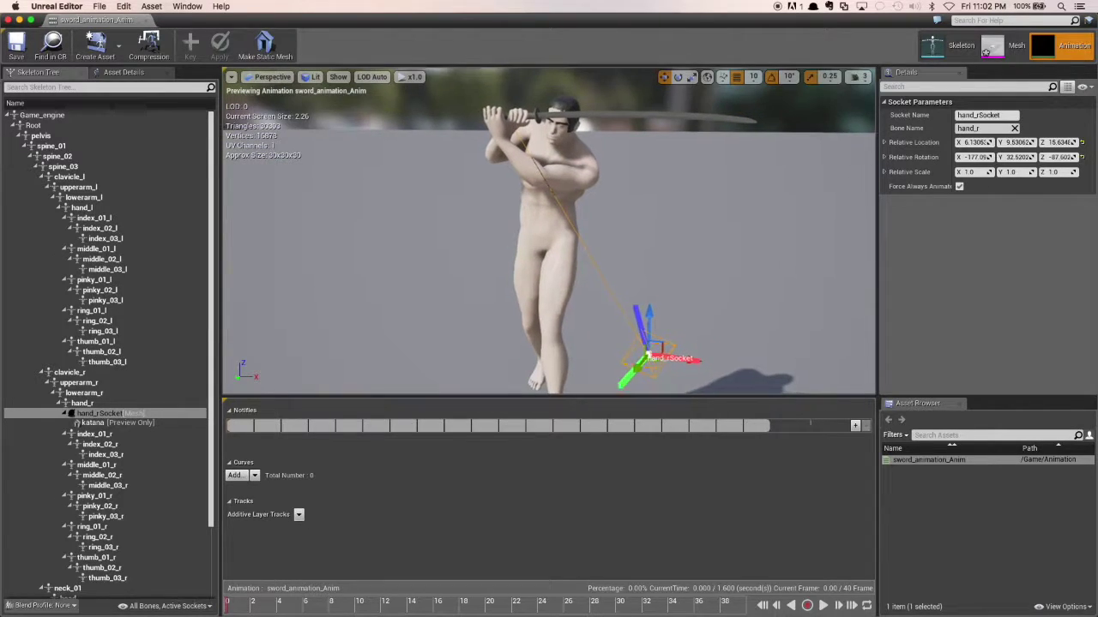
pyautogui.click(678, 77)
pyautogui.moveTo(679, 310); pyautogui.dragTo(681, 322)
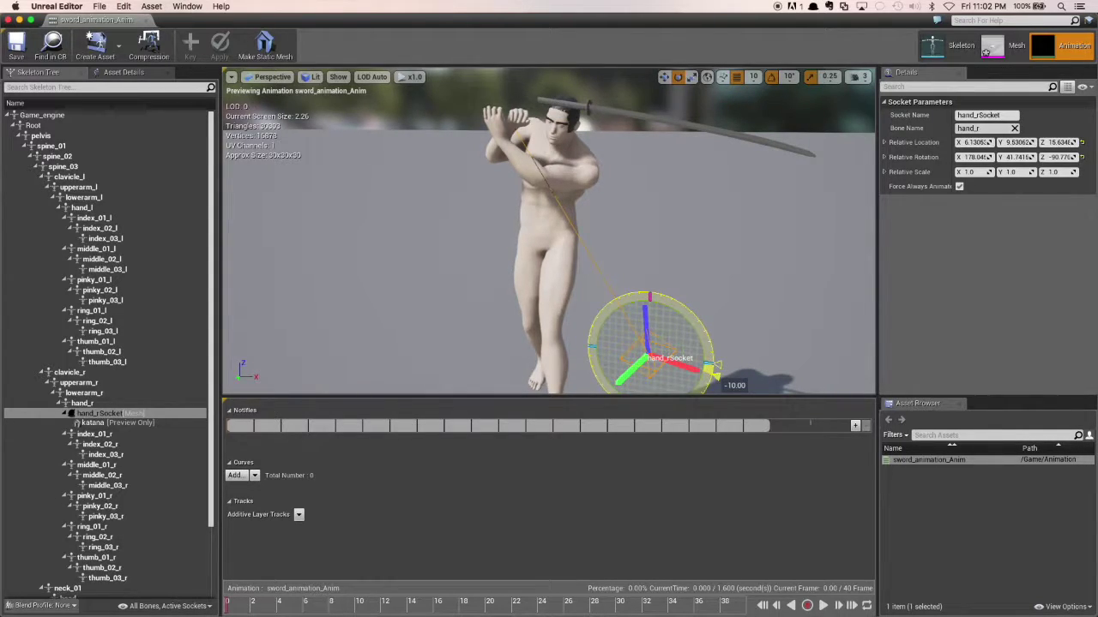
pyautogui.moveTo(681, 323)
pyautogui.mouseDown()
pyautogui.moveTo(680, 309)
pyautogui.moveTo(680, 322)
pyautogui.mouseUp()
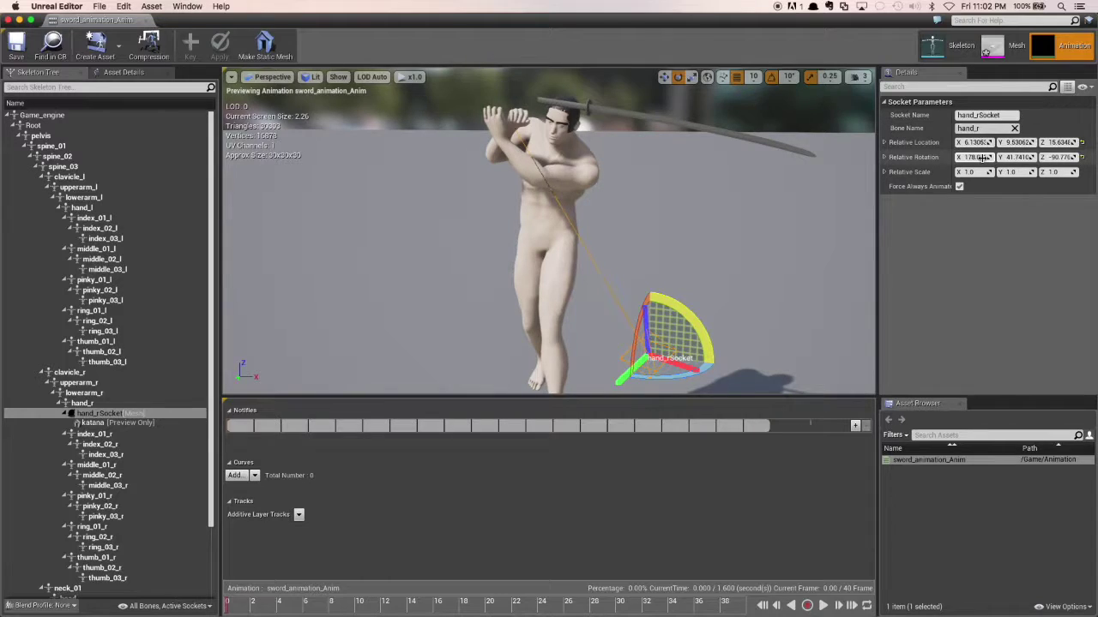
pyautogui.moveTo(981, 157)
pyautogui.mouseDown()
pyautogui.moveTo(997, 158)
pyautogui.moveTo(981, 158)
pyautogui.mouseUp()
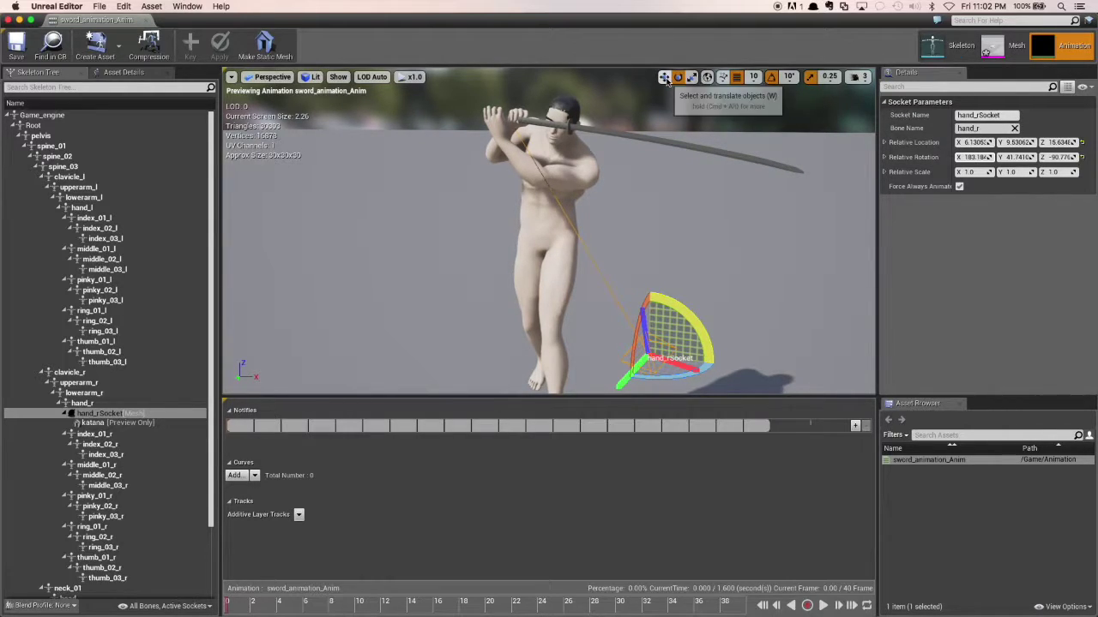
# - Translate hand_rSocket to a relative location of about X 6.6, Y 11.5, Z 13.6, seating the hilt in both hands
pyautogui.press('w')
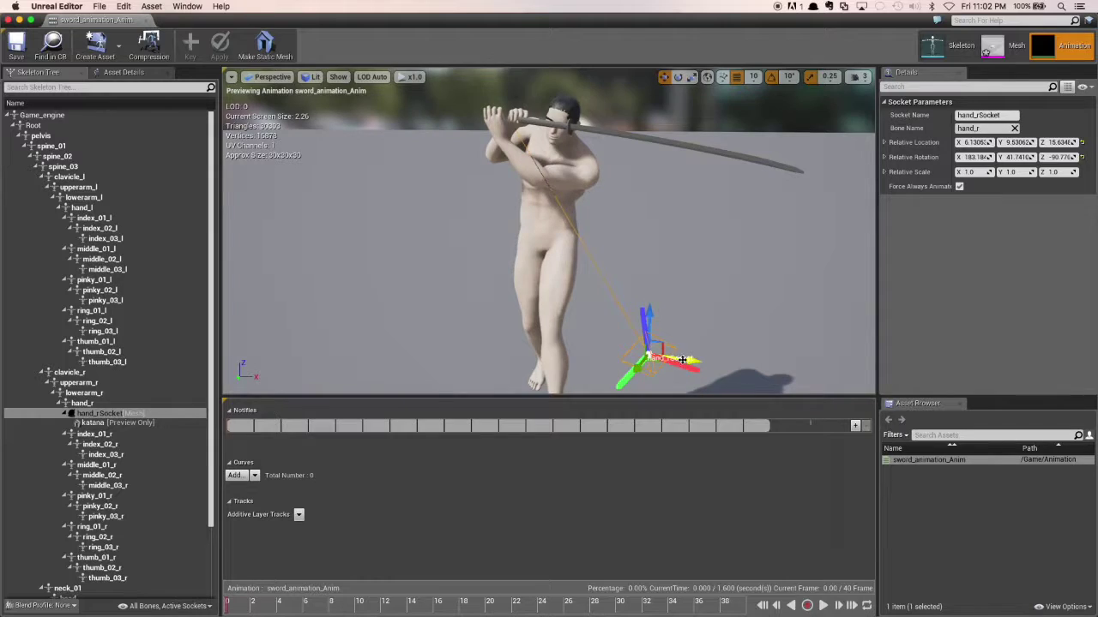
pyautogui.moveTo(682, 360); pyautogui.dragTo(602, 364)
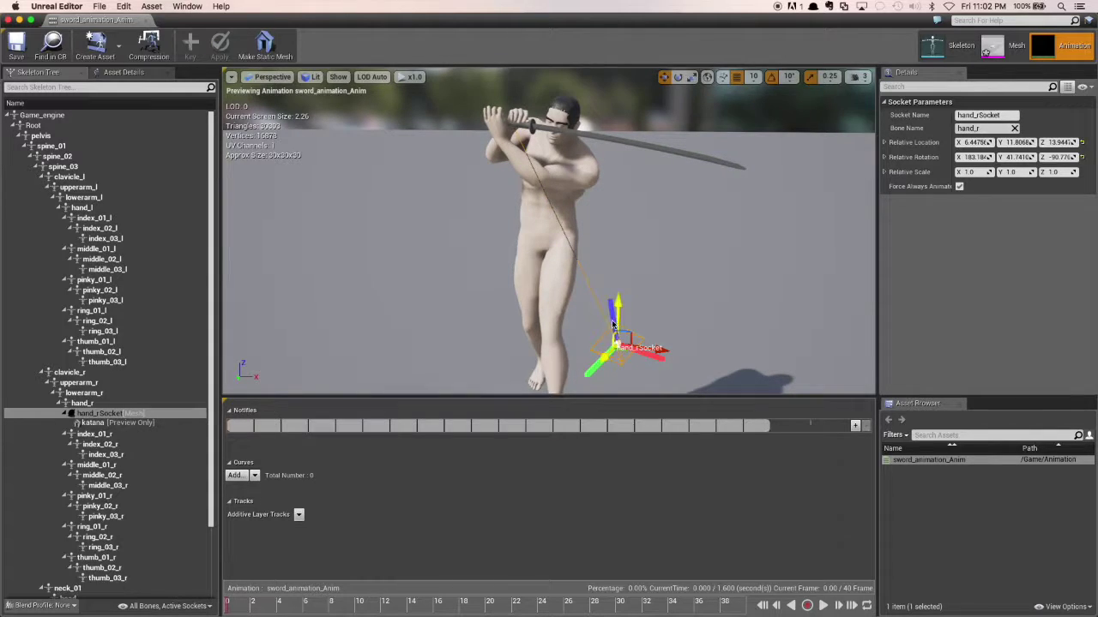
pyautogui.moveTo(617, 307); pyautogui.dragTo(617, 301)
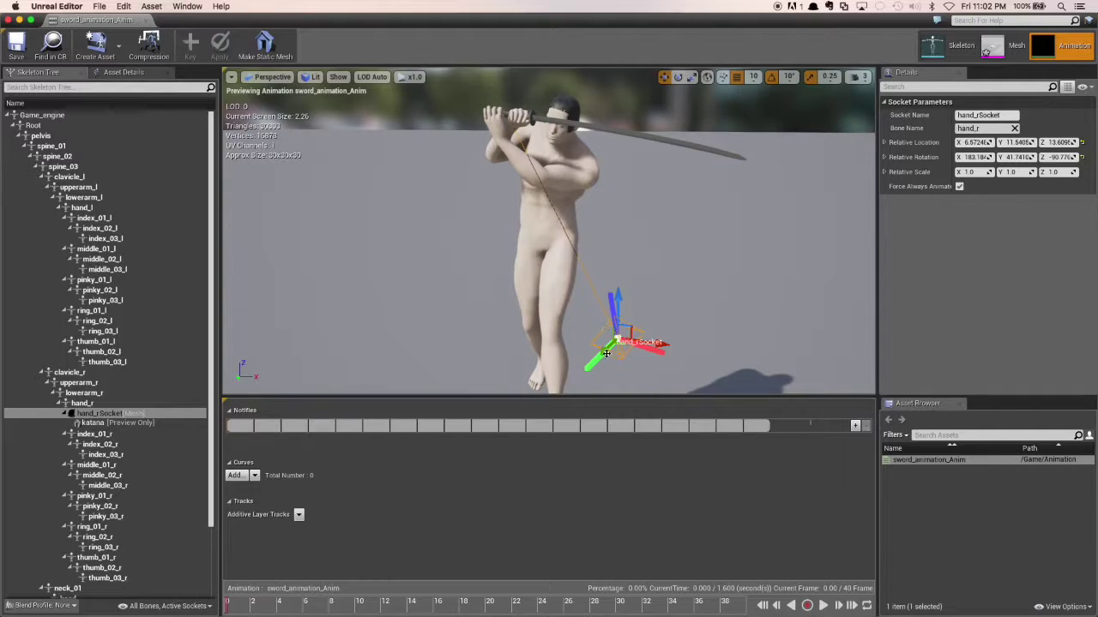
pyautogui.moveTo(606, 348); pyautogui.dragTo(605, 350)
# - Play the sword animation with the whole character in view to check how the katana follows the hands
pyautogui.moveTo(646, 182)
pyautogui.mouseDown(button='right')
pyautogui.moveTo(686, 179)
pyautogui.moveTo(645, 194)
pyautogui.mouseUp(button='right')
pyautogui.press('s')
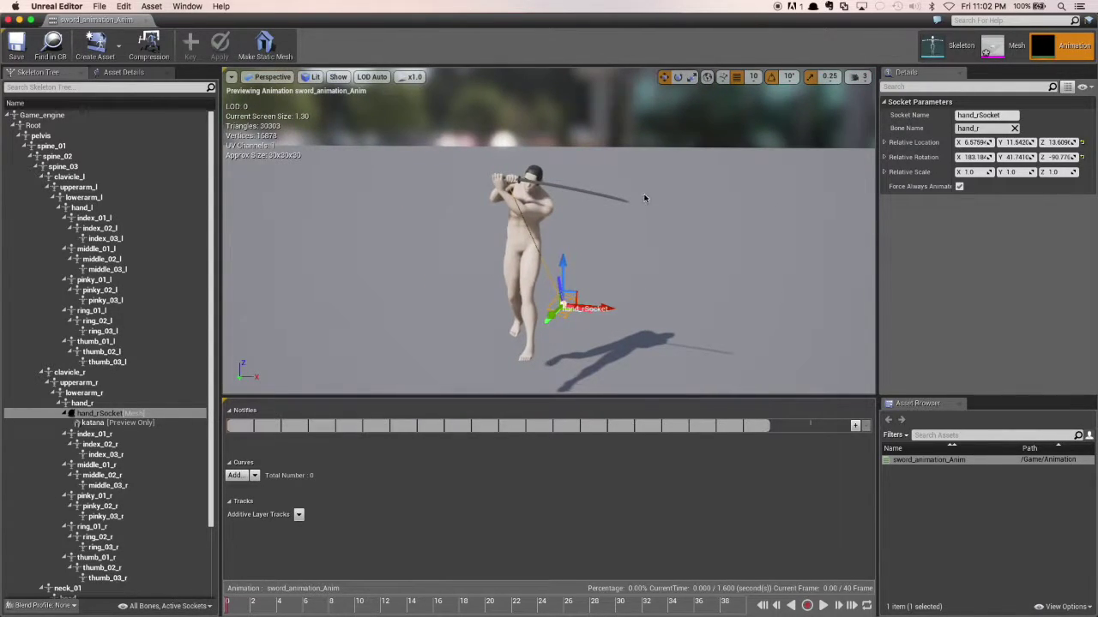
pyautogui.click(823, 605)
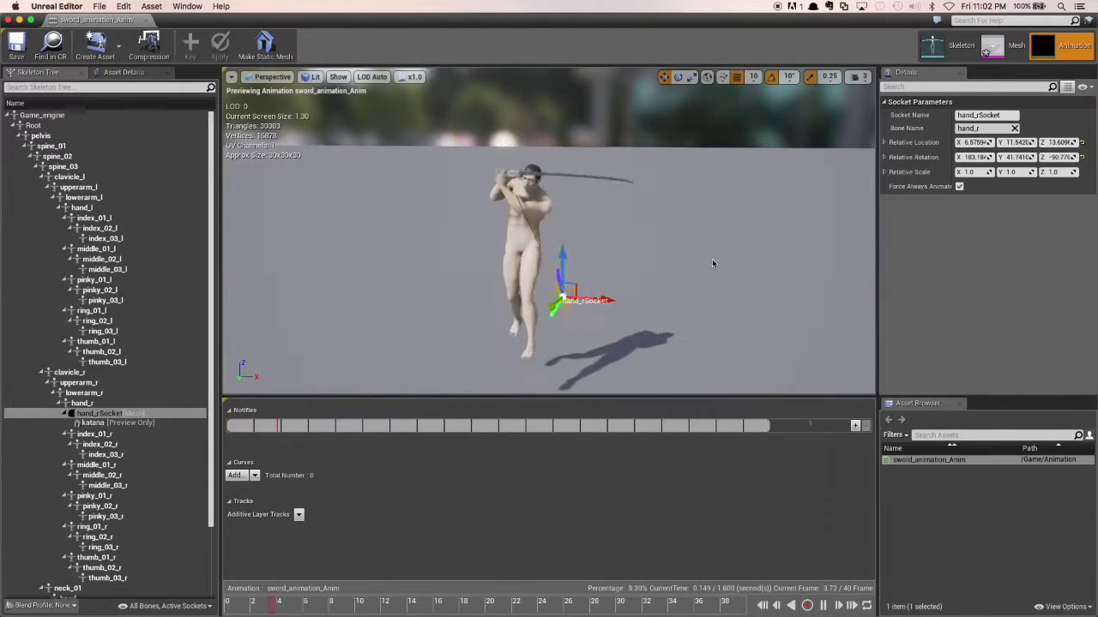